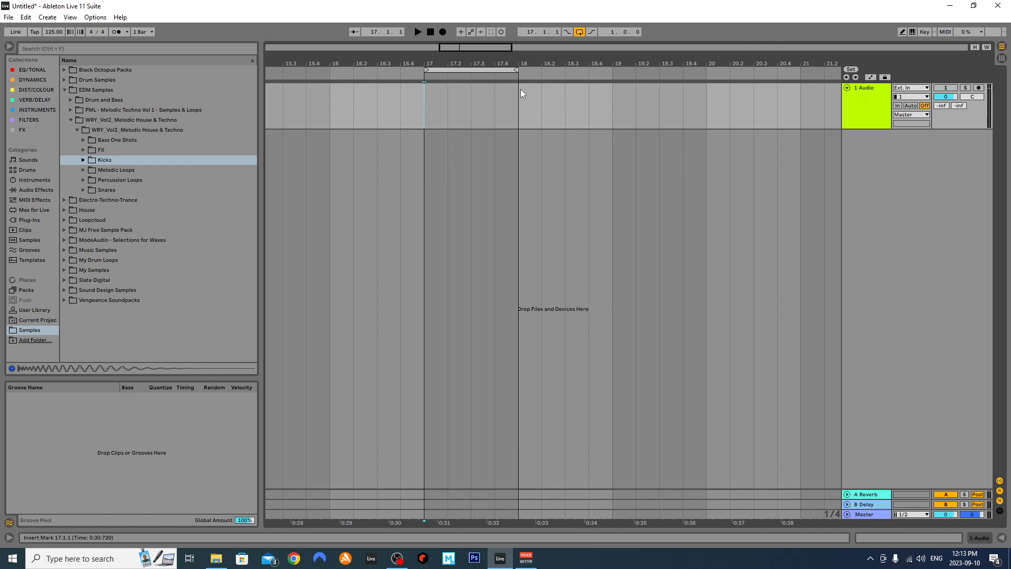
Extend the loop brace to span bars 17–19 and expand the Kicks sample folder
drag(516, 69, 610, 69)
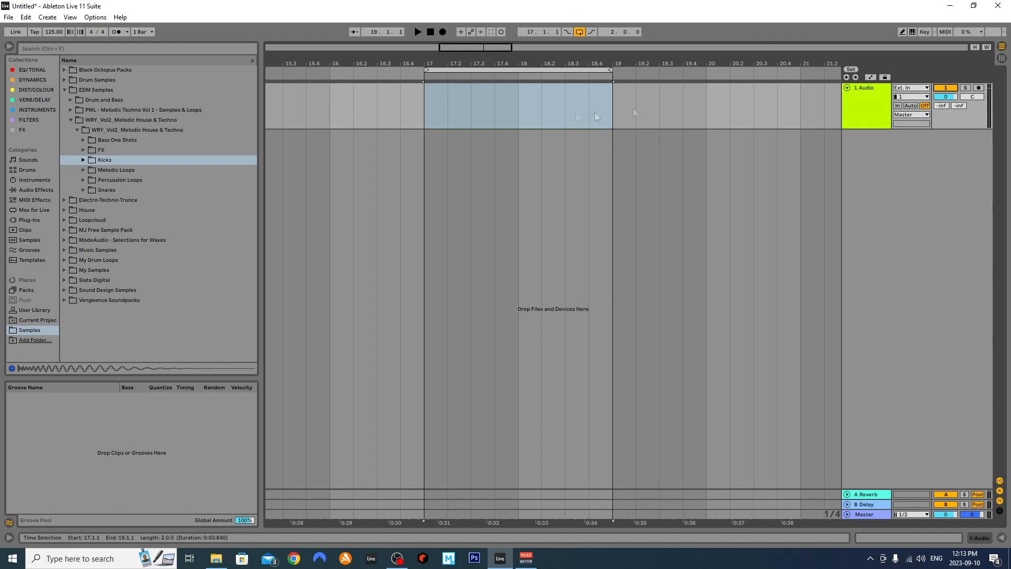
click(104, 157)
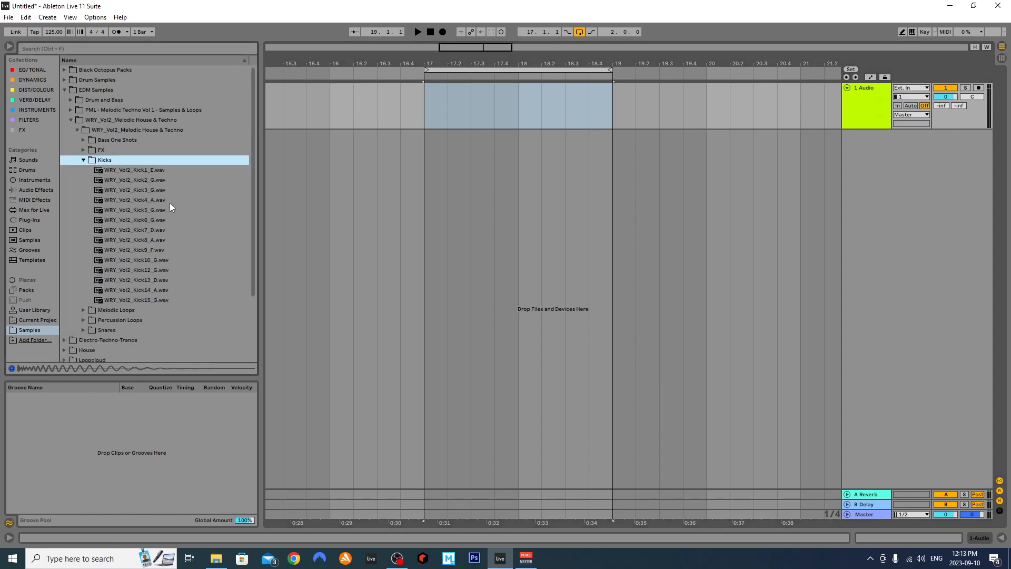
Preview WRY_Vol2_Kick6_G.wav and drop it as a clip at bar 17 on the first audio track
click(152, 210)
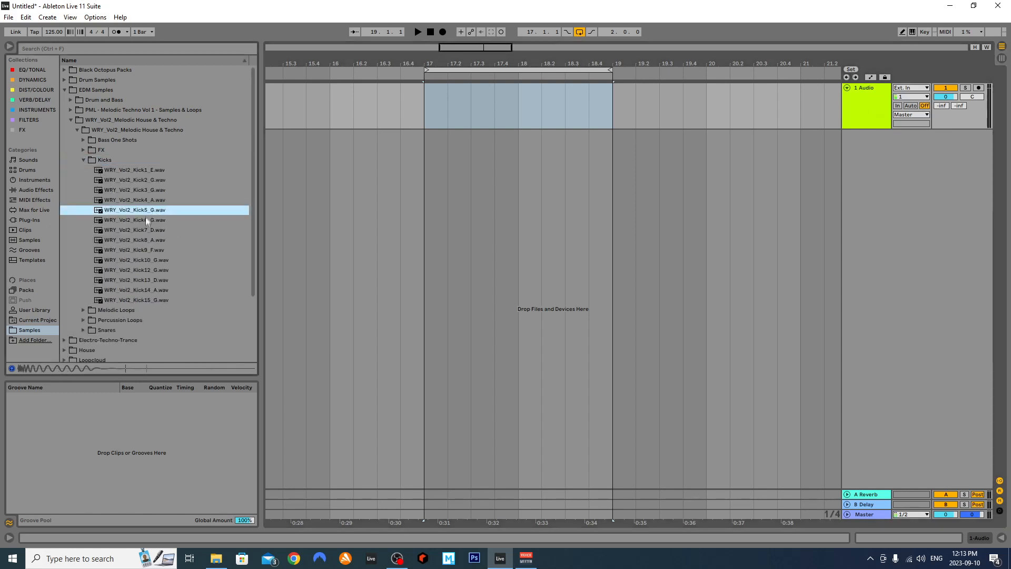
click(174, 221)
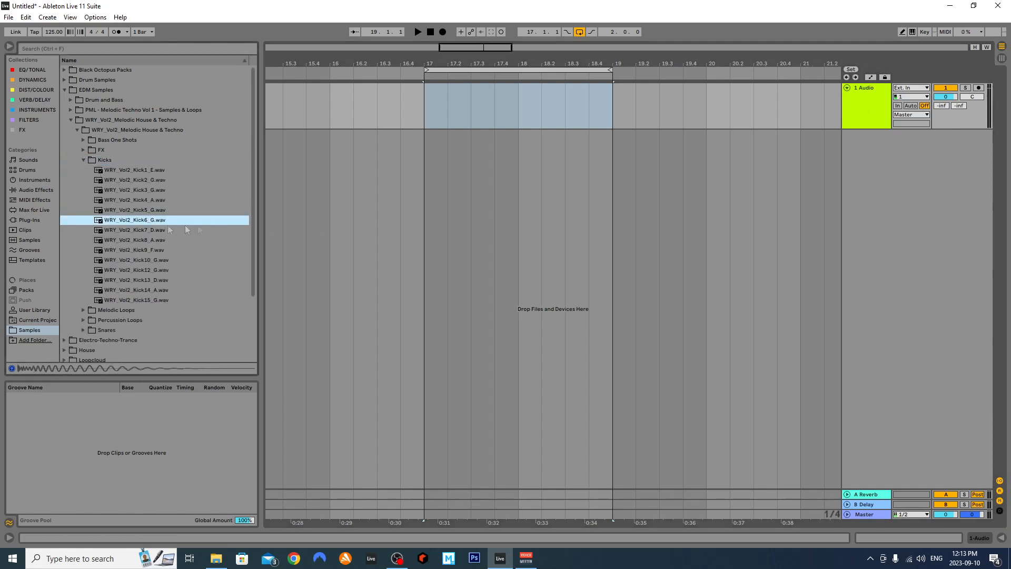
drag(144, 222, 426, 103)
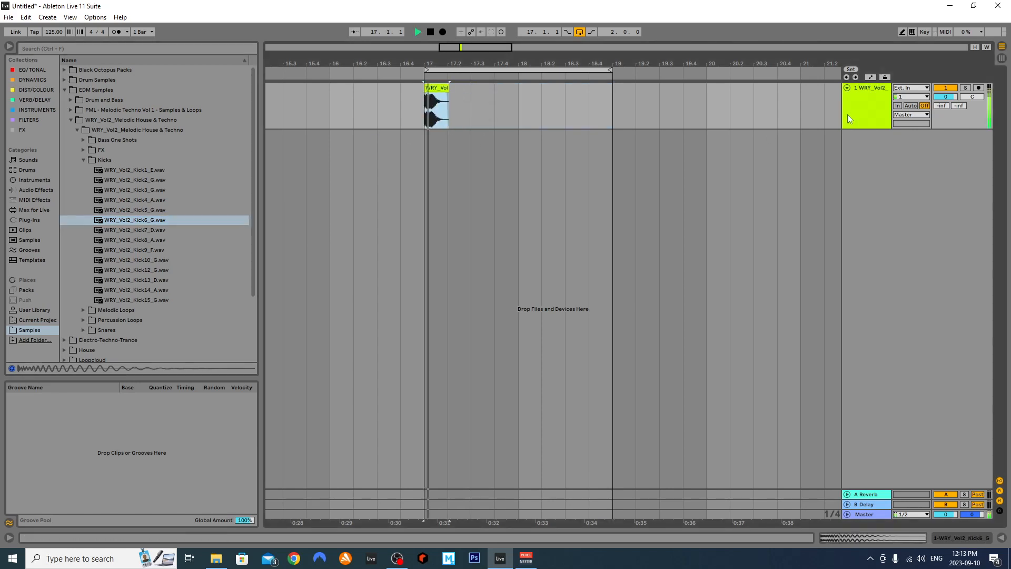
click(428, 97)
Lower the Kick6 clip's gain in Clip View and audition it
double_click(436, 105)
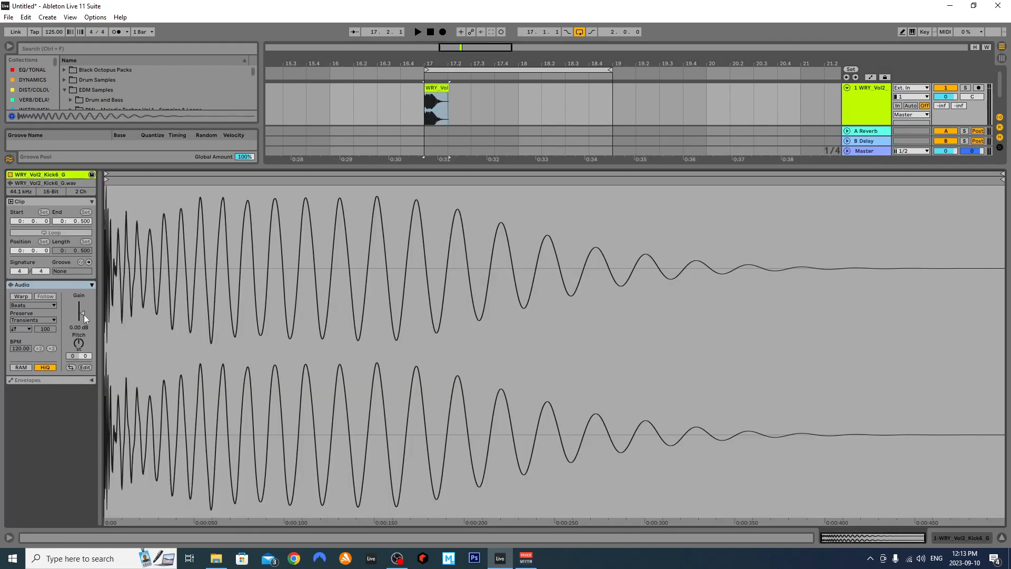
drag(81, 313, 84, 315)
key(space)
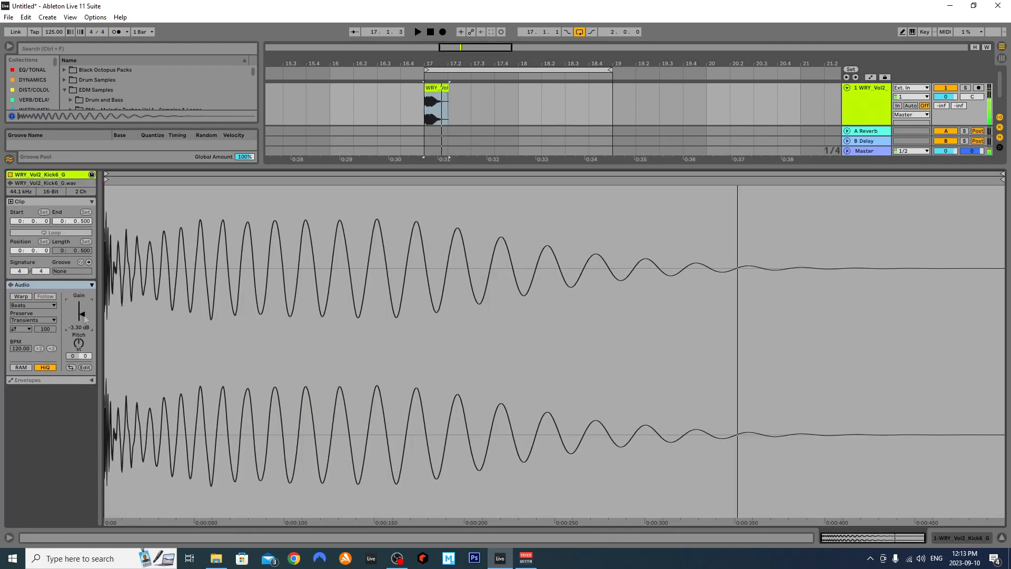
key(space)
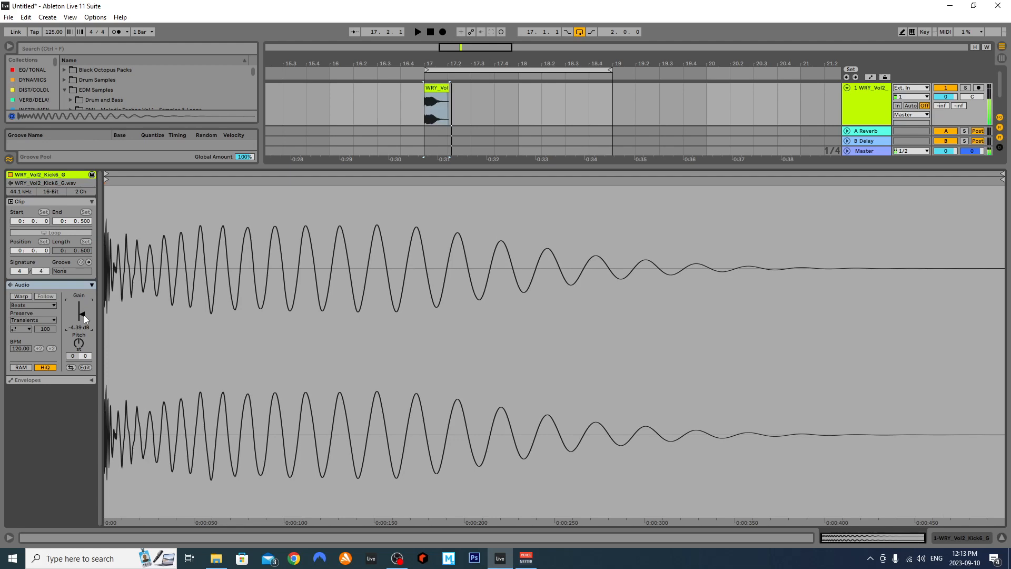
click(1002, 537)
Drop the Kick6 clip's gain further to -7.66 dB and check the level during playback
key(space)
key(Tab)
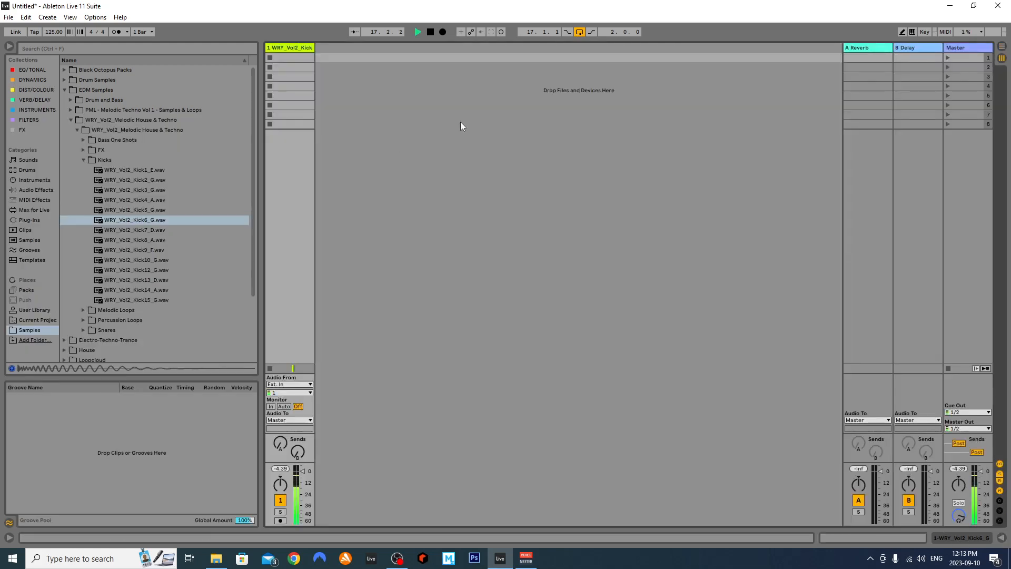
key(space)
key(Tab)
click(437, 87)
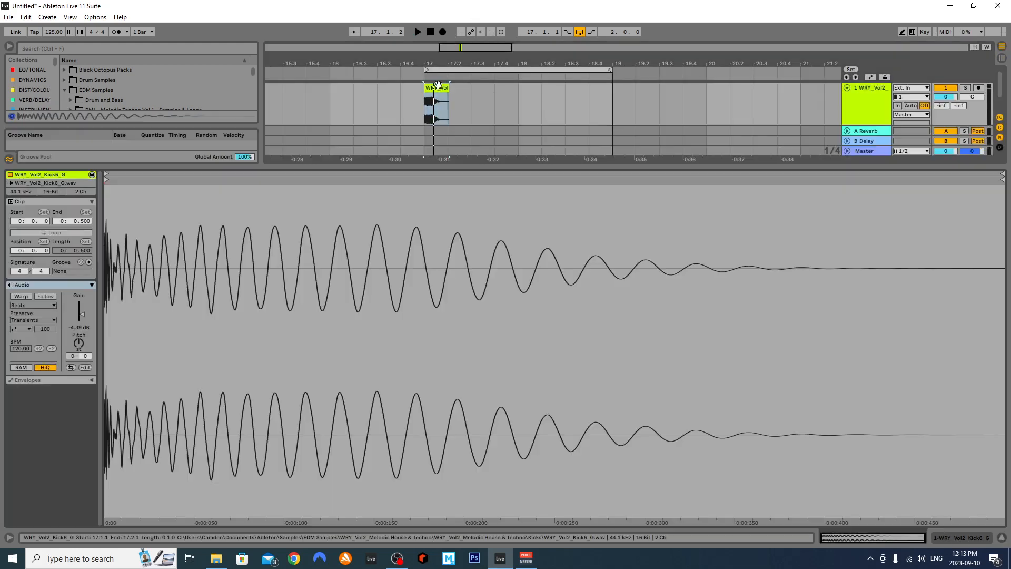
drag(83, 315, 84, 319)
key(space)
key(space)
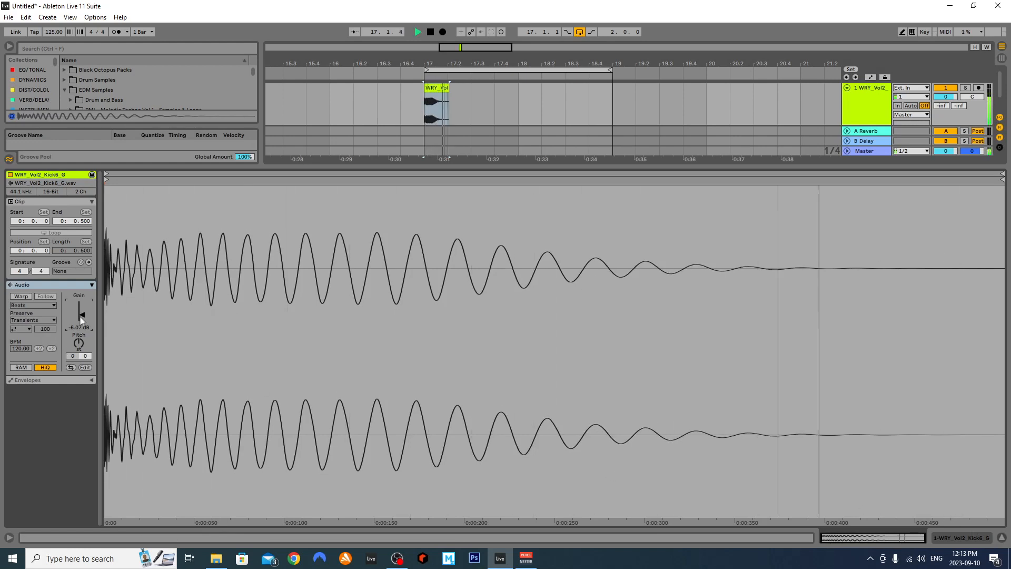
key(space)
key(space)
key(space)
key(space)
click(1002, 537)
Add a short fade-in to the start of the Kick6 clip
scroll(450, 104, up, 4)
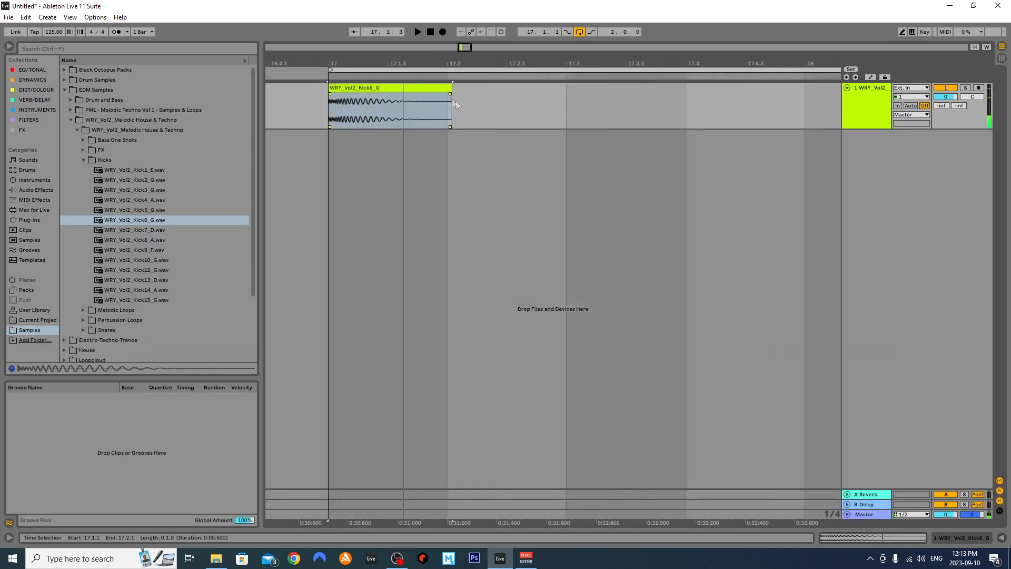
click(342, 117)
drag(328, 103, 341, 101)
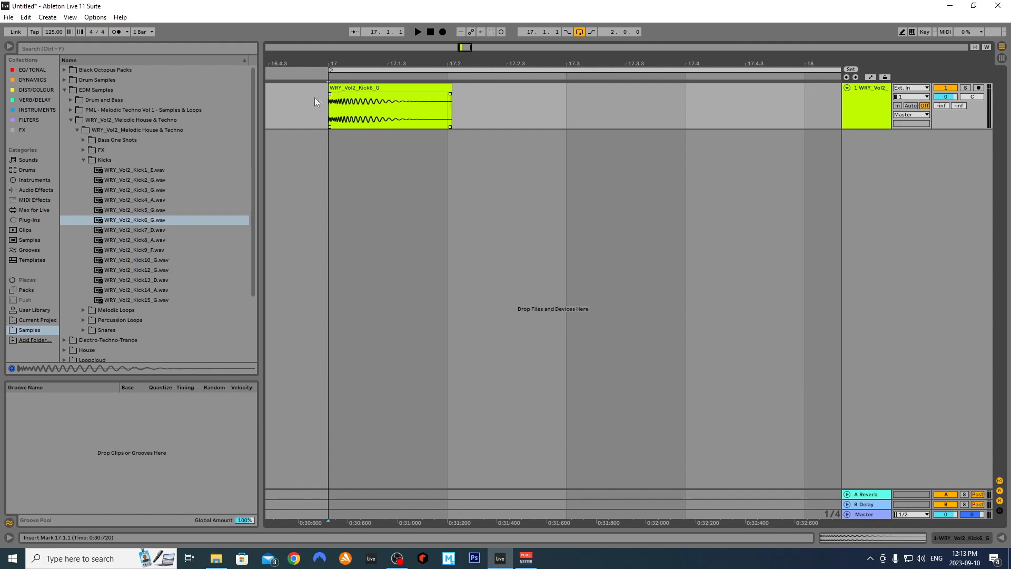
Duplicate the kick clip into eight one-beat copies filling bars 17 to 19
click(450, 105)
scroll(453, 102, down, 6)
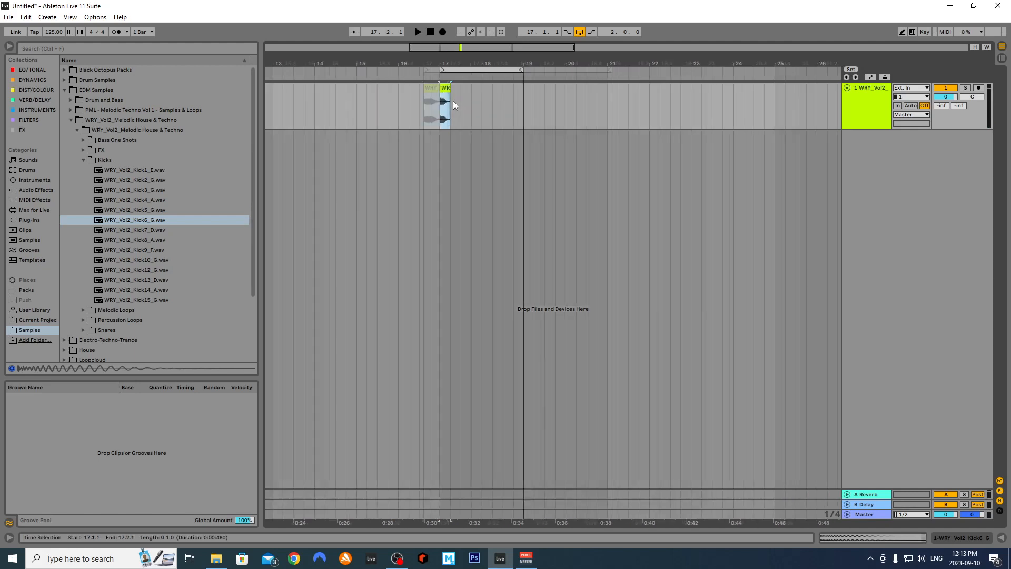
scroll(450, 108, up, 3)
key(ctrl+d)
key(ctrl+d)
key(ctrl+d)
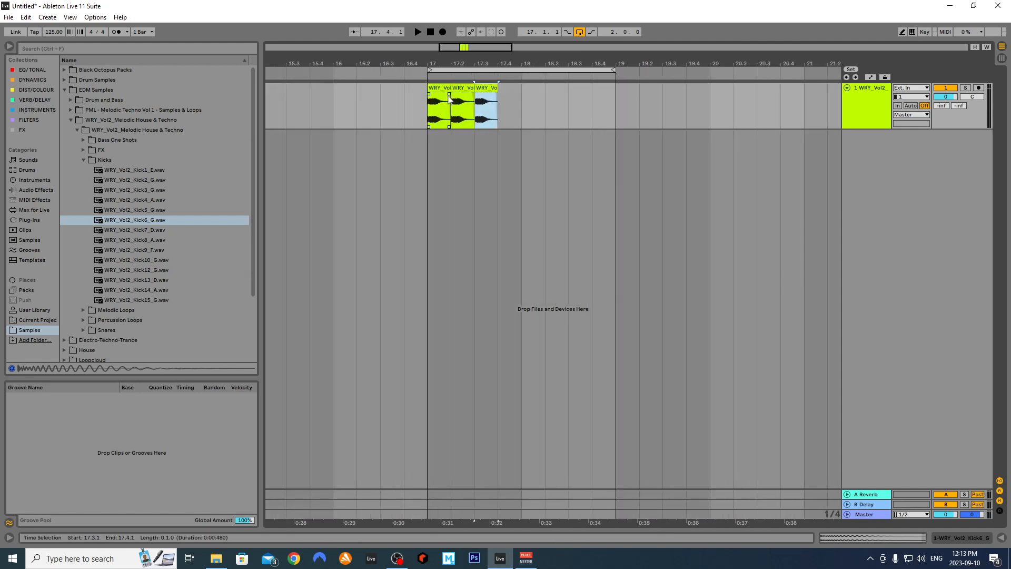
shift+click(442, 88)
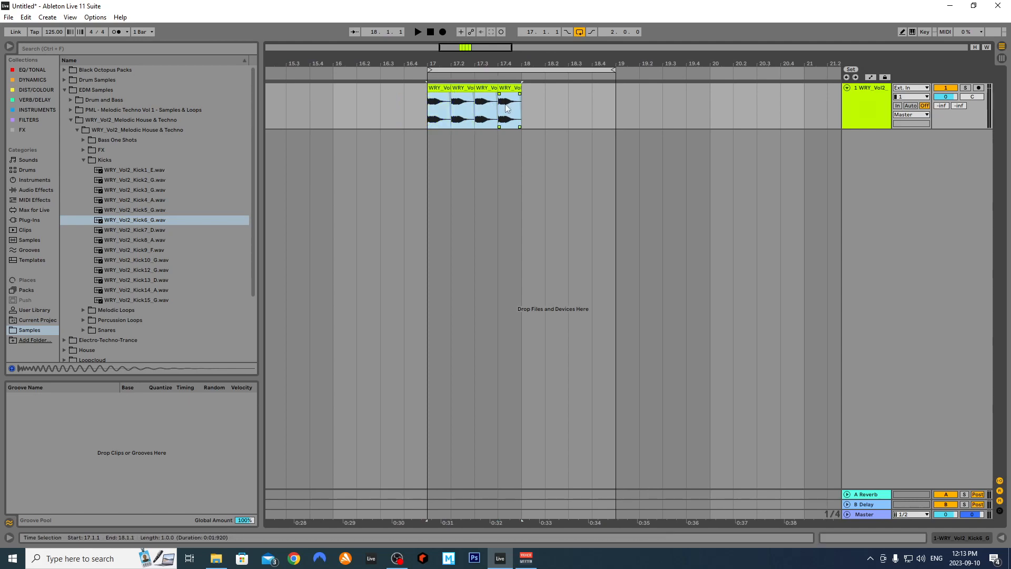
key(ctrl+s)
click(470, 289)
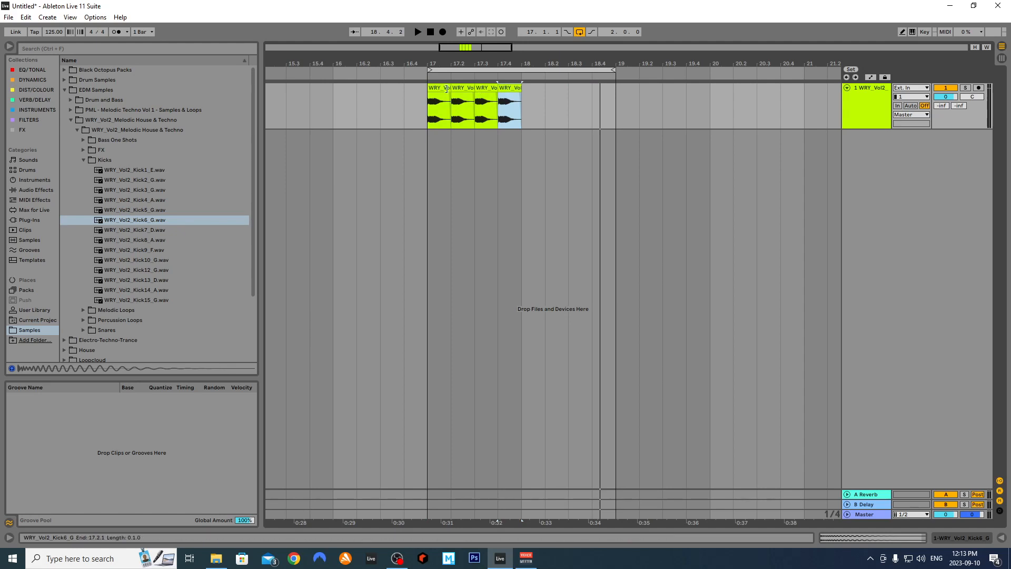
key(ctrl+d)
click(638, 127)
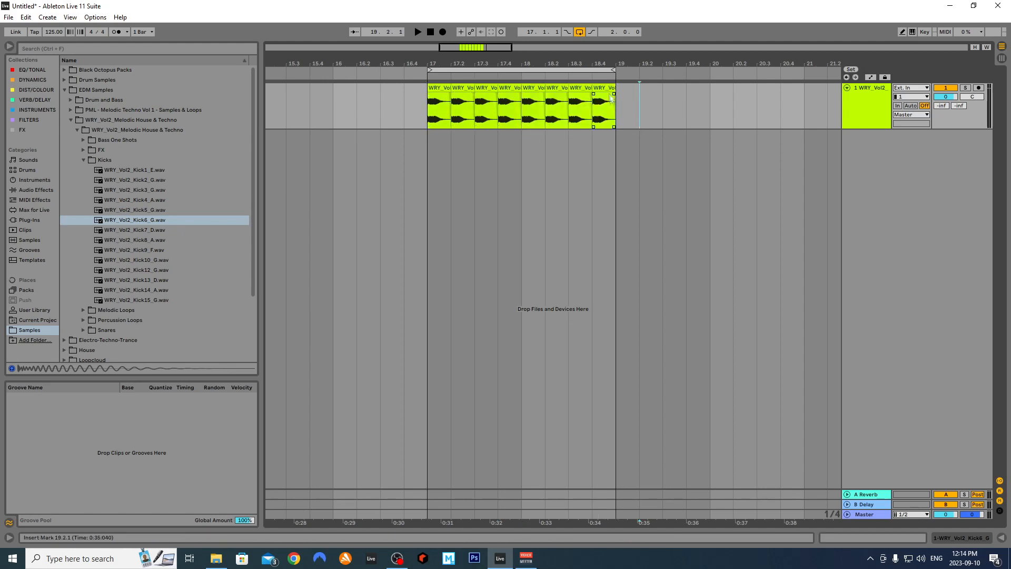
click(439, 113)
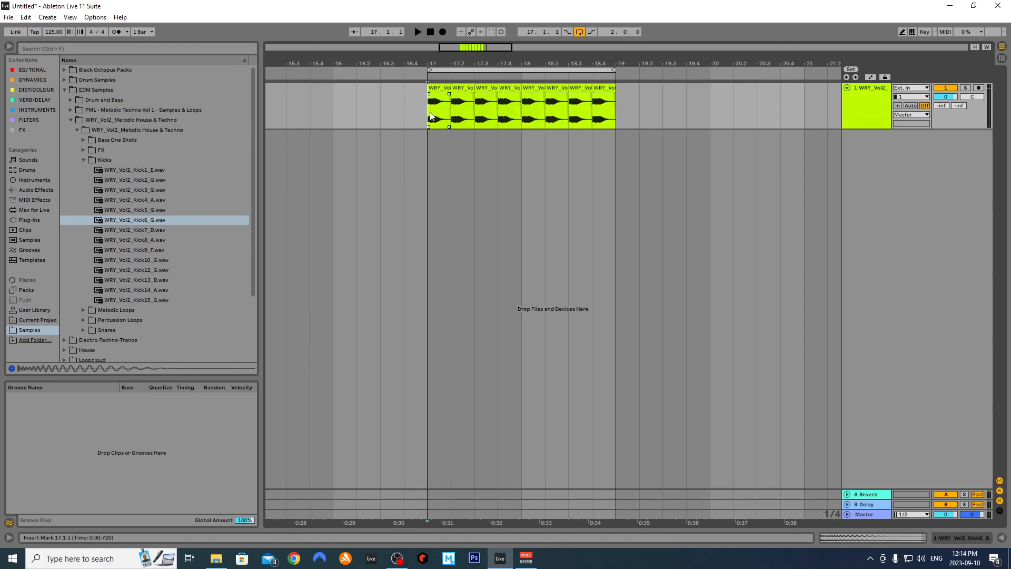
key(plus)
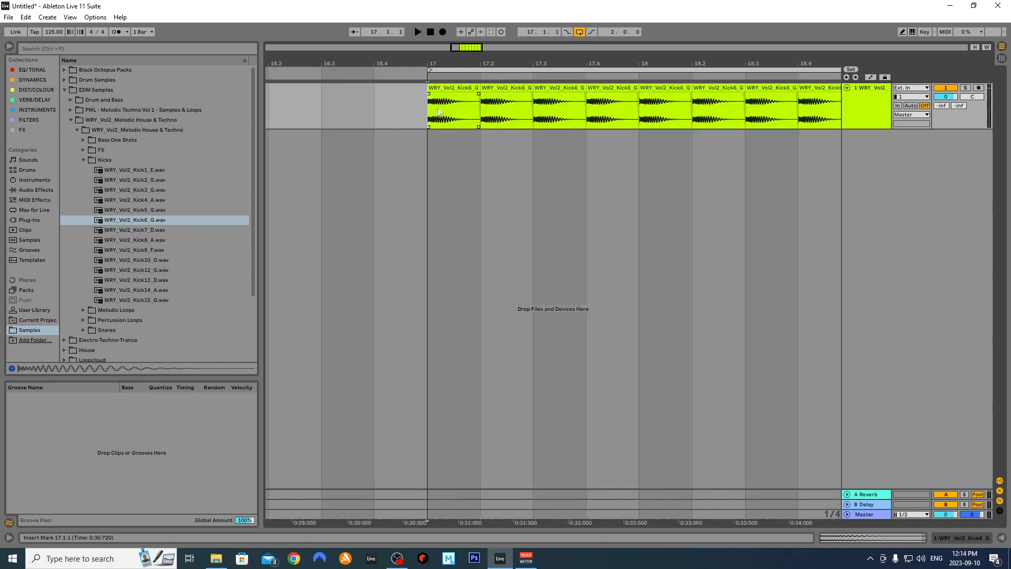
Insert a second audio track below the kick track
right_click(859, 115)
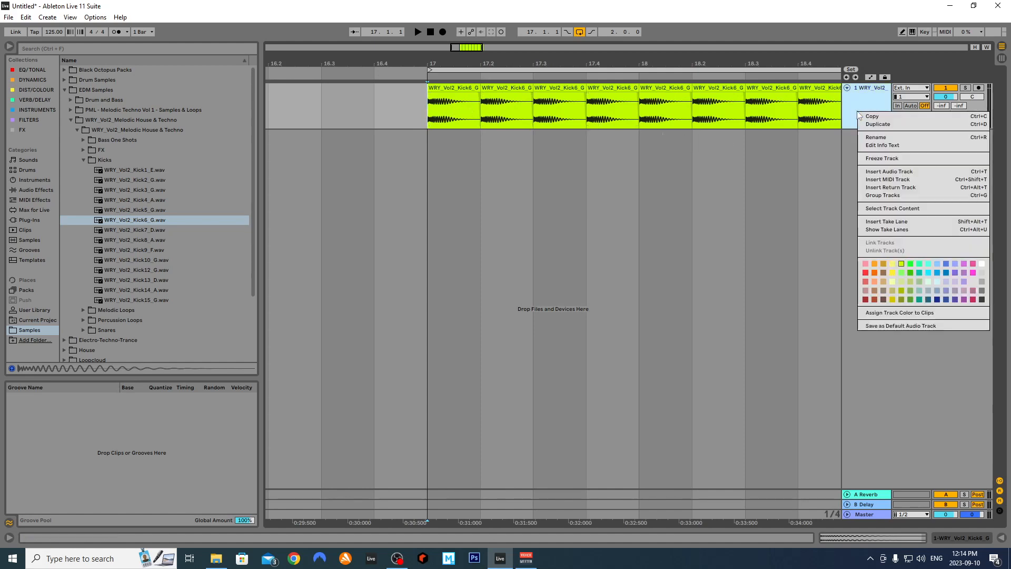
click(890, 173)
key(minus)
Copy the kick clip at 17.2 down onto the new second track
click(515, 113)
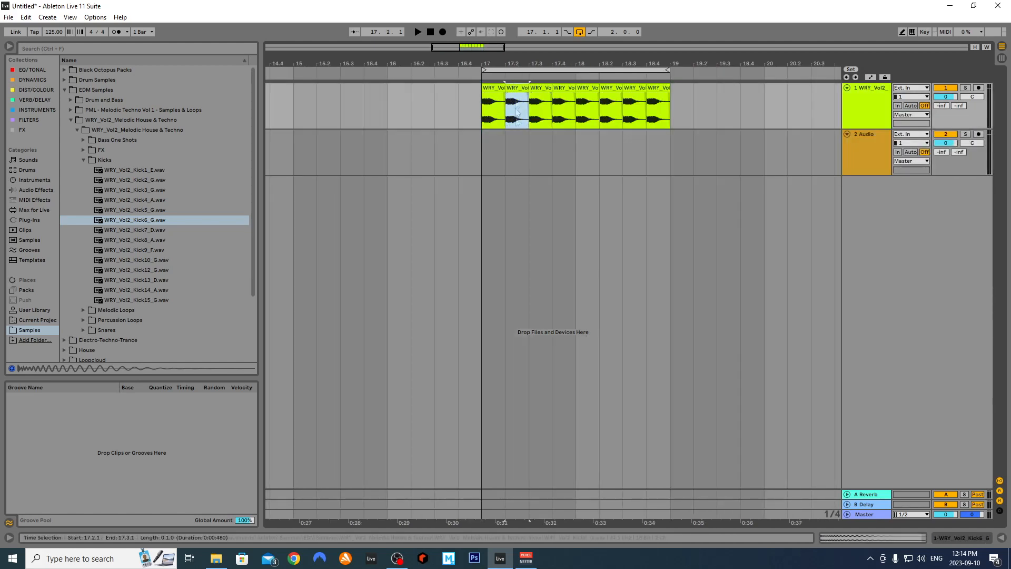
key(plus)
drag(514, 113, 510, 153)
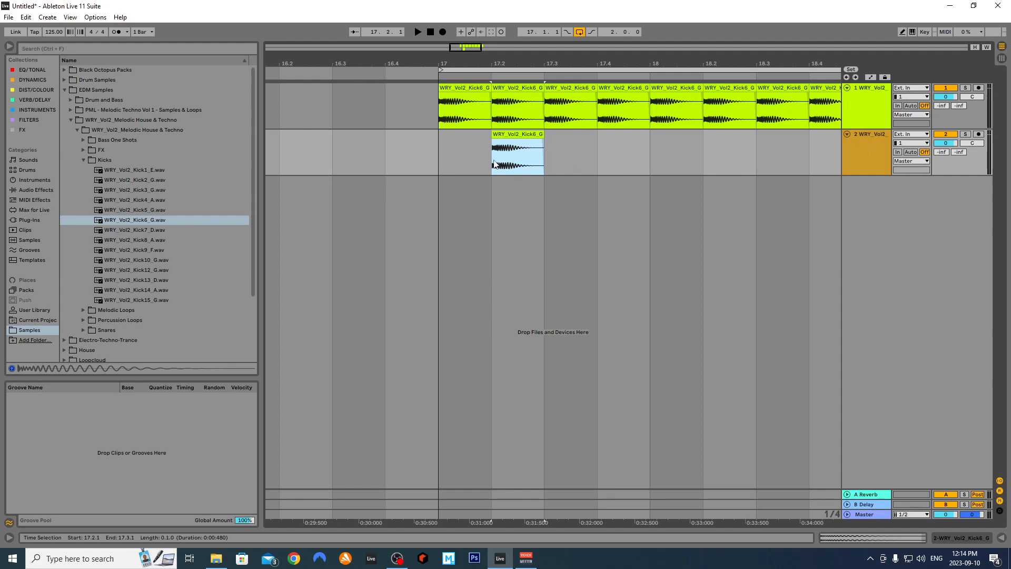
click(861, 159)
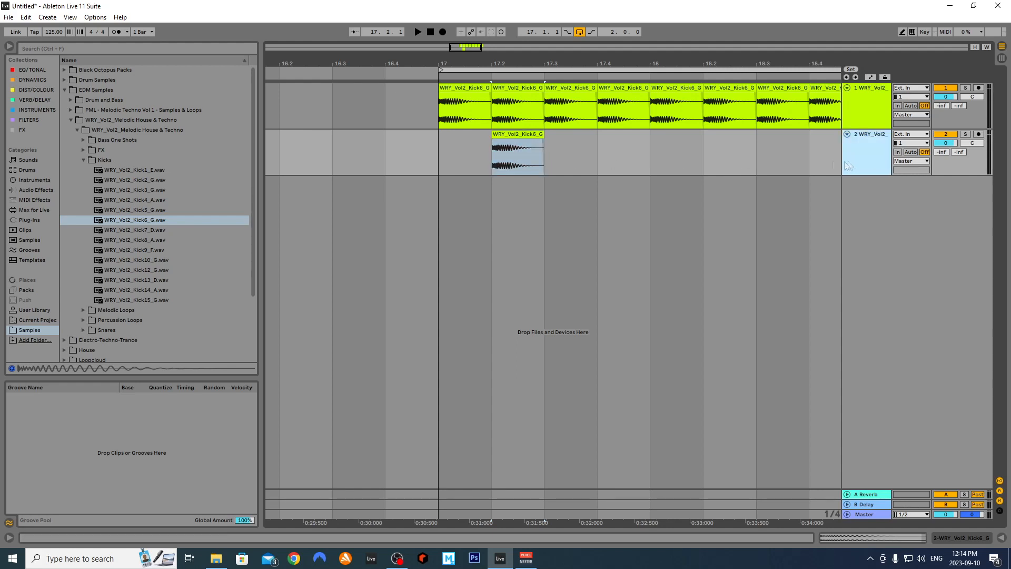
key(plus)
Set the grid to 1/16 and add a fade-in to the copied kick clip
right_click(331, 160)
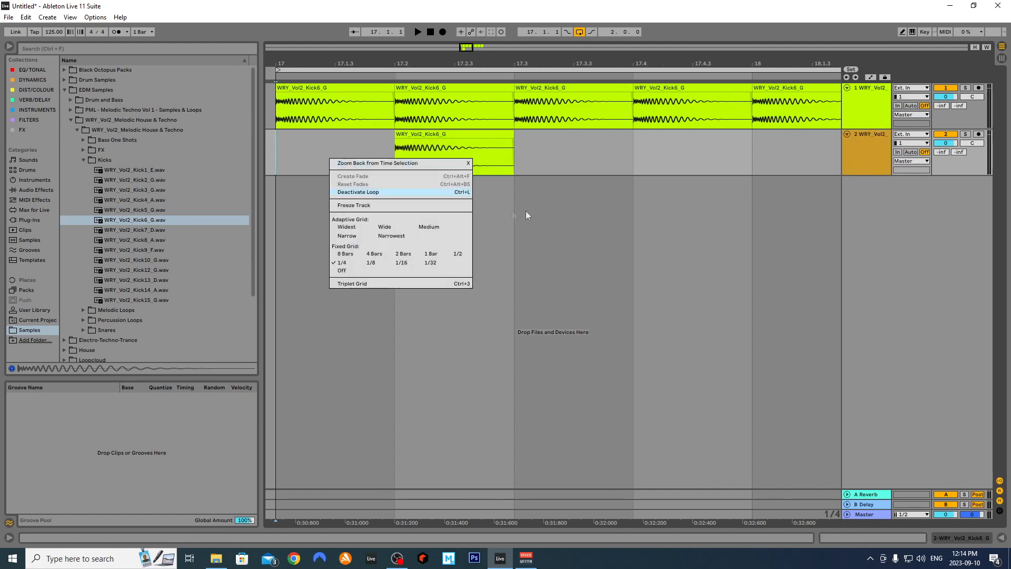
click(368, 263)
right_click(346, 155)
click(399, 261)
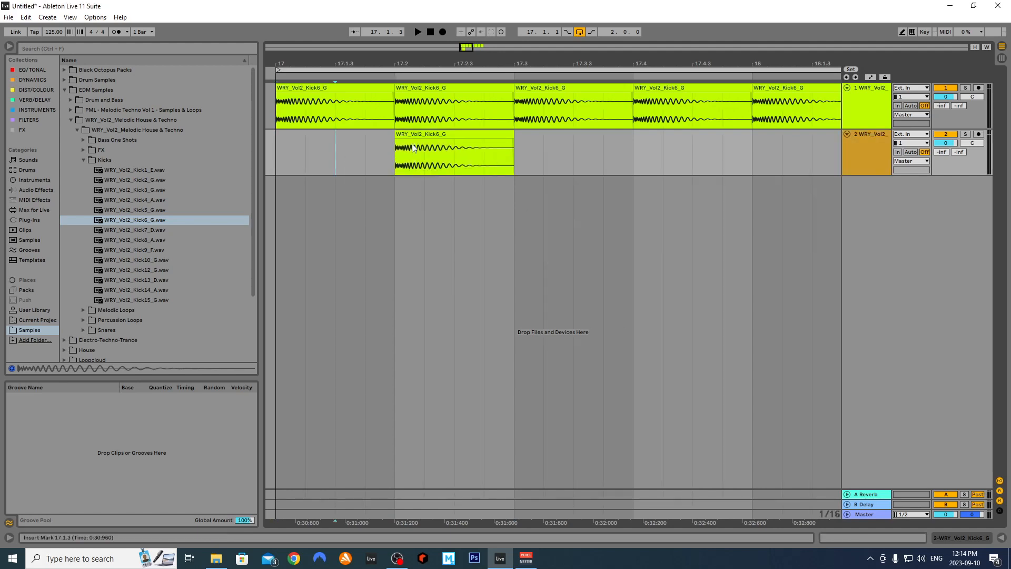
click(407, 141)
drag(396, 140, 424, 140)
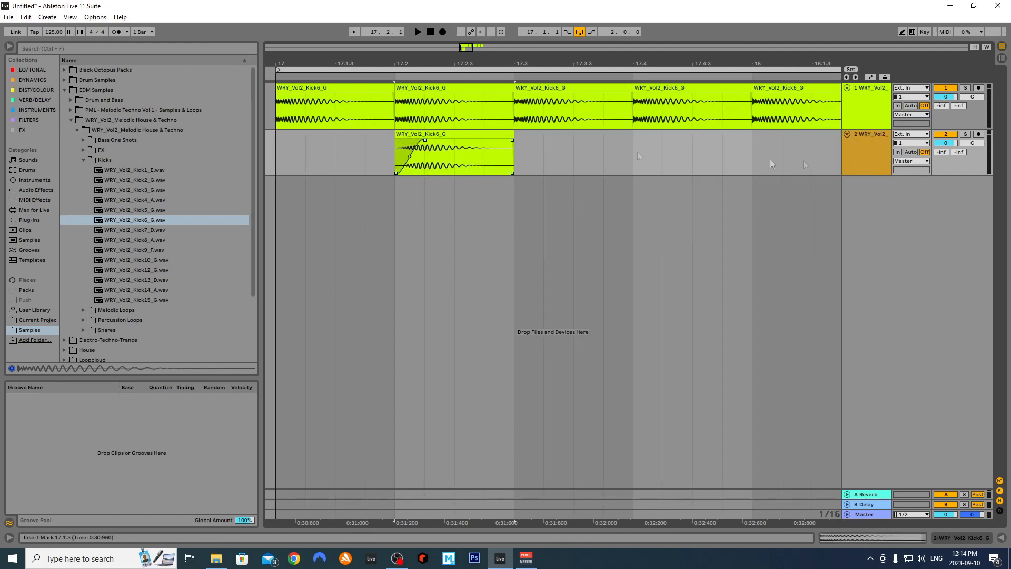
Name the second track BASS and the first track KICK
click(881, 159)
text("BASS")
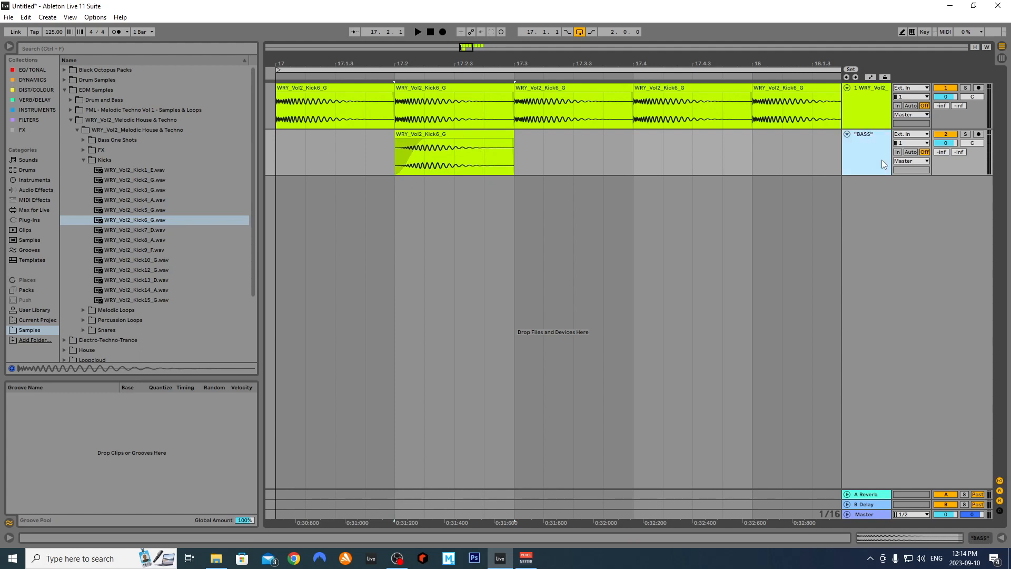
click(859, 107)
key(ctrl+r)
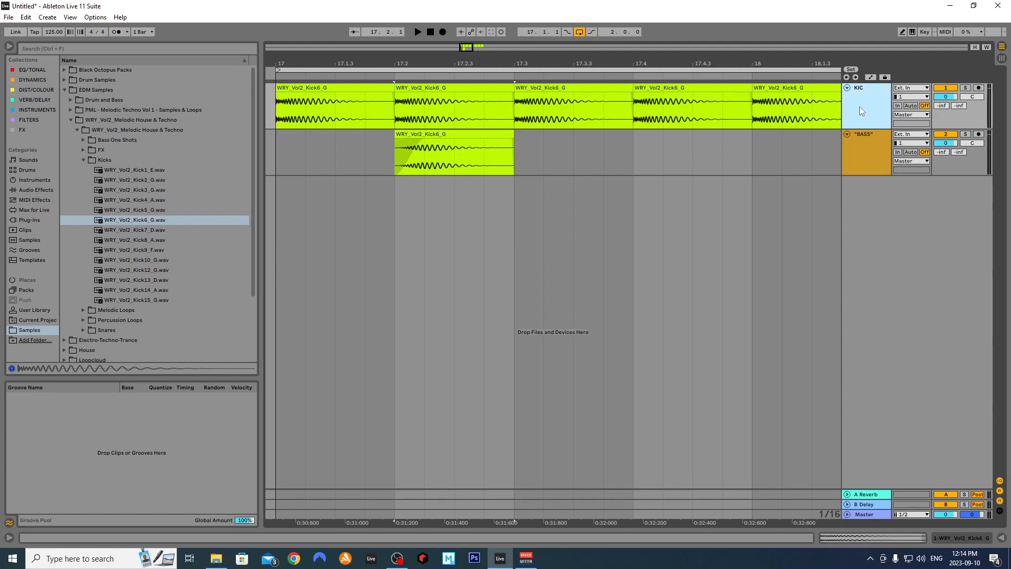
text(KICK)
key(Return)
Turn the grid off and slide the BASS clip earlier in time
click(564, 150)
right_click(564, 150)
click(570, 262)
drag(420, 138, 358, 140)
Steepen the BASS clip's fade-out and shorten its end, then audition from 17.1.1
click(286, 155)
key(space)
key(space)
drag(385, 143, 412, 165)
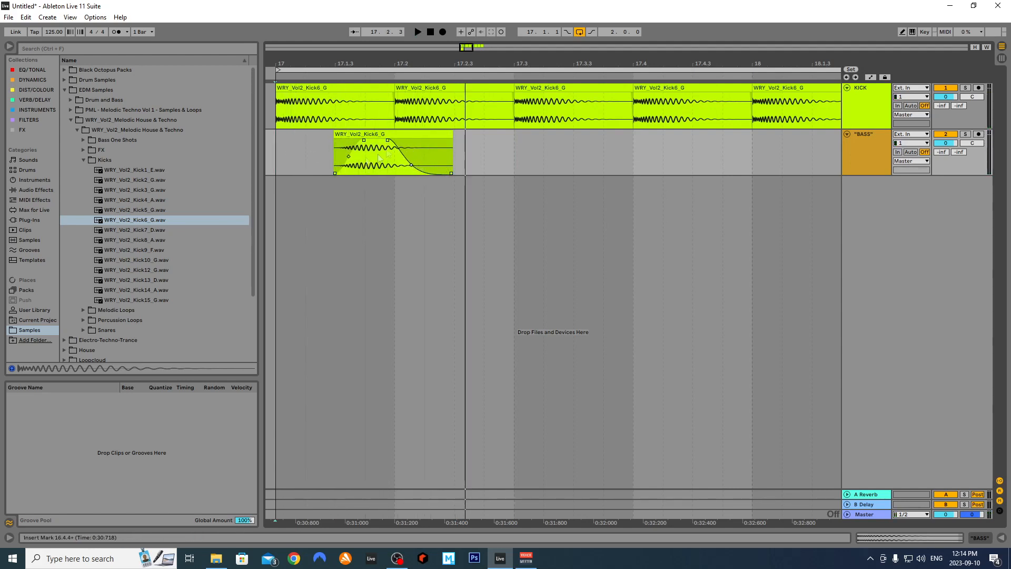
drag(412, 170, 397, 169)
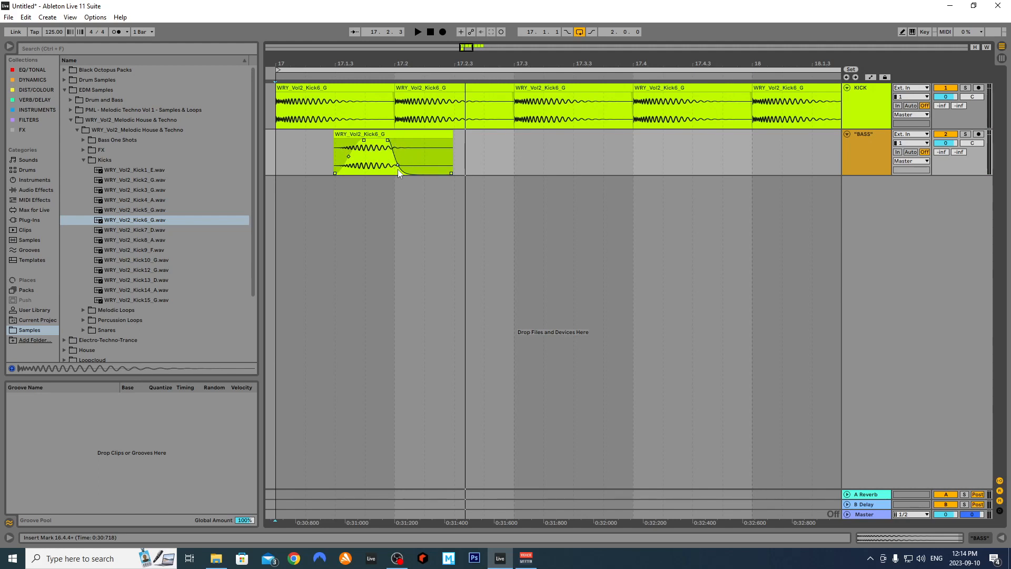
click(449, 136)
drag(449, 137, 435, 137)
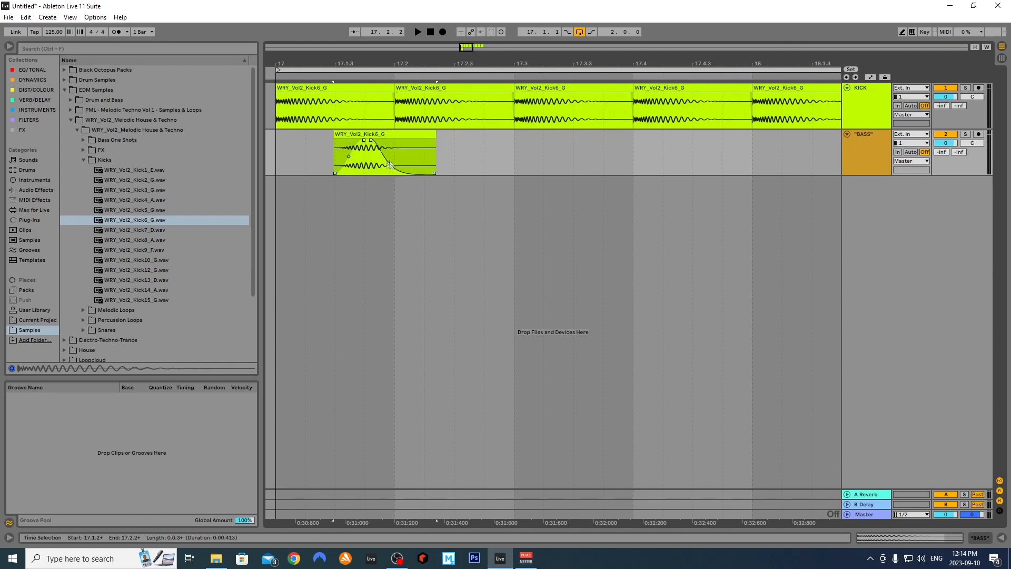
click(283, 158)
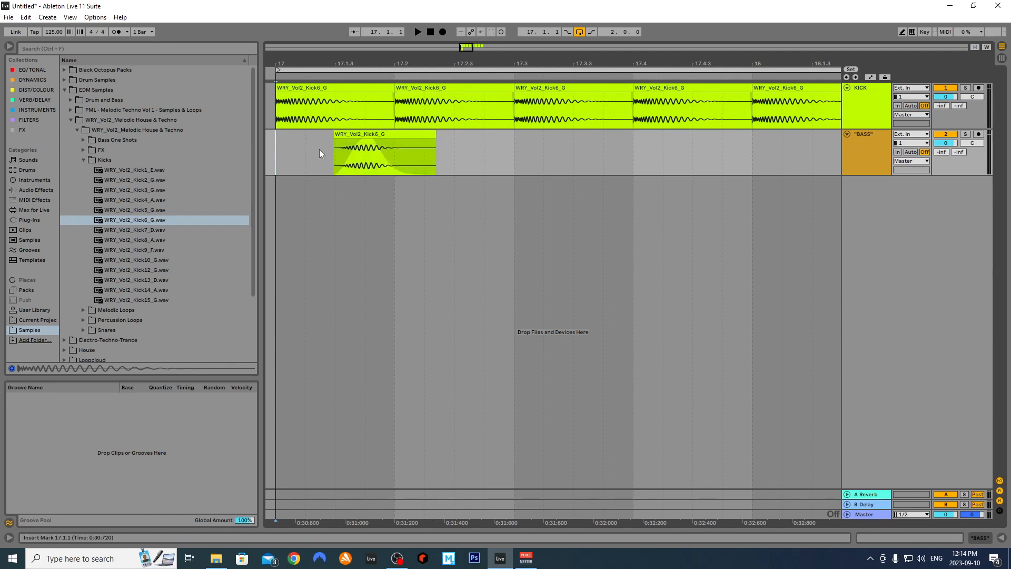
key(space)
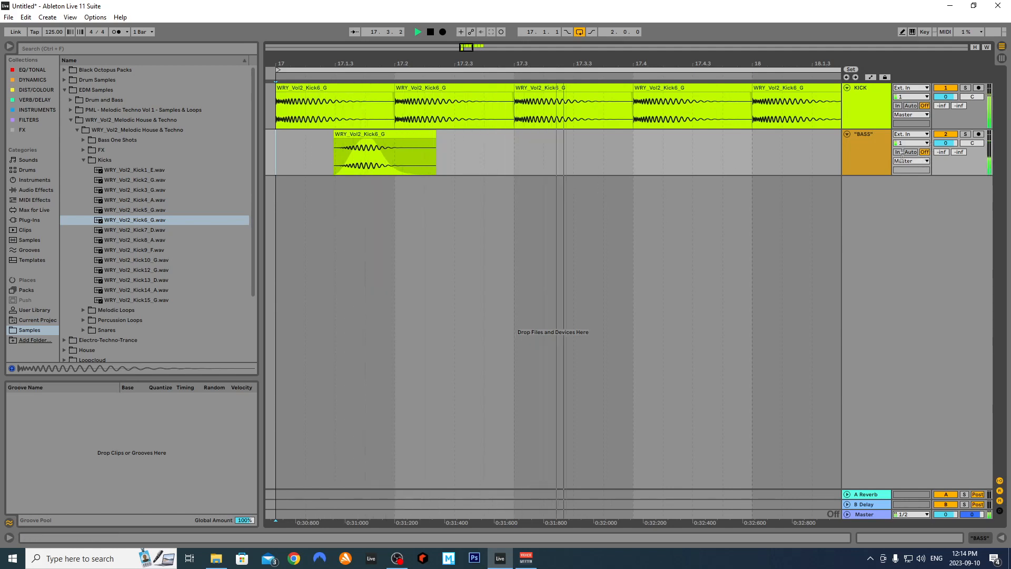
key(space)
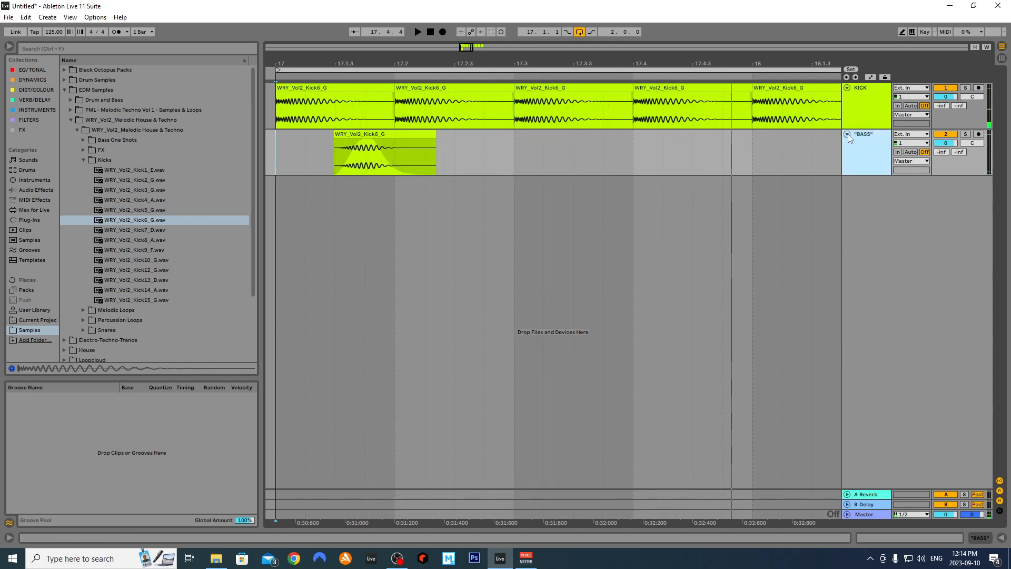
Lower the BASS track volume to -4.8 dB and compare it muted and unmuted
drag(946, 143, 946, 145)
key(space)
key(space)
key(space)
Copy the BASS clip to 17.4.3
key(space)
click(946, 135)
click(946, 135)
key(space)
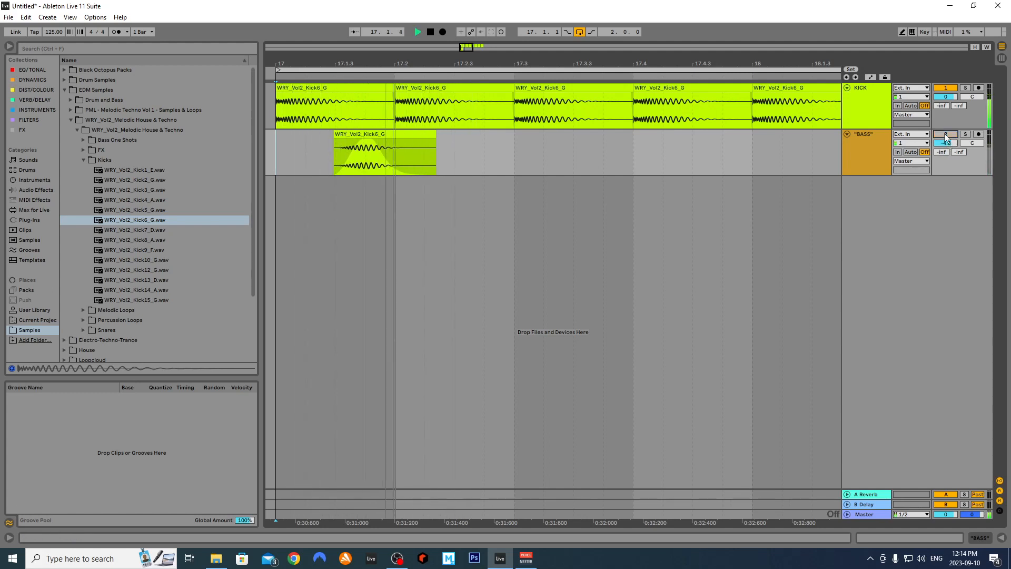
click(486, 142)
key(space)
drag(358, 157, 716, 154)
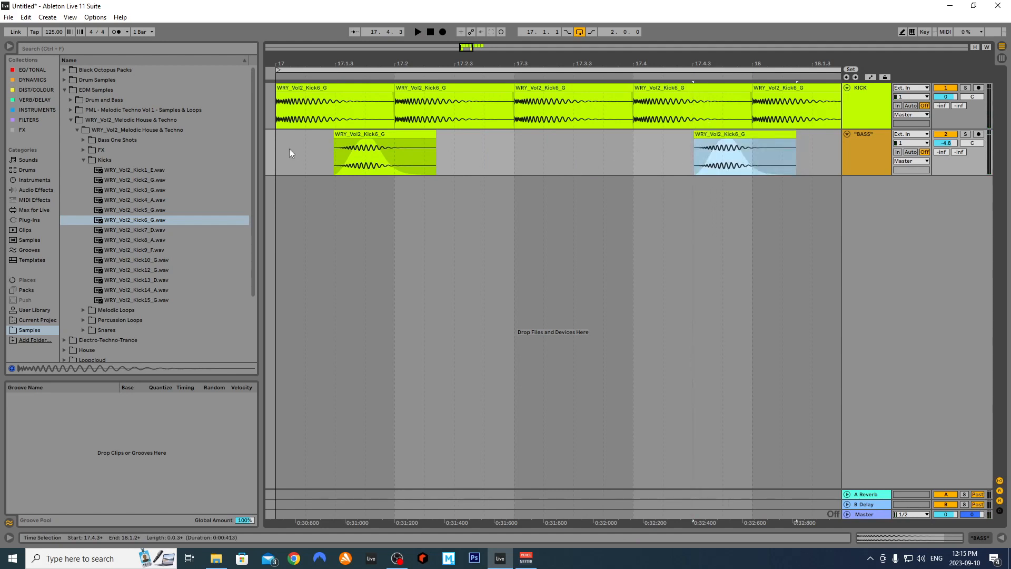
Reposition the second BASS clip to 17.4.3, auditioning between nudges
click(274, 150)
key(space)
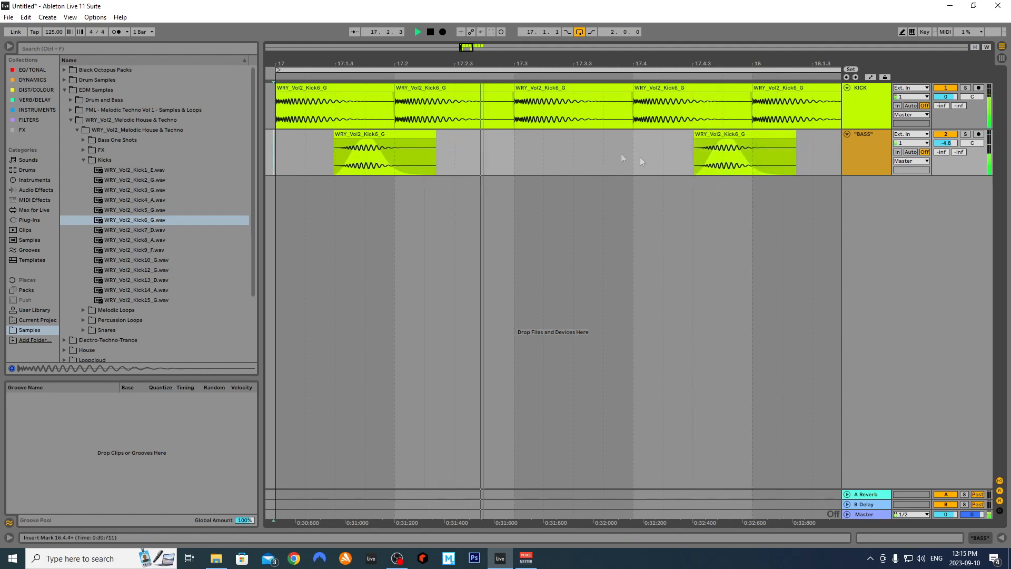
key(space)
drag(748, 134, 732, 147)
click(329, 160)
key(space)
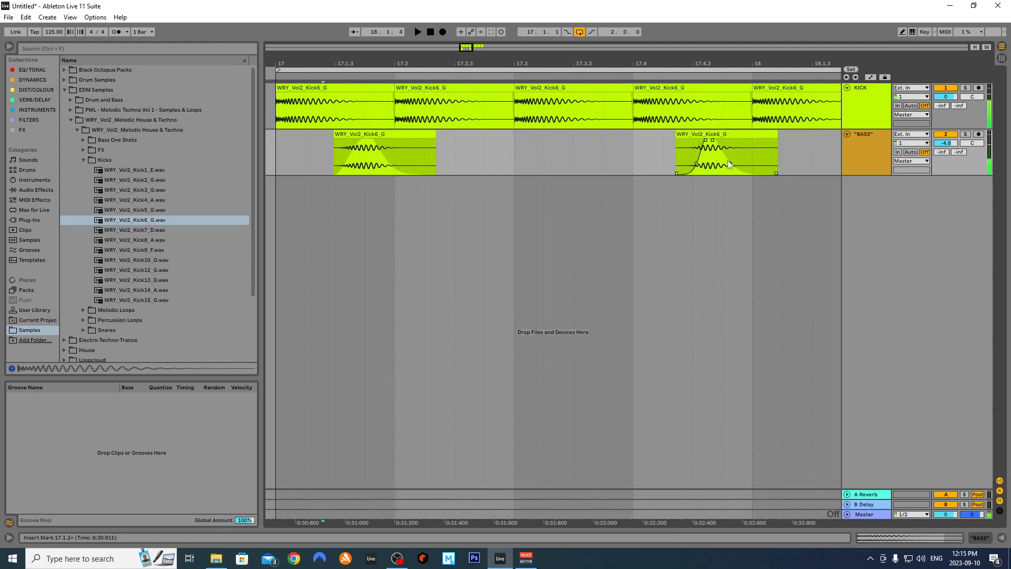
click(614, 151)
drag(711, 134, 703, 134)
click(647, 157)
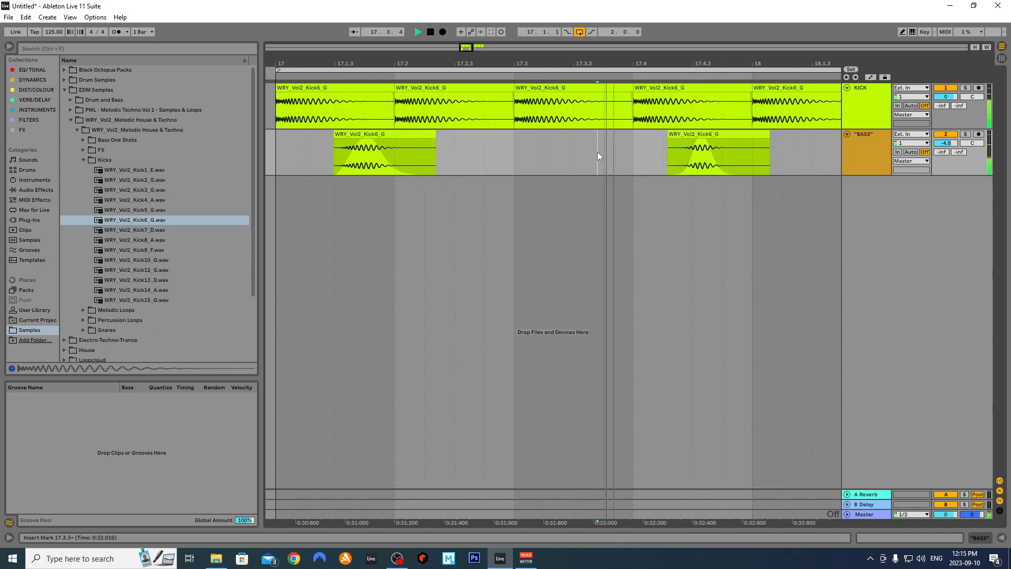
key(space)
drag(730, 146, 760, 147)
key(space)
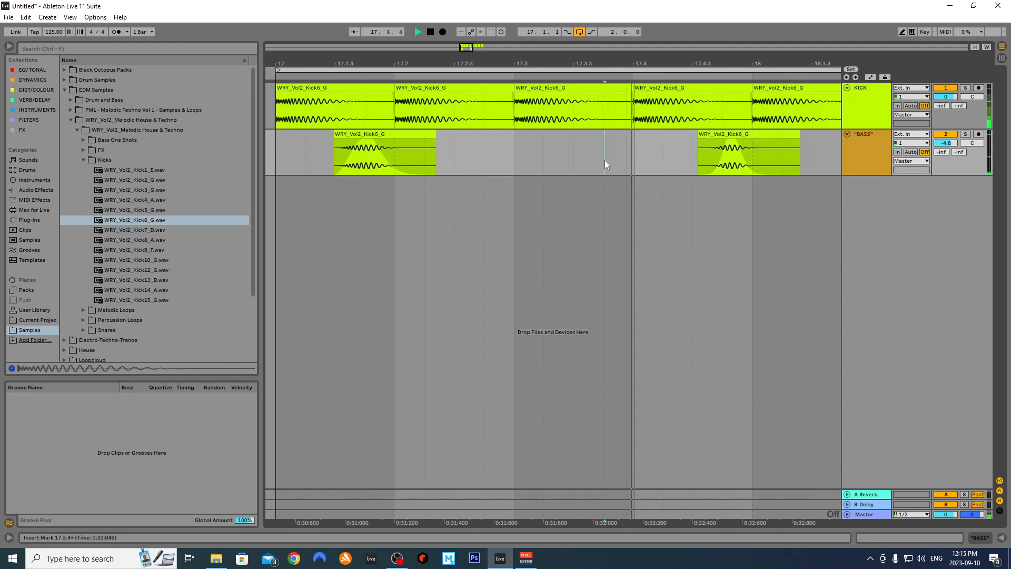
Delete the second BASS clip's tail so it ends at 18.1.1
click(278, 164)
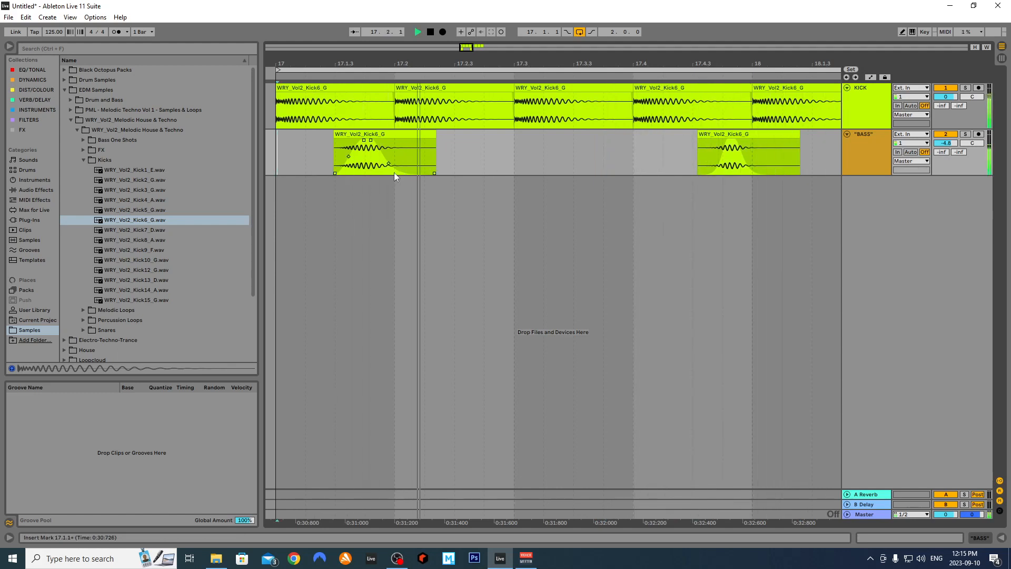
click(787, 157)
drag(770, 153, 736, 164)
key(Delete)
Nudge the second BASS clip slightly later and audition the result
click(766, 143)
click(691, 163)
key(space)
click(624, 155)
key(space)
key(space)
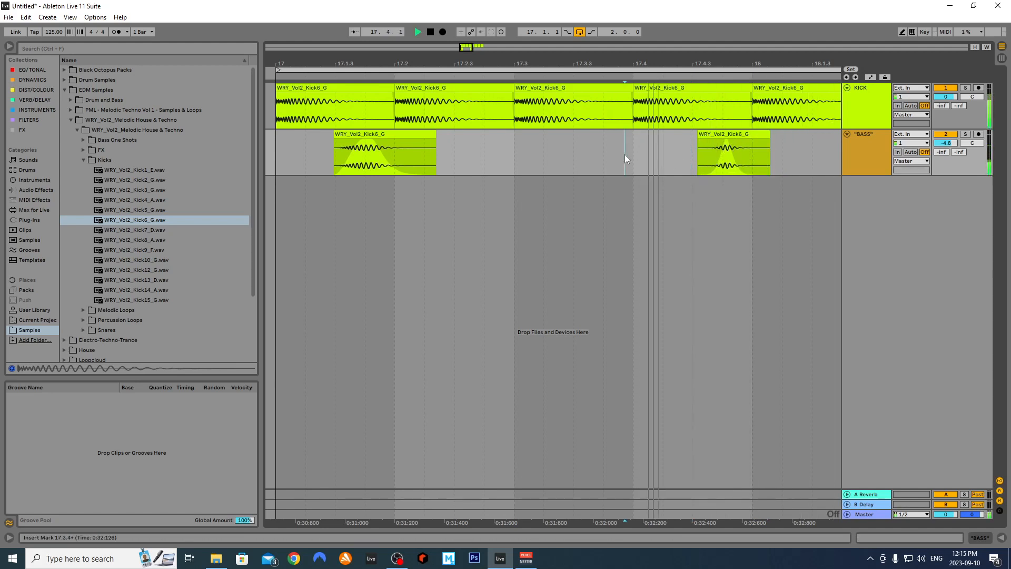
drag(747, 134, 752, 134)
click(610, 174)
key(space)
key(space)
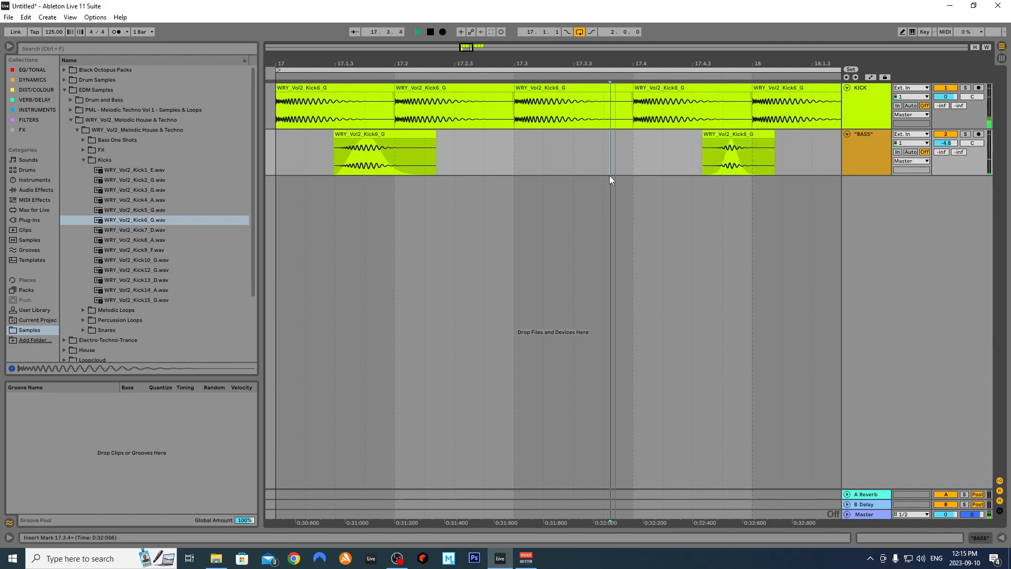
key(space)
Try trimming the second BASS clip's end, undo it, and audition from 17.3.4
click(772, 135)
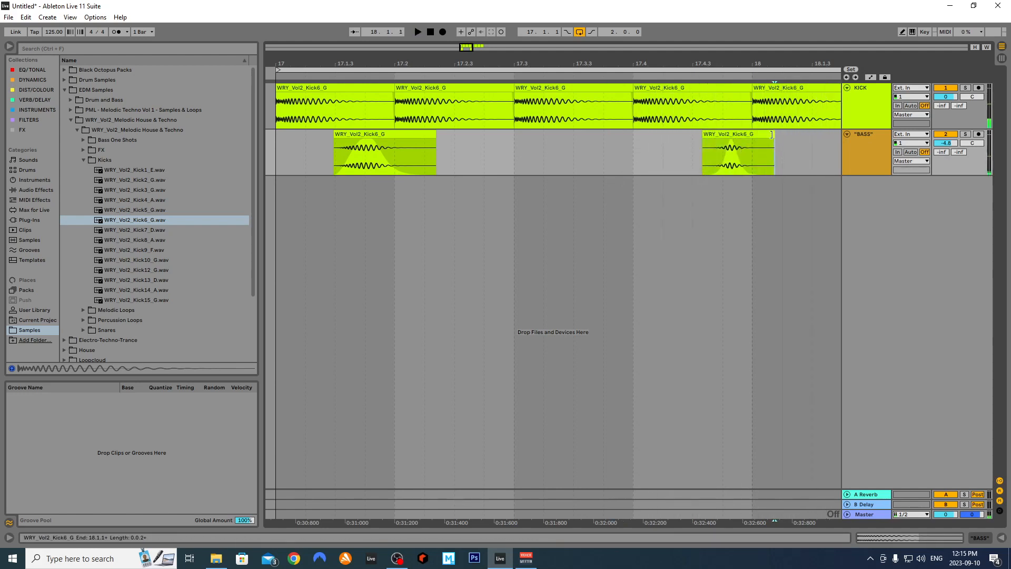
drag(771, 134, 768, 135)
key(ctrl+z)
click(628, 154)
key(space)
key(space)
Set the arrangement's fixed grid to 1/16
right_click(346, 103)
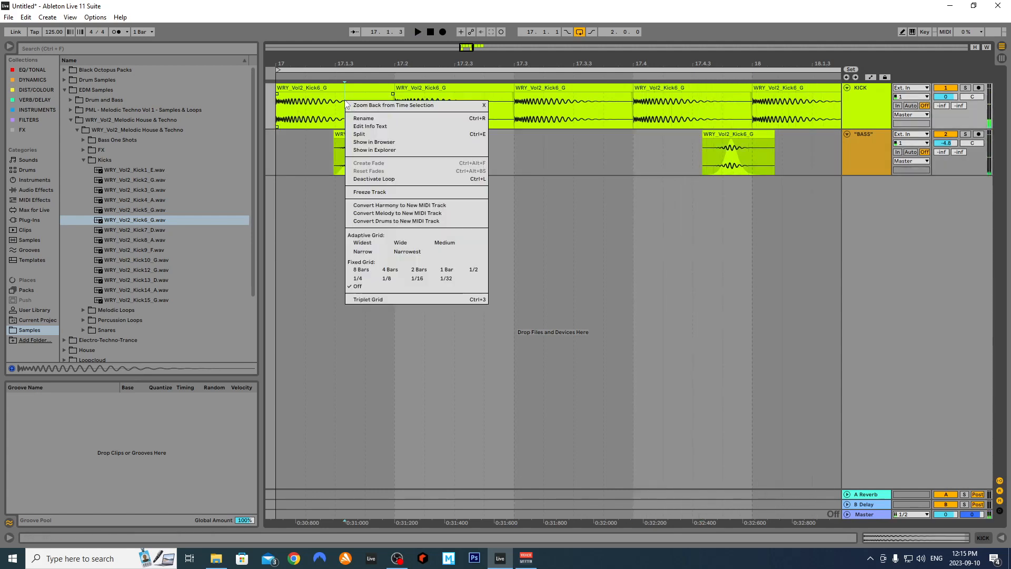
click(419, 269)
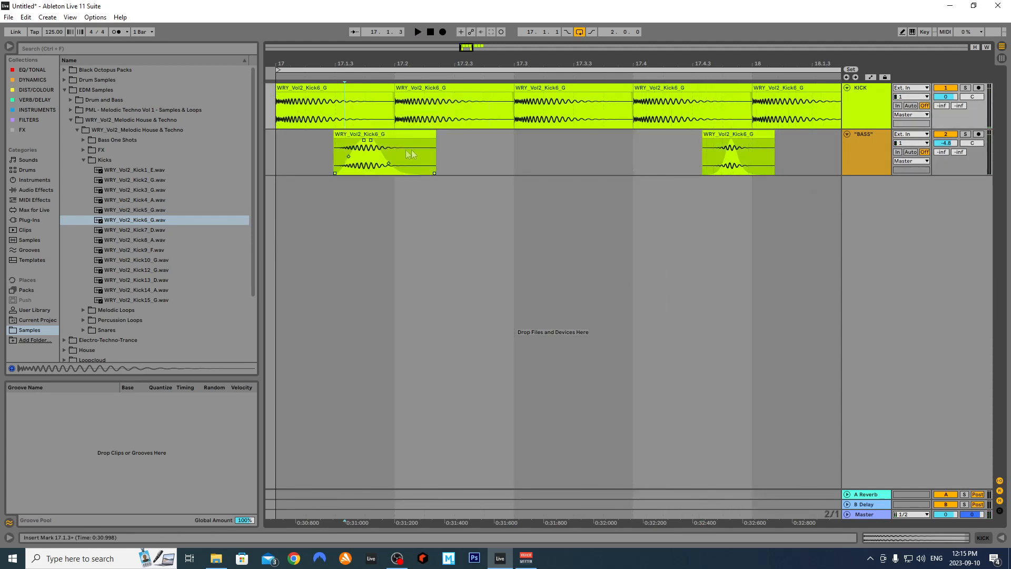
right_click(494, 155)
click(598, 251)
right_click(478, 148)
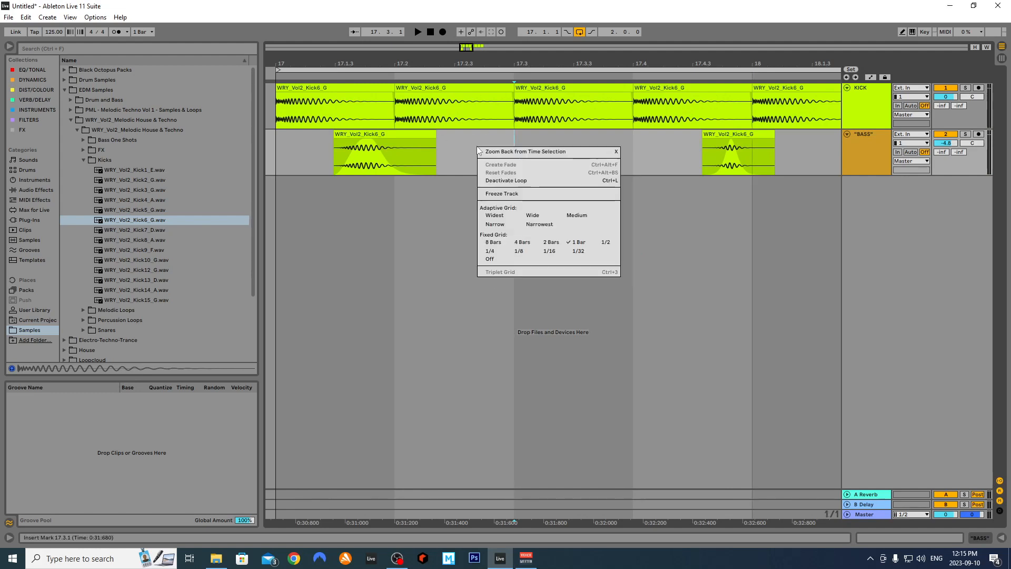
click(491, 252)
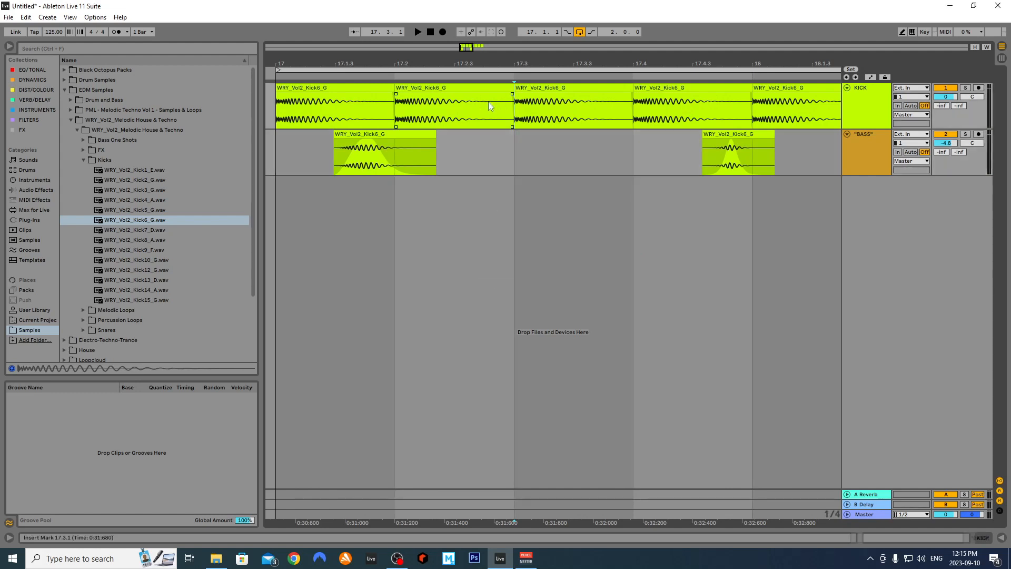
right_click(506, 117)
click(552, 224)
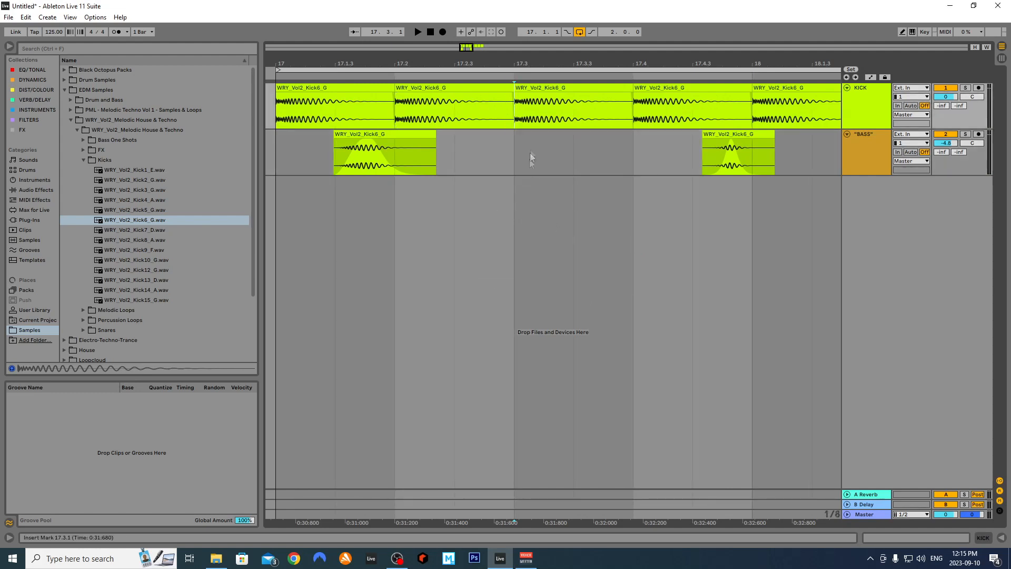
right_click(529, 162)
click(583, 255)
Shorten the first two KICK clips, ending the first at 17.1.3 with a reshaped fade-out
drag(508, 88, 453, 105)
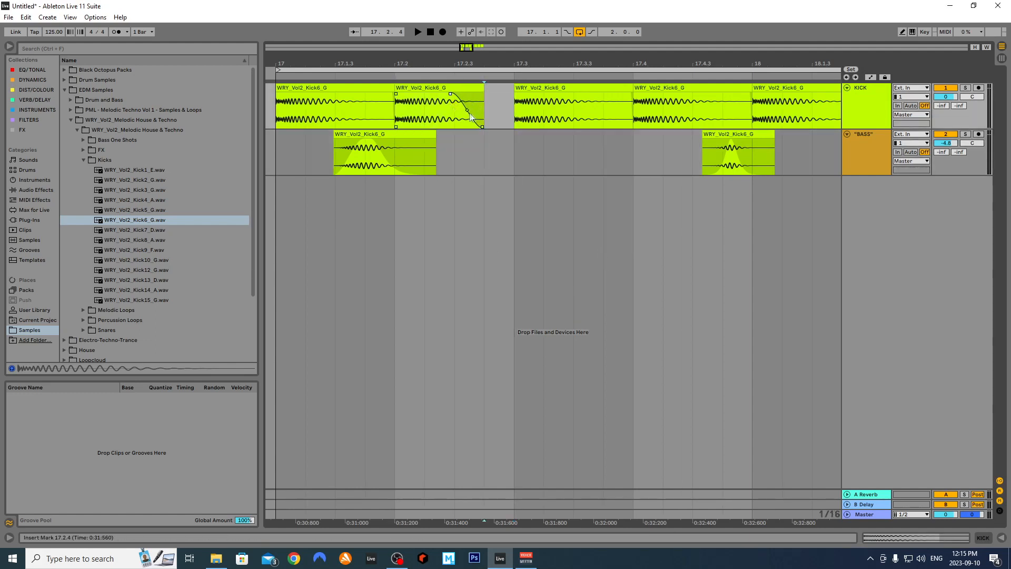
click(377, 105)
drag(394, 100, 356, 113)
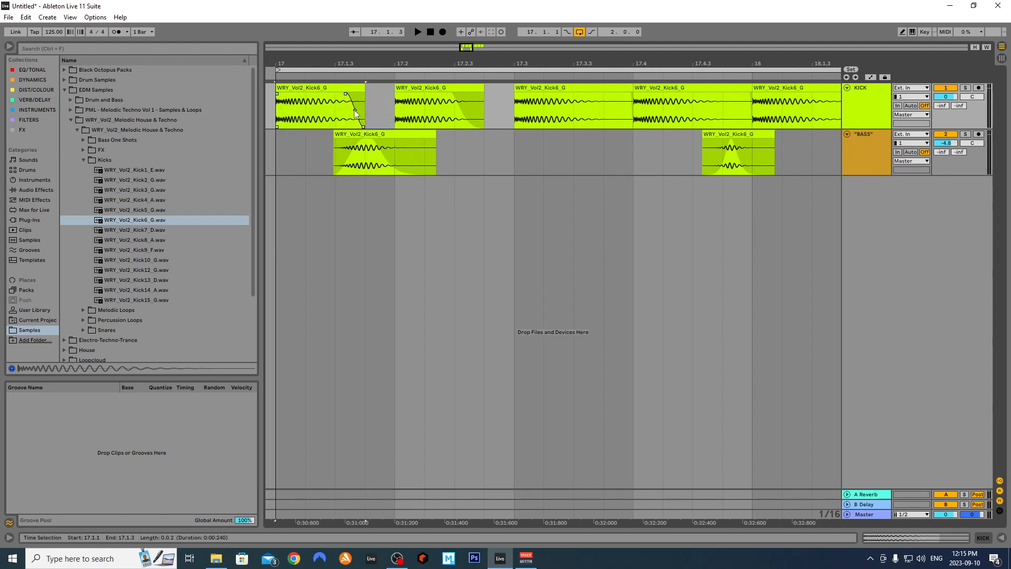
click(282, 121)
key(space)
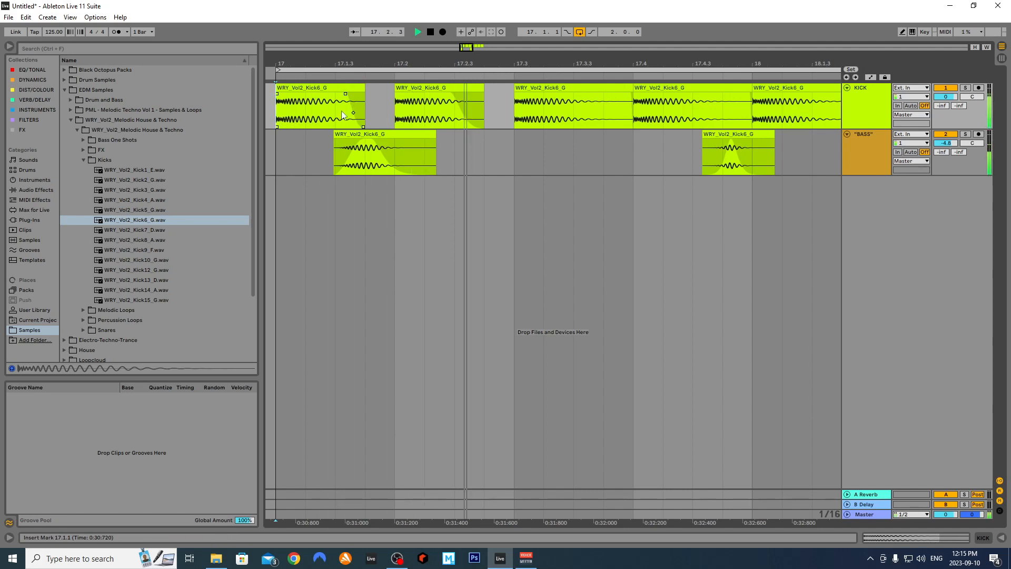
key(space)
drag(355, 118, 343, 117)
key(space)
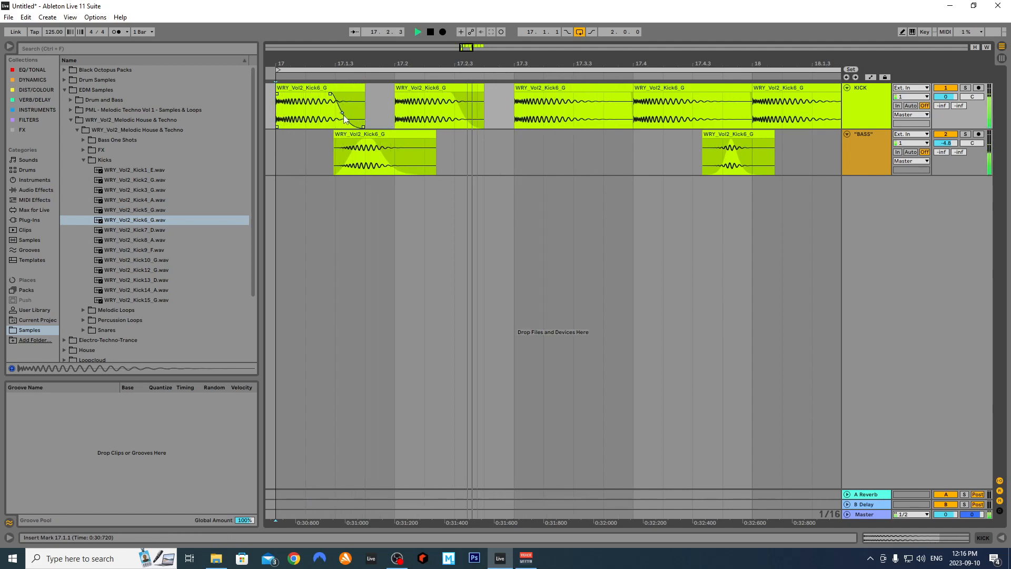
Extend the second KICK clip back to 17.3.1 and give it an S-curve fade-out
drag(484, 99, 515, 99)
key(space)
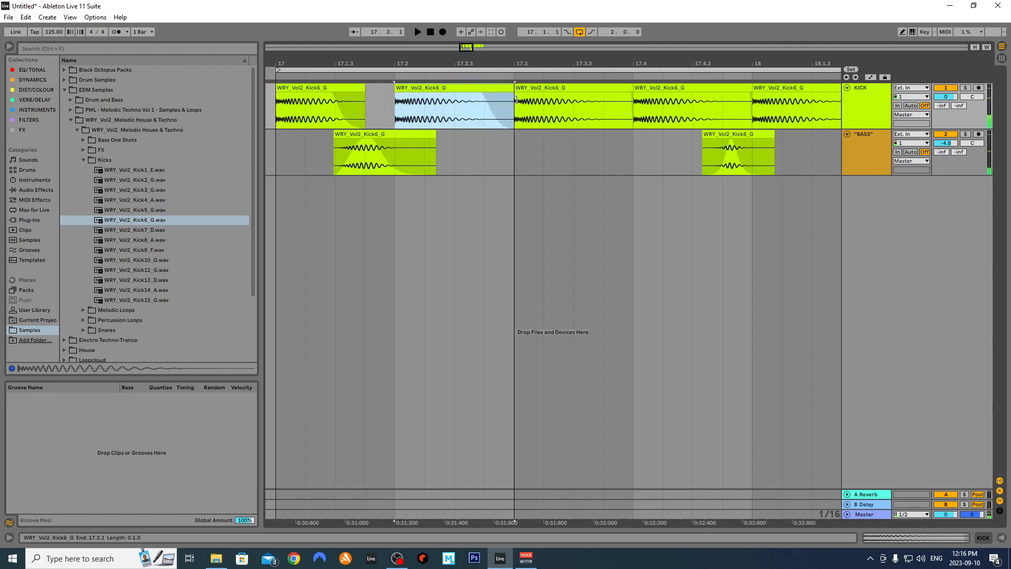
mouse_move(480, 95)
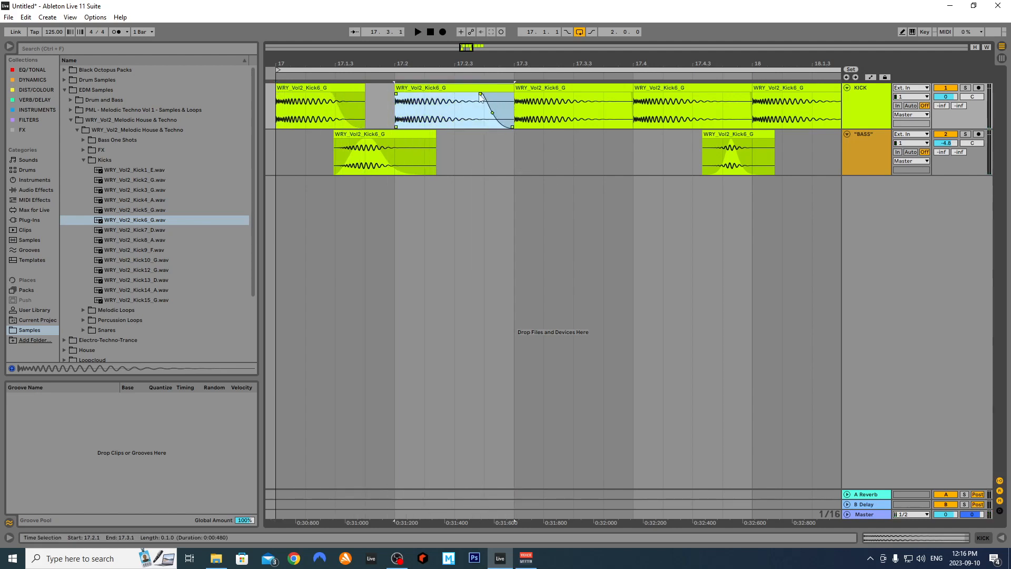
drag(491, 111, 491, 118)
key(space)
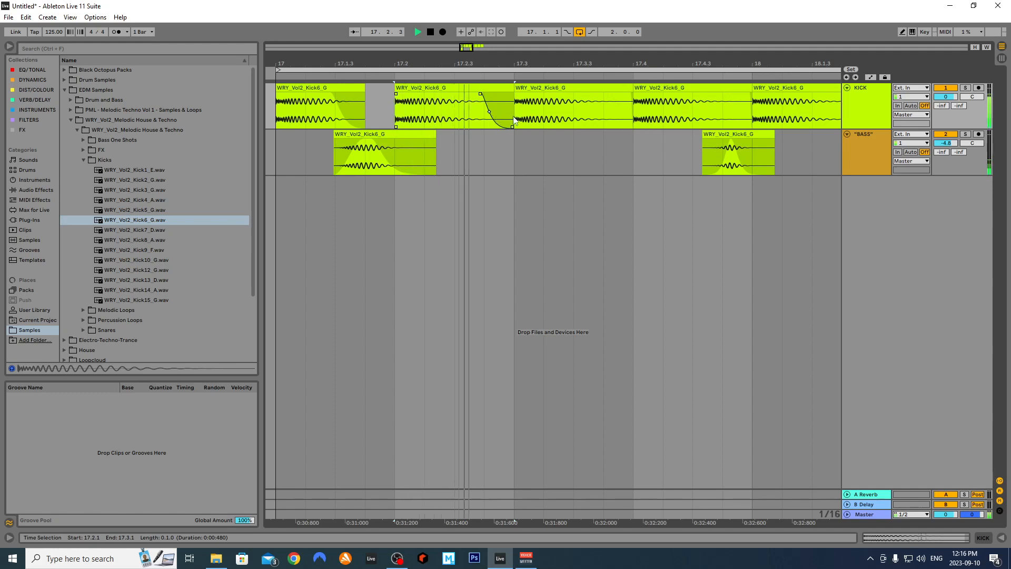
key(space)
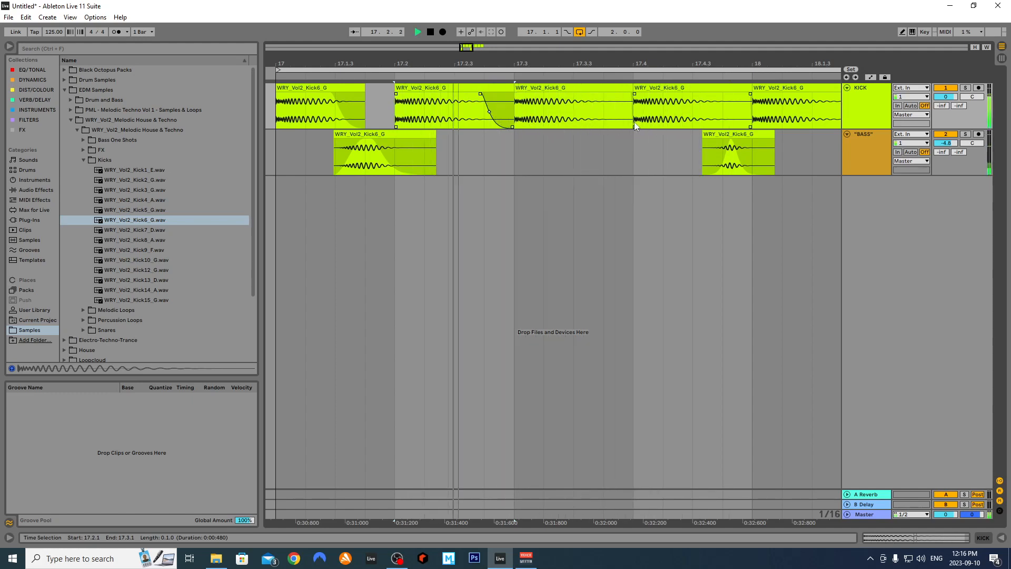
key(space)
scroll(605, 136, down, 5)
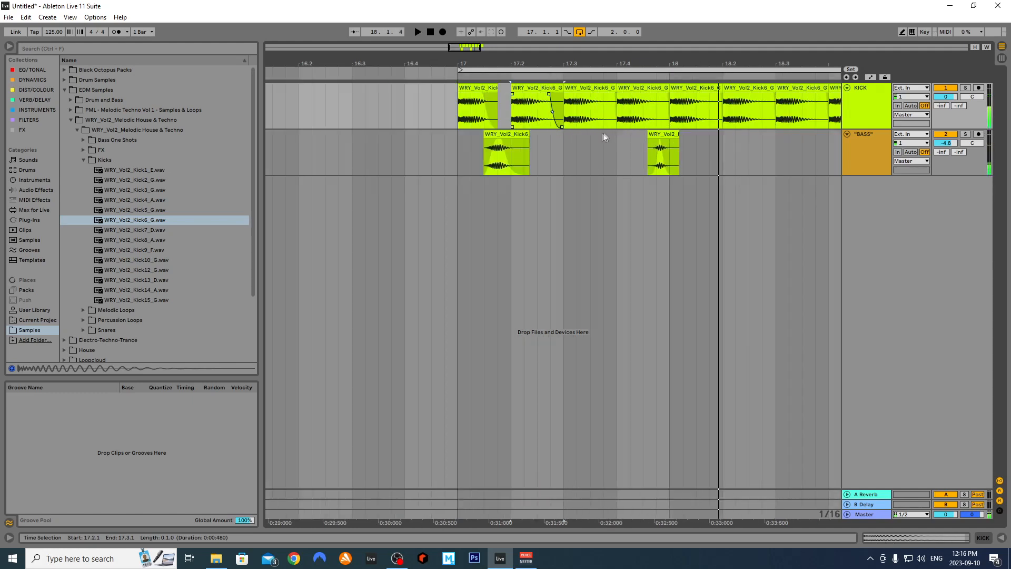
Turn the grid off and Ctrl-drag a copy of the BASS clip to around 18.2
drag(616, 127, 508, 126)
scroll(510, 126, up, 4)
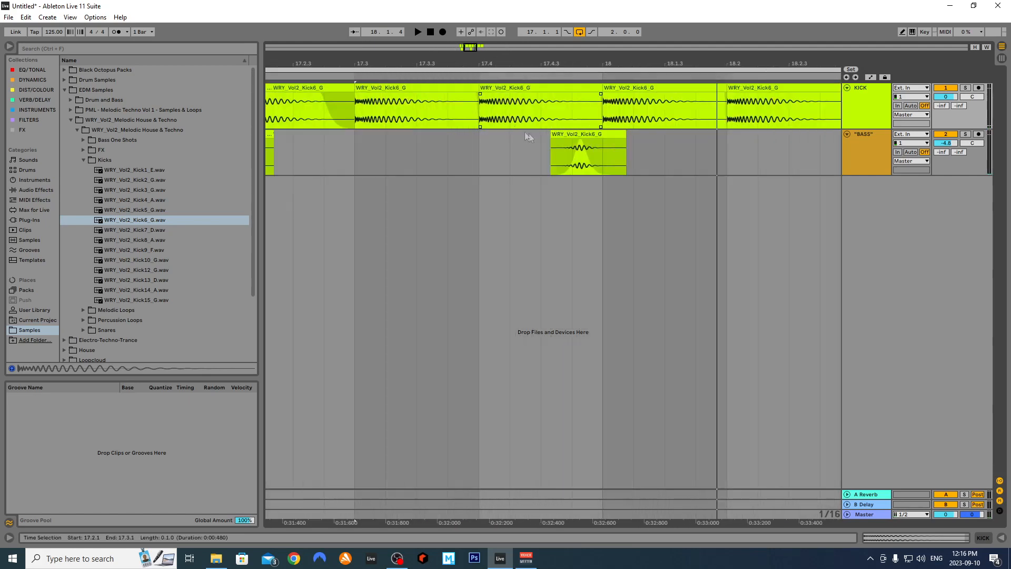
scroll(572, 140, down, 2)
right_click(633, 156)
right_click(517, 158)
click(617, 253)
click(579, 154)
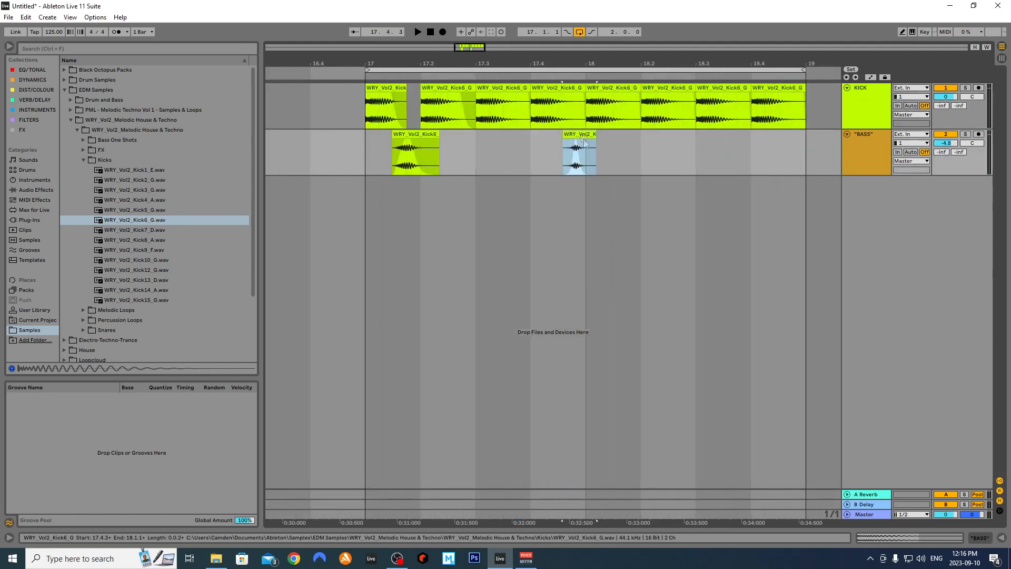
right_click(585, 155)
click(647, 430)
drag(581, 153, 677, 171)
Add a short fade-out to the copied BASS clip at 18.2
click(711, 153)
click(676, 153)
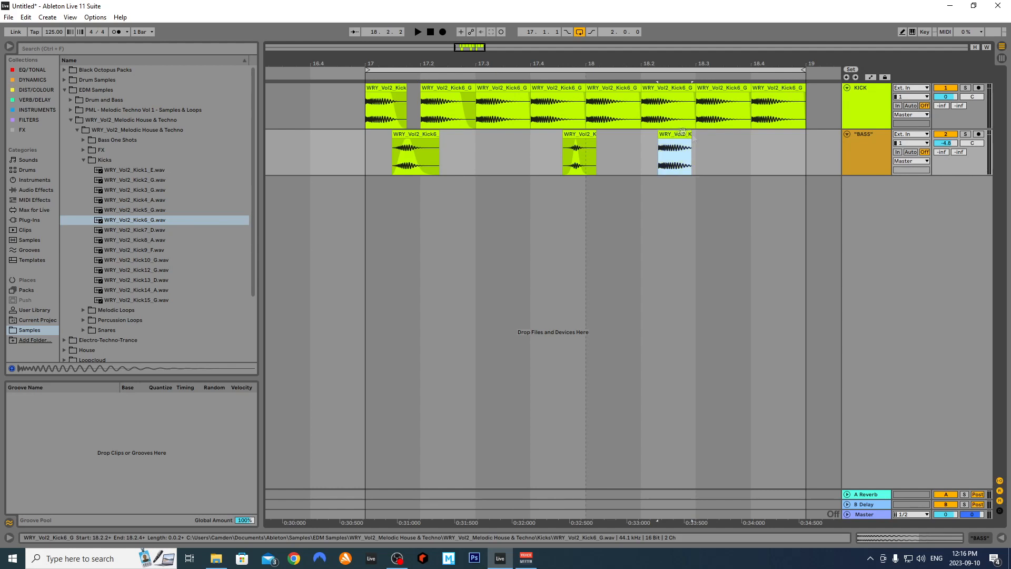
scroll(701, 148, up, 2)
click(700, 150)
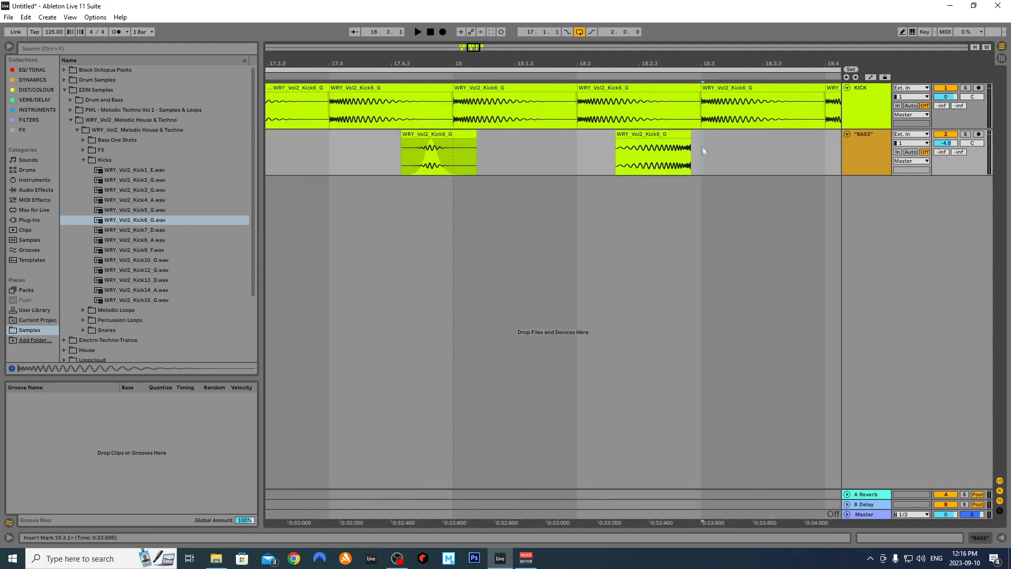
drag(689, 140, 684, 144)
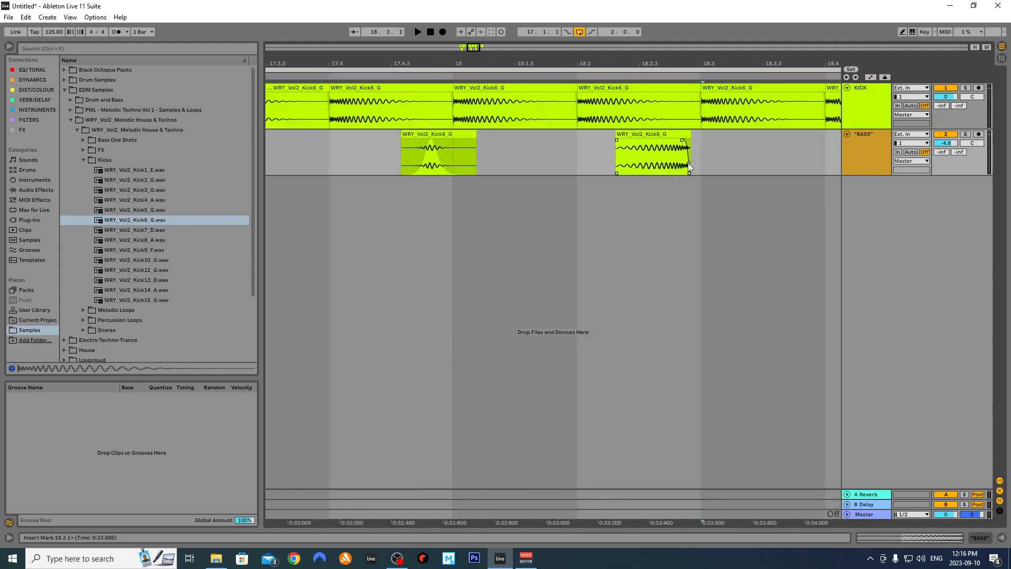
scroll(710, 170, down, 2)
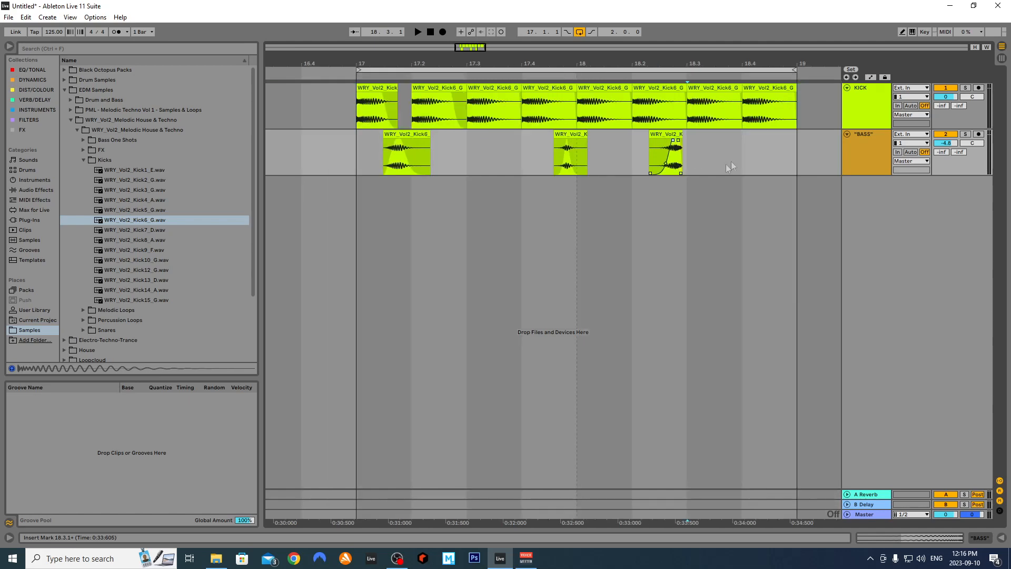
Copy the BASS clip to 18.4.3 on a 1/8 grid, then move it to end at bar 19
right_click(736, 160)
click(770, 266)
drag(669, 134, 783, 151)
scroll(784, 151, up, 3)
scroll(744, 157, down, 3)
right_click(688, 159)
click(718, 277)
scroll(807, 160, up, 3)
drag(808, 160, 782, 169)
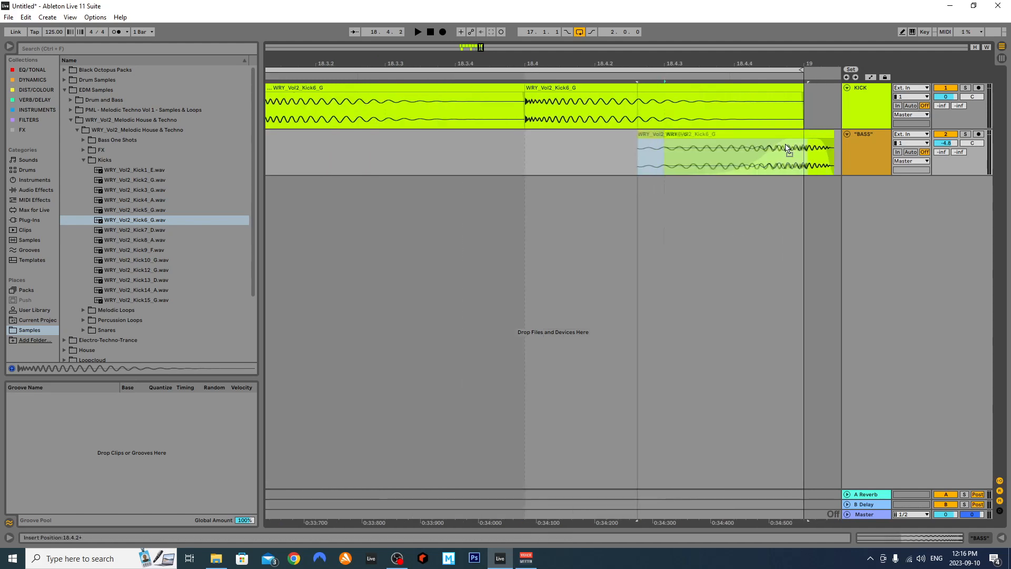
Play from 18.3.4 to audition the three BASS hits
click(509, 149)
key(space)
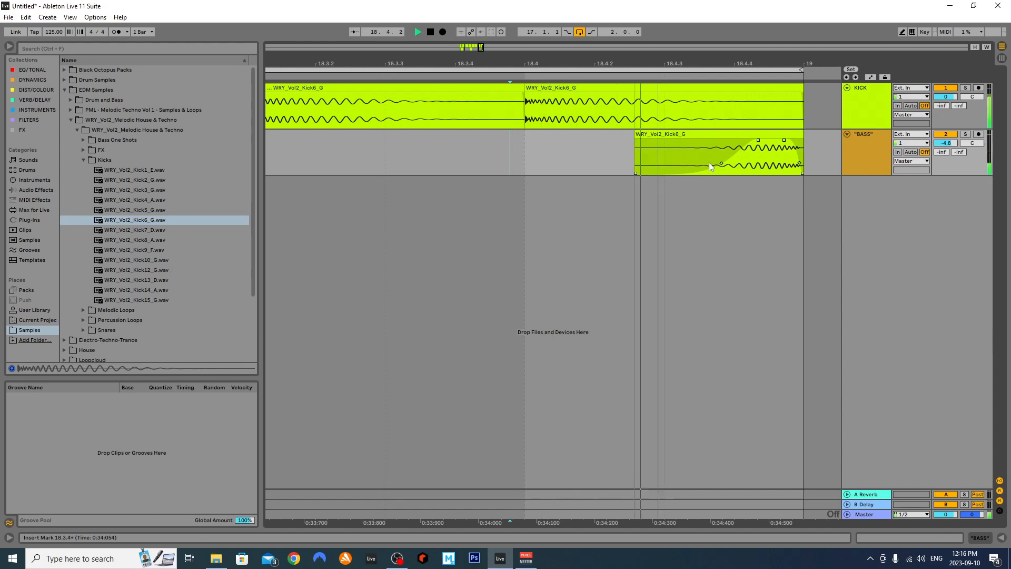
scroll(710, 167, down, 3)
key(space)
right_click(858, 158)
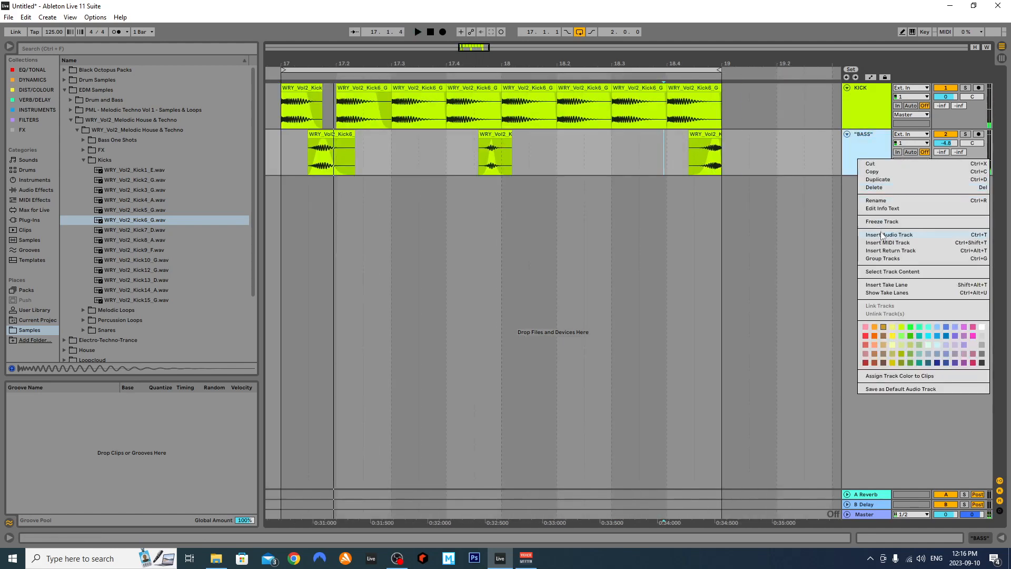
Insert a new audio track below BASS and move the last BASS clip onto it
click(882, 235)
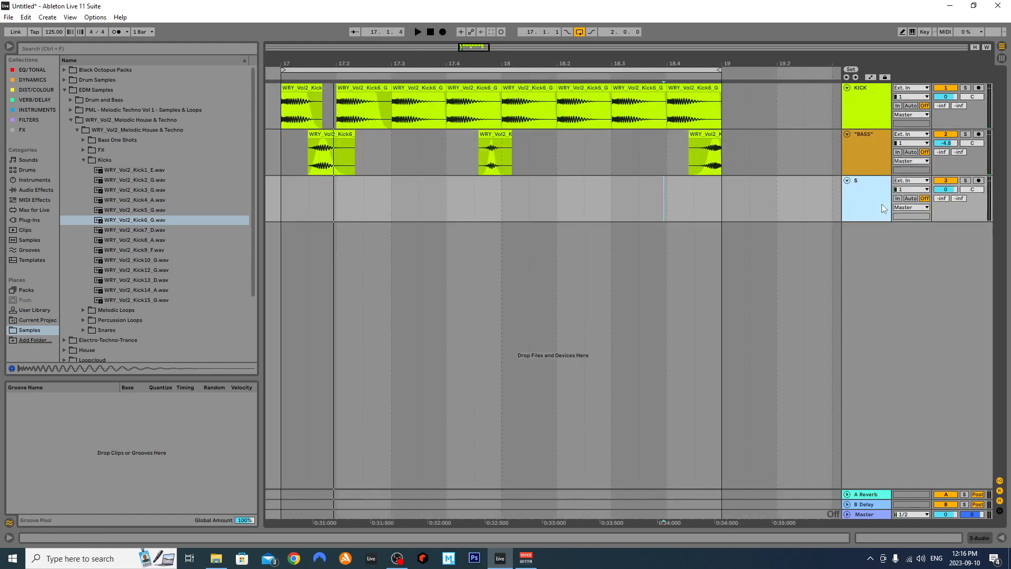
drag(703, 149, 725, 214)
scroll(714, 203, up, 3)
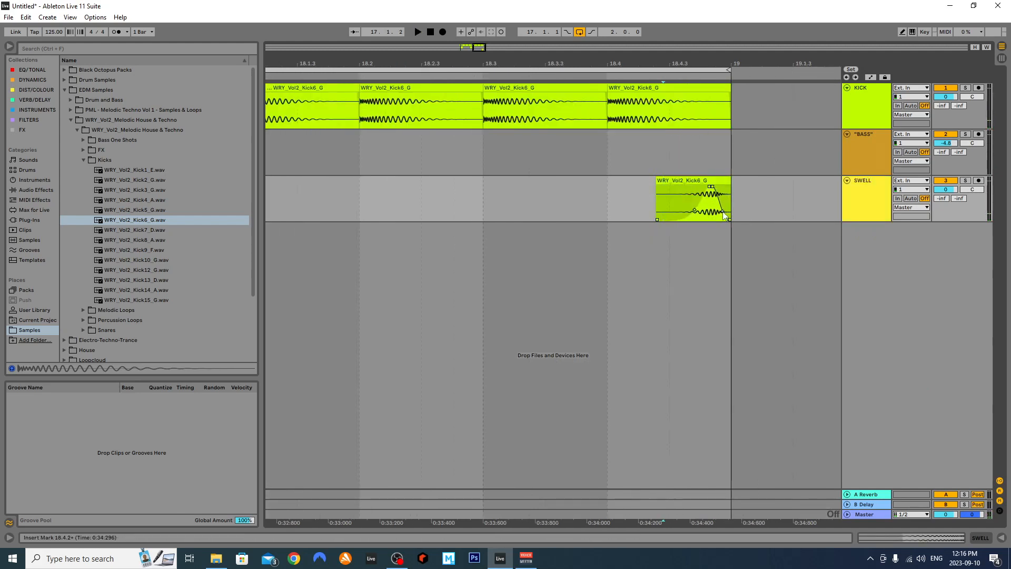
key(space)
Lower the SWELL track volume to -10.2 dB and audition from 18.3.3
drag(954, 195, 954, 221)
click(567, 196)
key(space)
scroll(495, 187, down, 5)
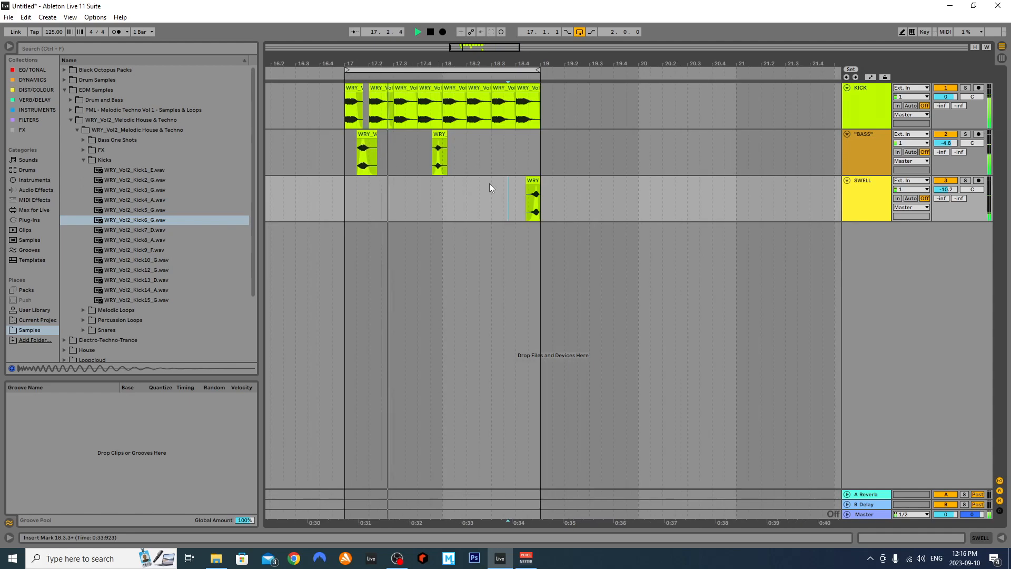
scroll(362, 179, up, 3)
Shorten the bar-18 KICK clip to end at 17.4.3 and play to hear the gap
click(322, 155)
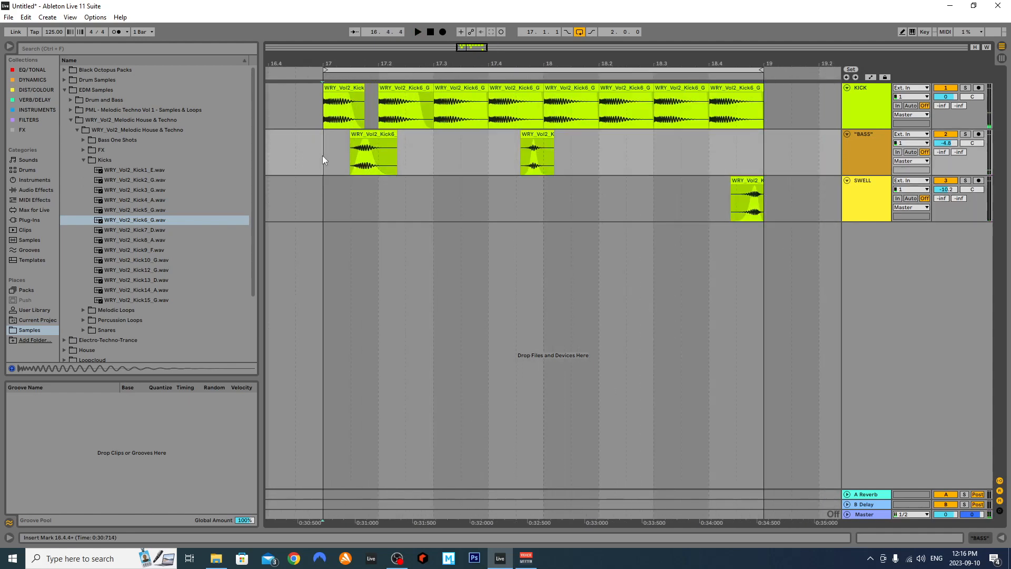
click(480, 90)
click(548, 103)
scroll(535, 102, up, 3)
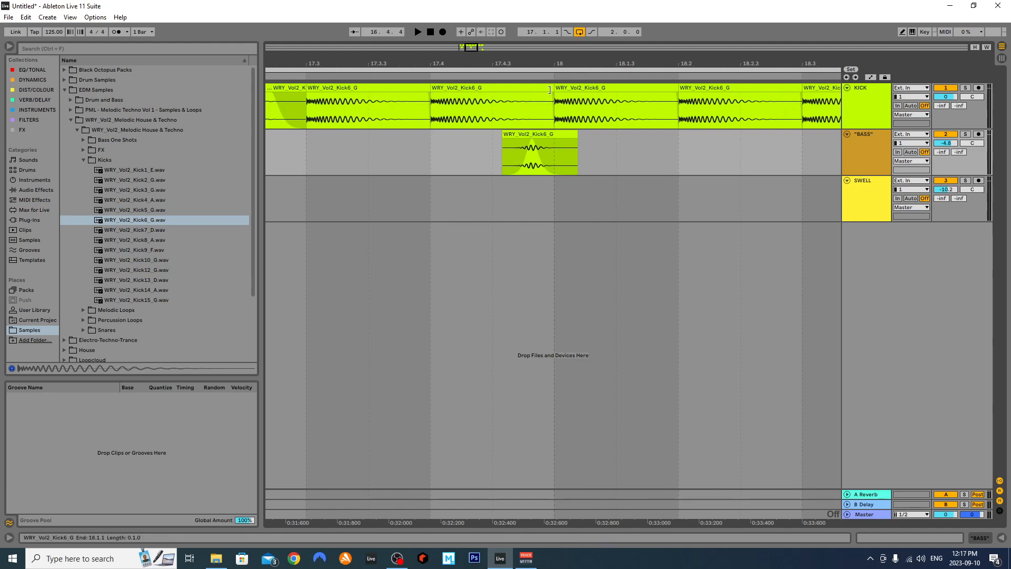
drag(549, 92, 514, 92)
key(space)
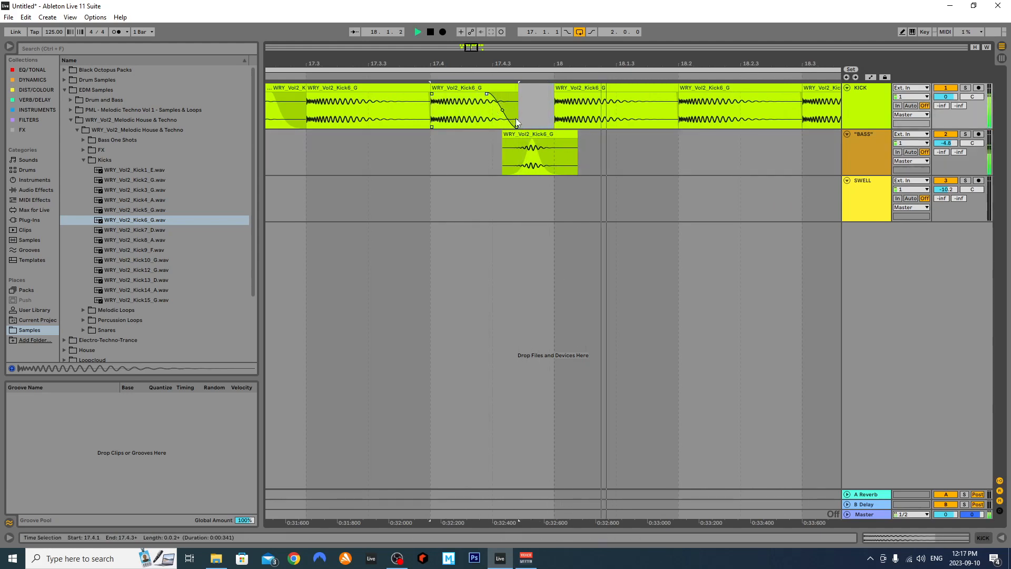
scroll(519, 124, down, 3)
key(space)
key(space)
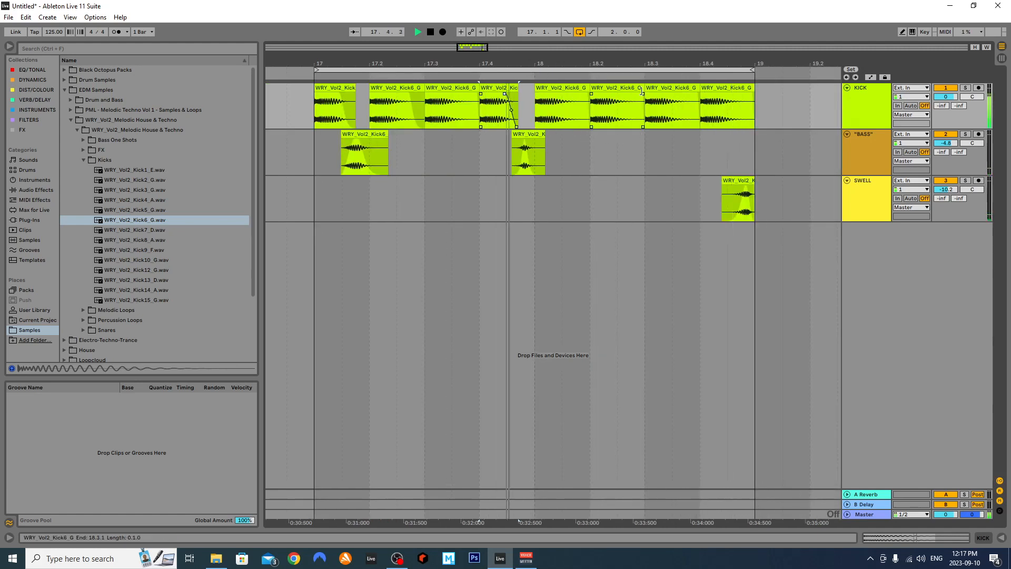
Fade out the KICK clip at 18.2 and set the grid to 1 bar
mouse_move(643, 94)
mouse_down()
mouse_move(608, 94)
mouse_move(625, 113)
mouse_up()
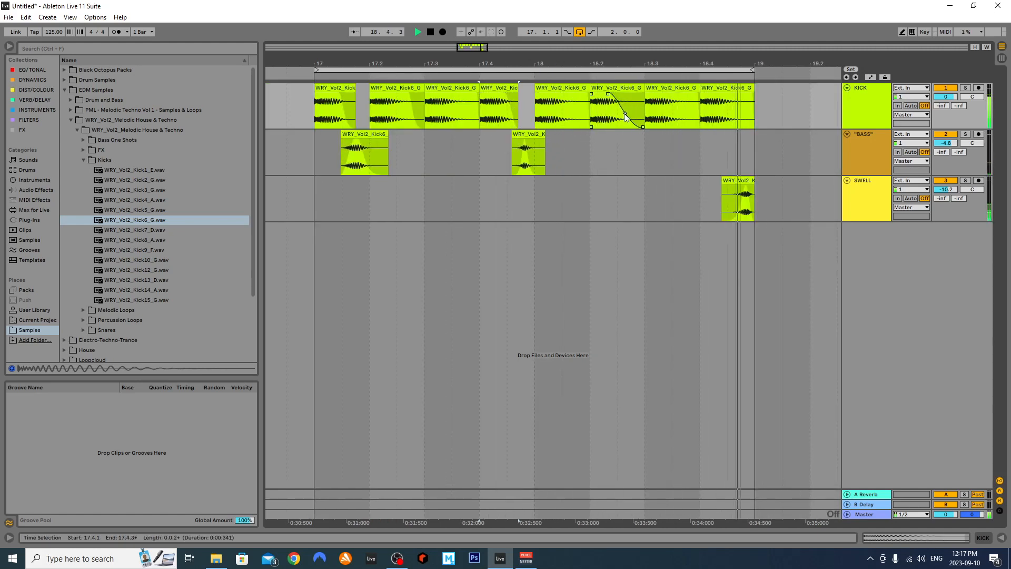
click(596, 151)
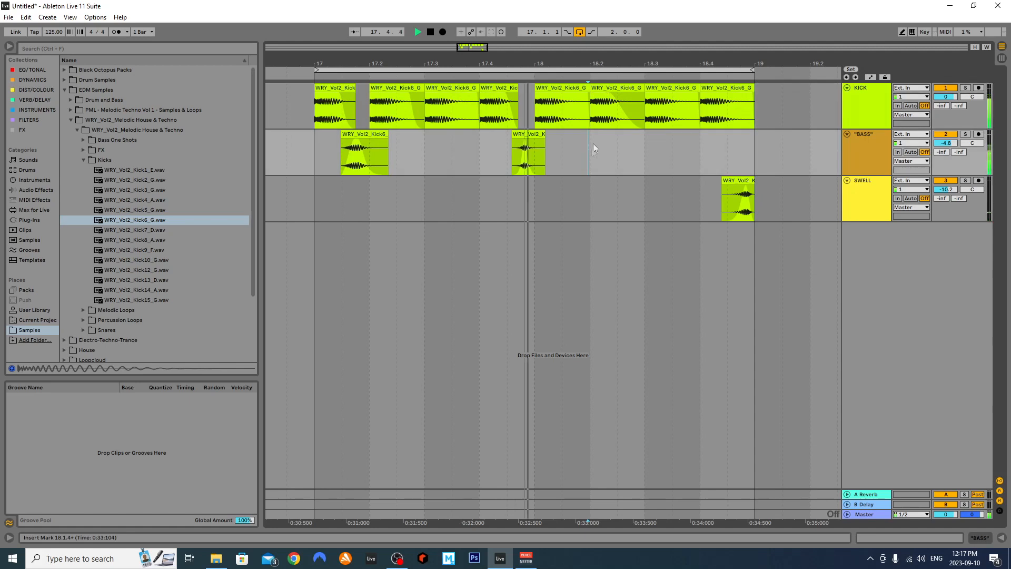
right_click(596, 150)
click(693, 244)
key(space)
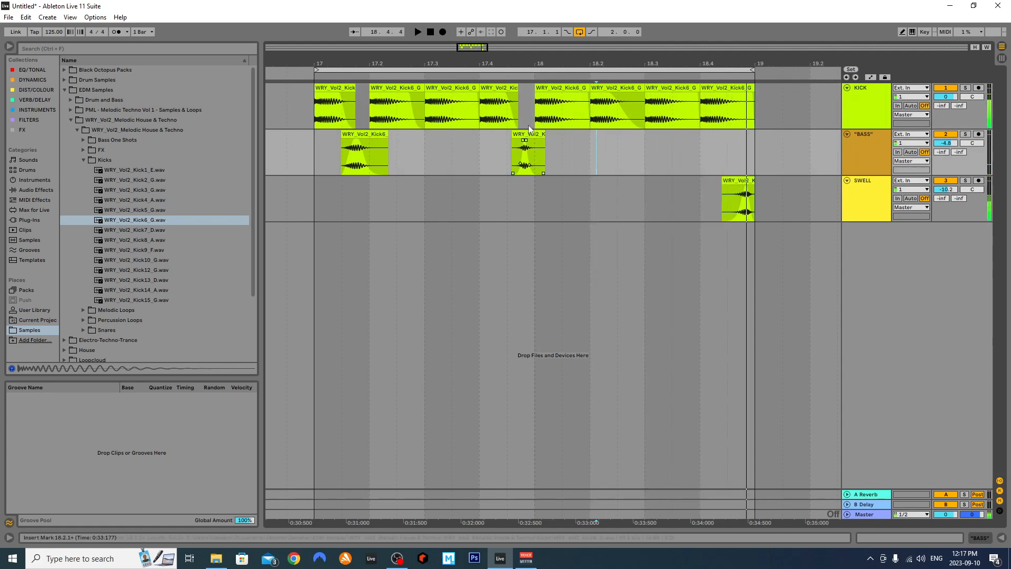
click(533, 145)
Inspect the BASS clip, Ctrl-drag a copy to about 18.3.3, and audition from 18.2.4
double_click(532, 146)
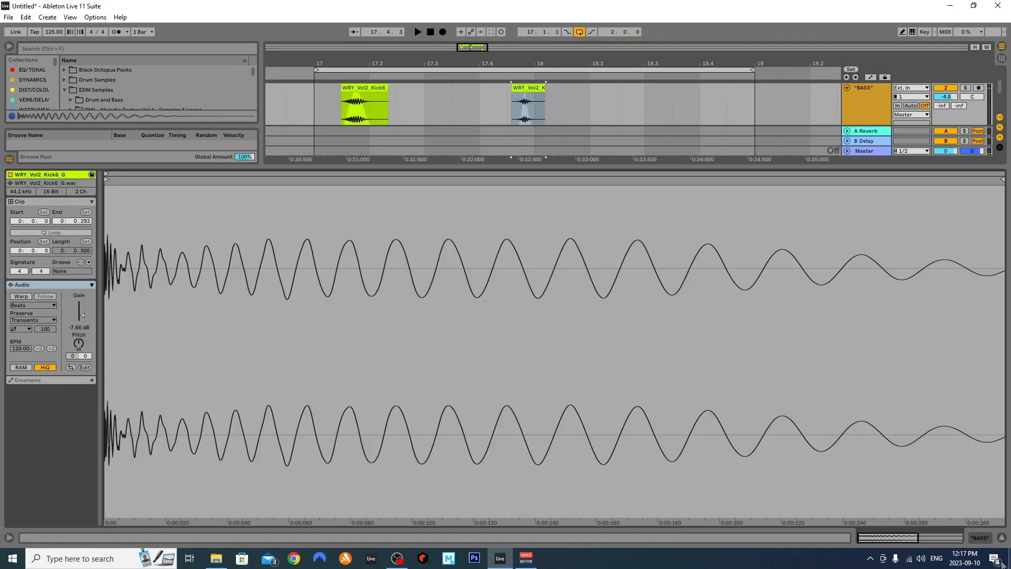
click(1002, 537)
drag(532, 135, 695, 135)
click(635, 142)
key(space)
click(307, 160)
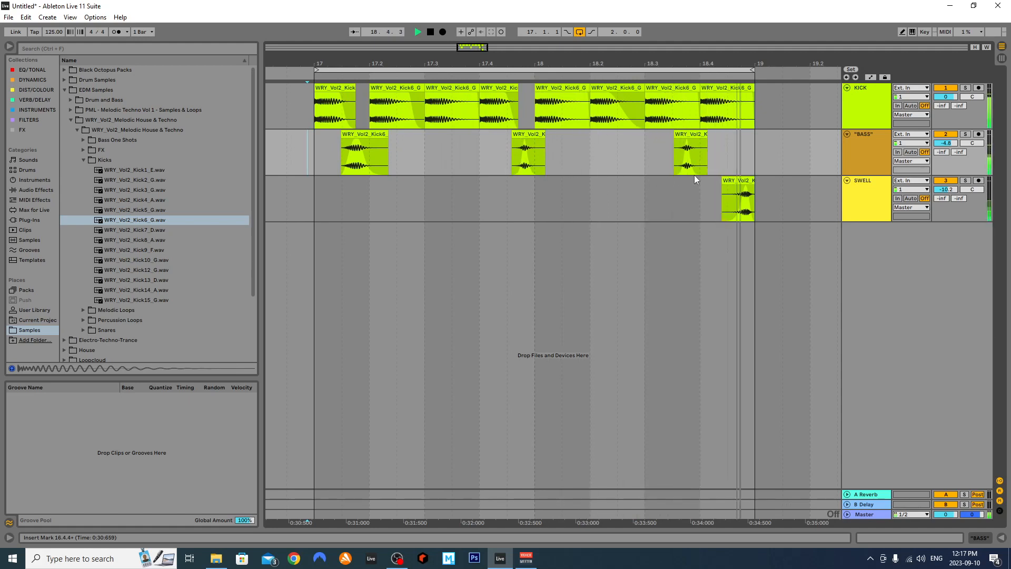
Shift the third BASS clip slightly earlier and lengthen its fades, auditioning from 18.2.4
scroll(692, 177, up, 2)
drag(696, 135, 685, 135)
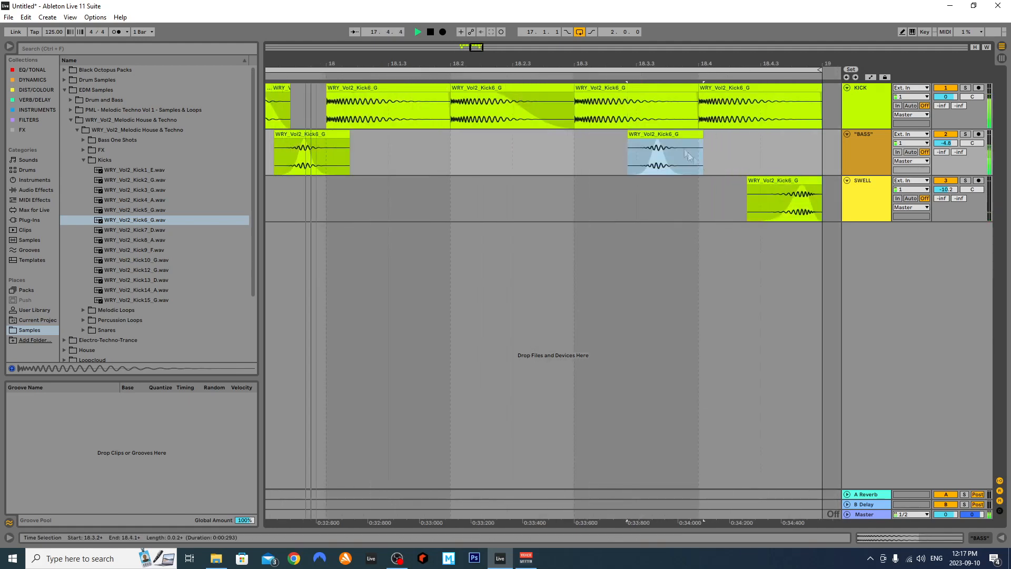
key(space)
click(647, 148)
drag(655, 141, 696, 141)
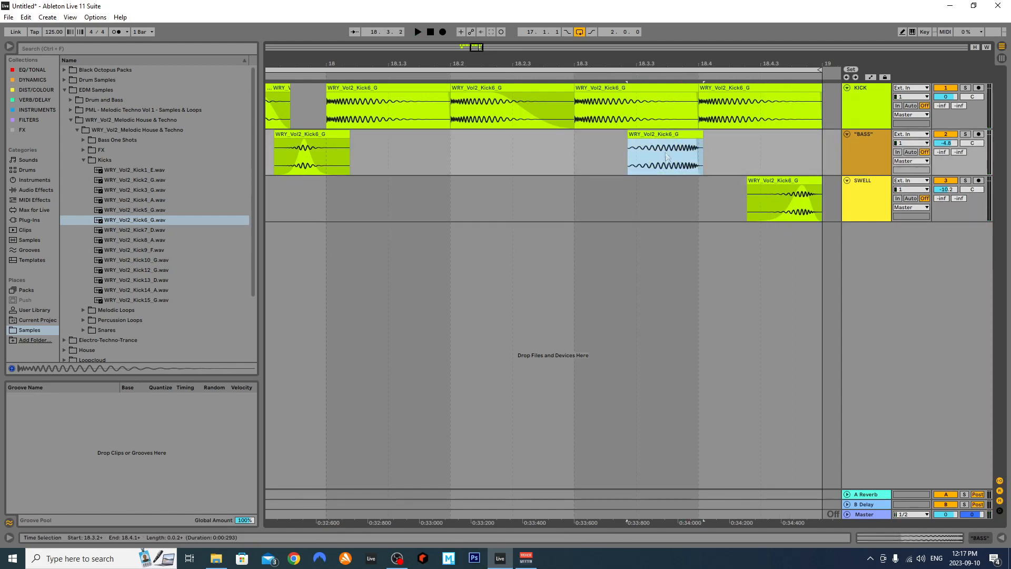
mouse_move(629, 140)
mouse_down()
mouse_move(675, 141)
mouse_move(635, 139)
mouse_move(644, 140)
mouse_up()
click(564, 153)
key(space)
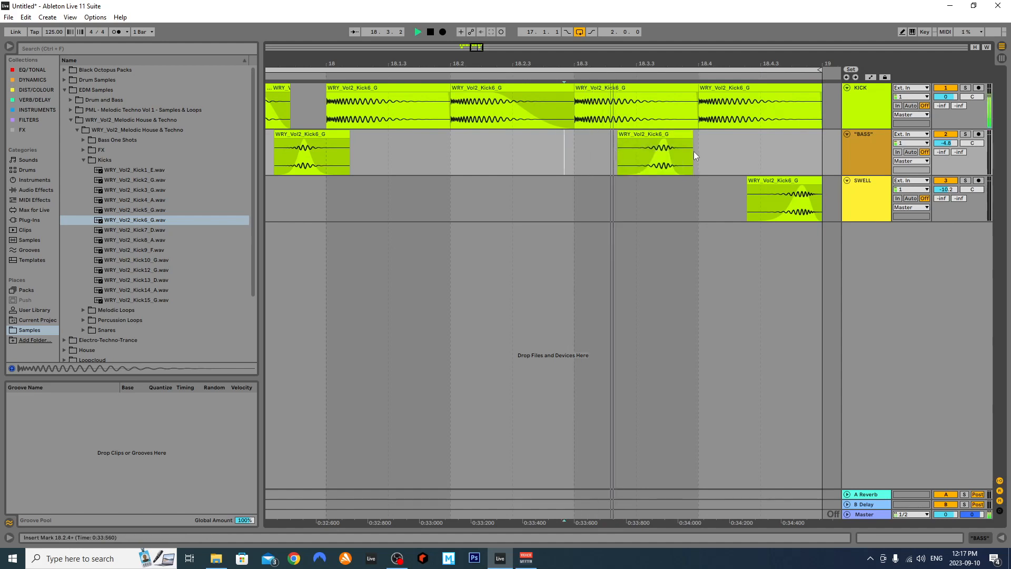
scroll(679, 158, down, 4)
scroll(670, 161, up, 2)
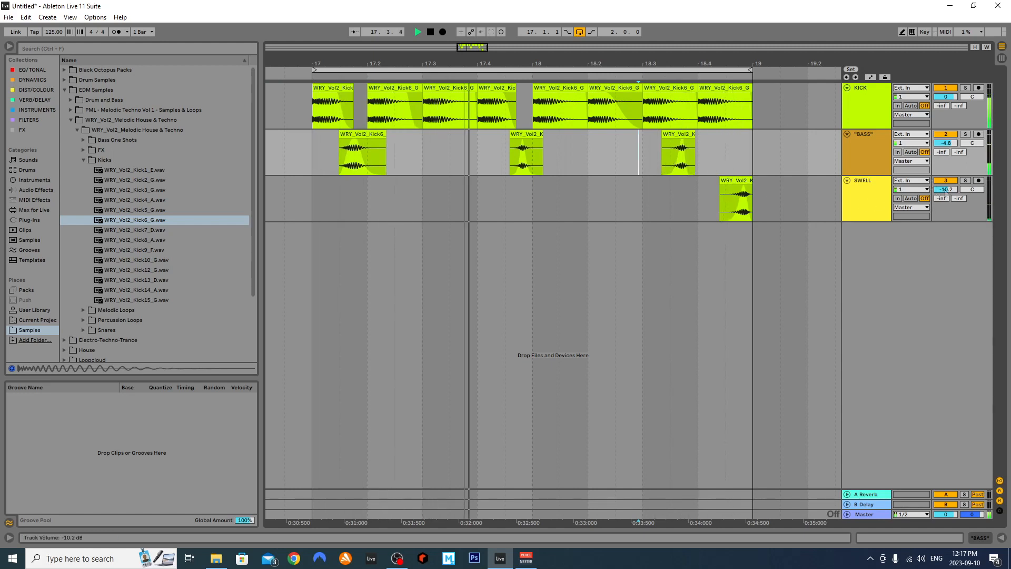
Lower the SWELL track volume to -12.1 dB
drag(947, 189, 950, 195)
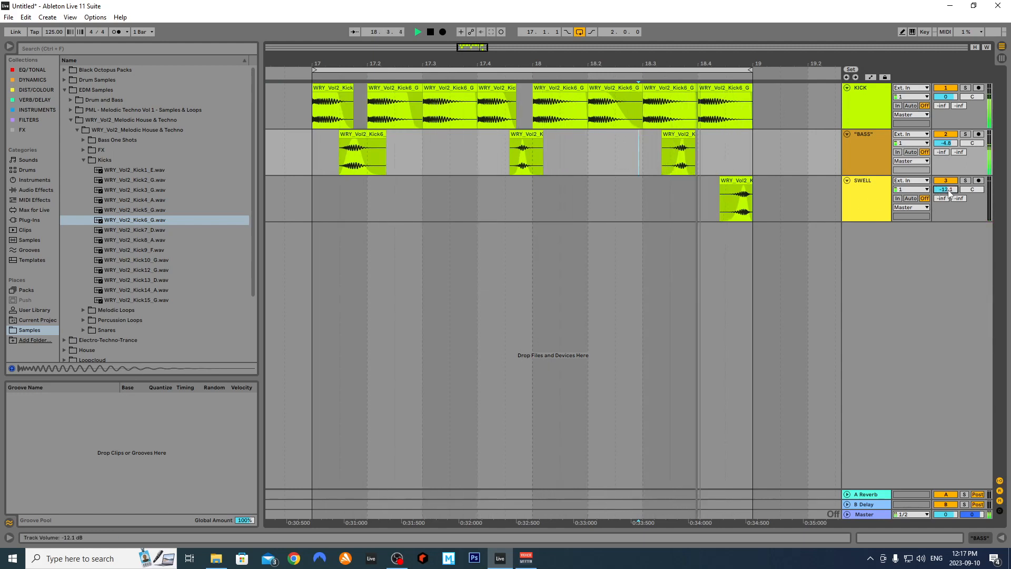
key(space)
click(867, 159)
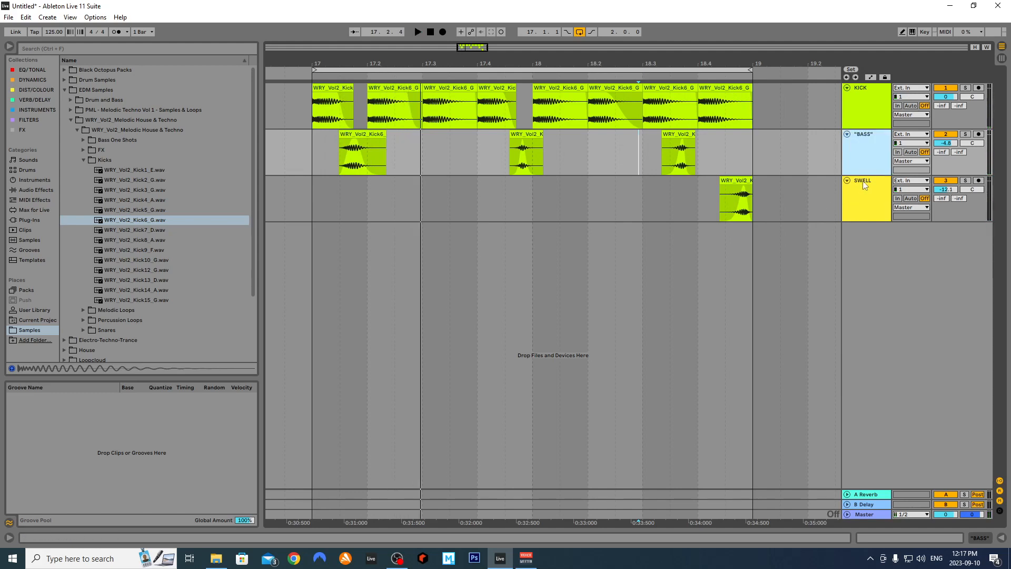
Insert a new audio track below KICK and list the reverb and delay effects
click(864, 115)
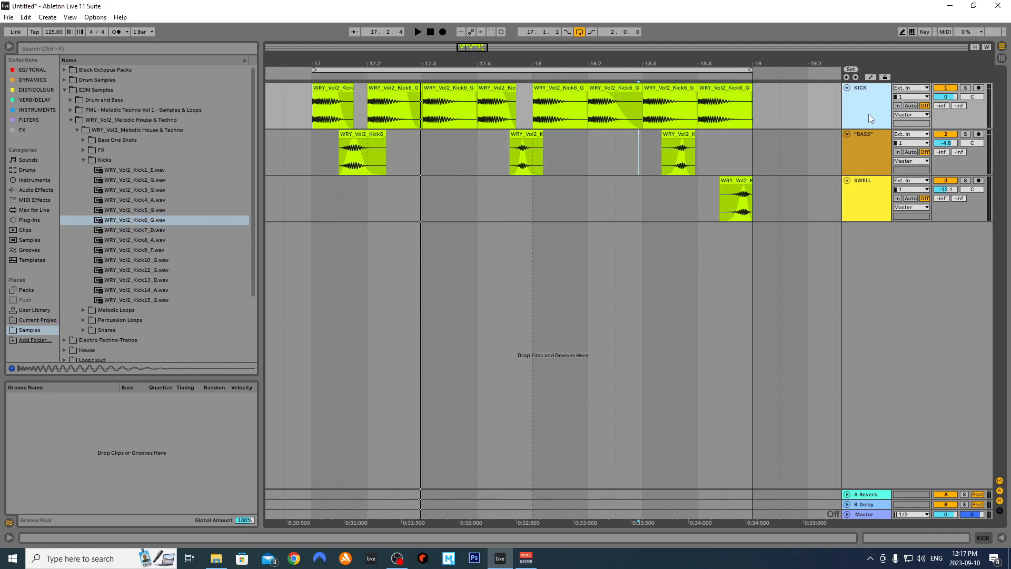
right_click(868, 114)
click(902, 191)
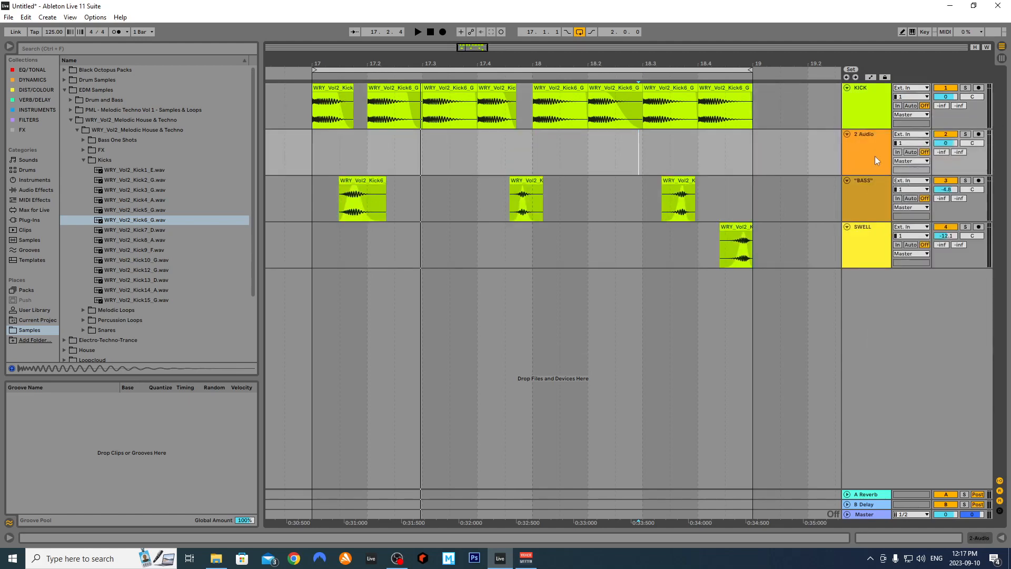
double_click(874, 156)
key(Left)
key(Left)
key(Left)
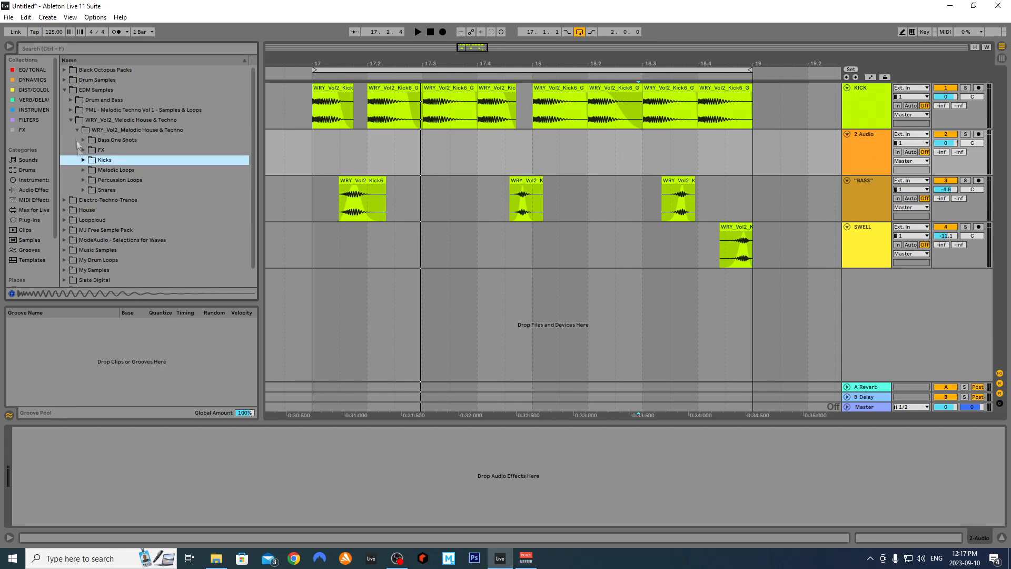
click(31, 100)
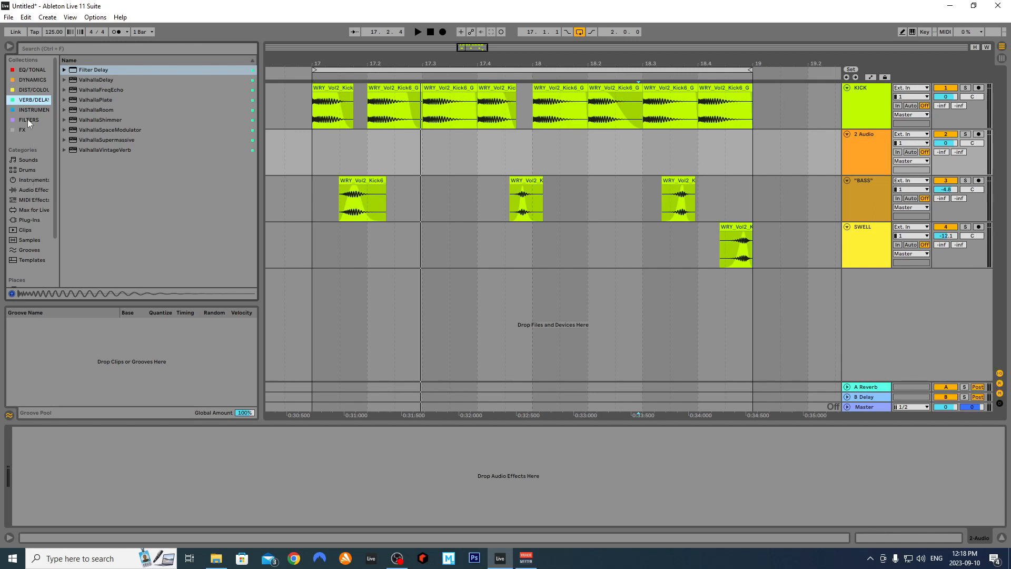
Drop a Reverb from Reverb & Resonance onto 2 Audio and set Dry/Wet to 100%
click(39, 189)
click(68, 132)
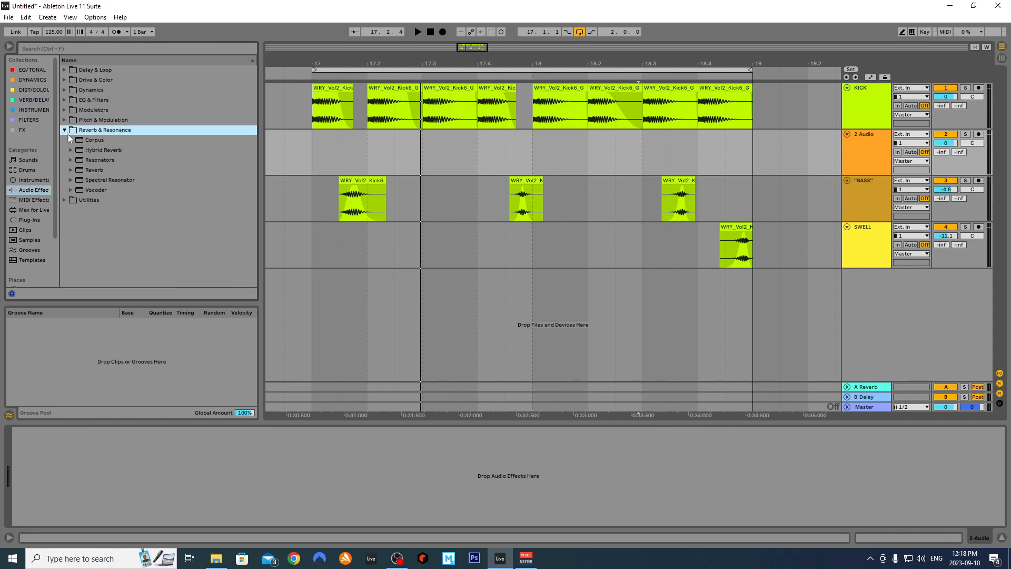
drag(94, 170, 147, 476)
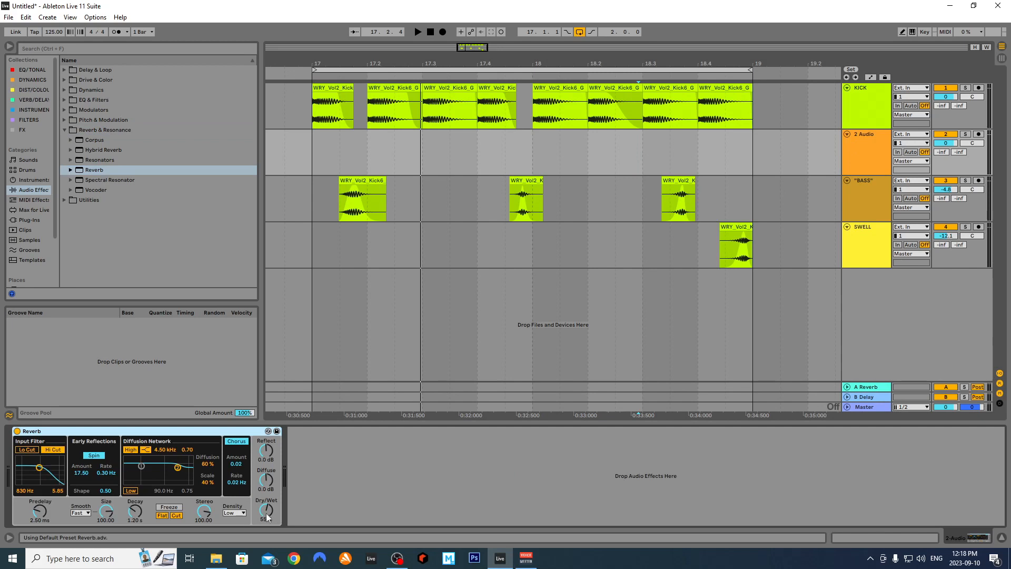
drag(266, 516, 279, 456)
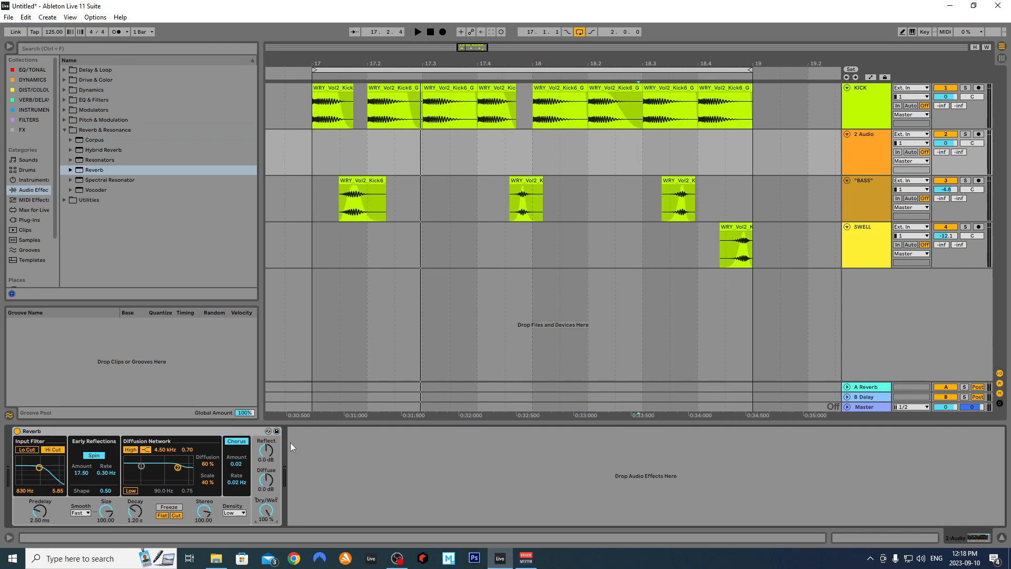
click(875, 167)
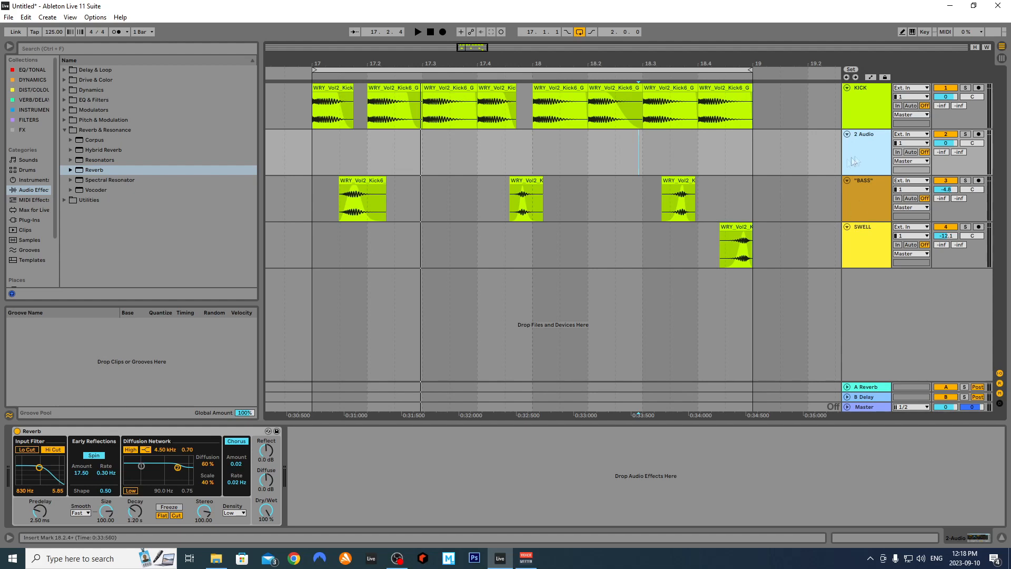
Set the 2 Audio input to Resampling, arm the track, and solo KICK
click(919, 142)
click(919, 141)
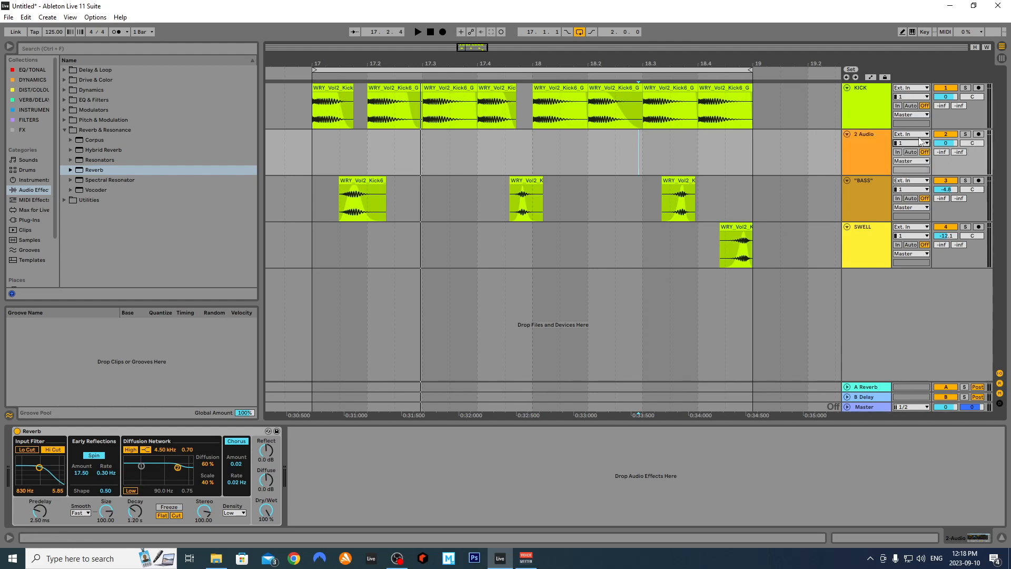
click(919, 135)
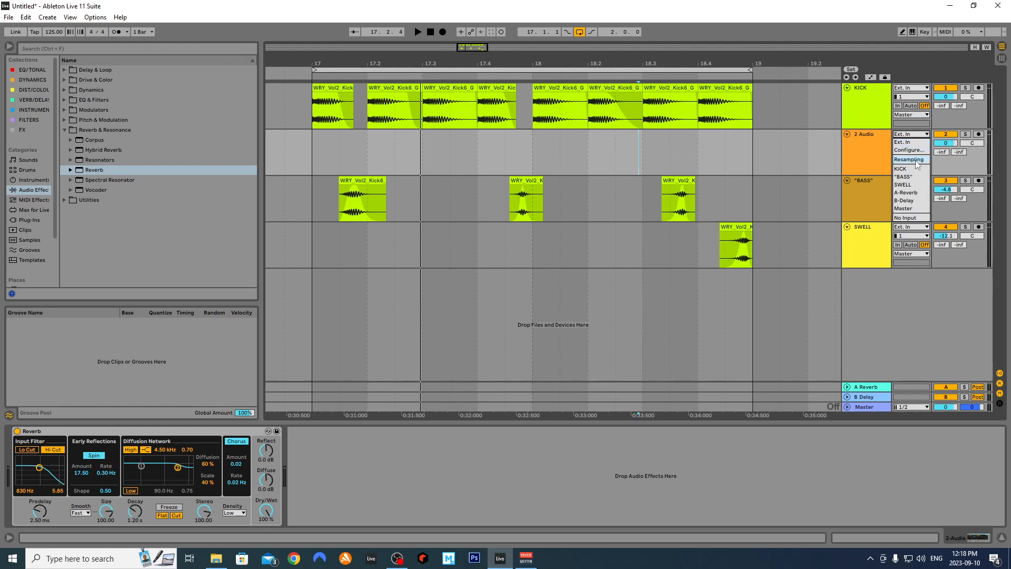
click(917, 160)
click(978, 134)
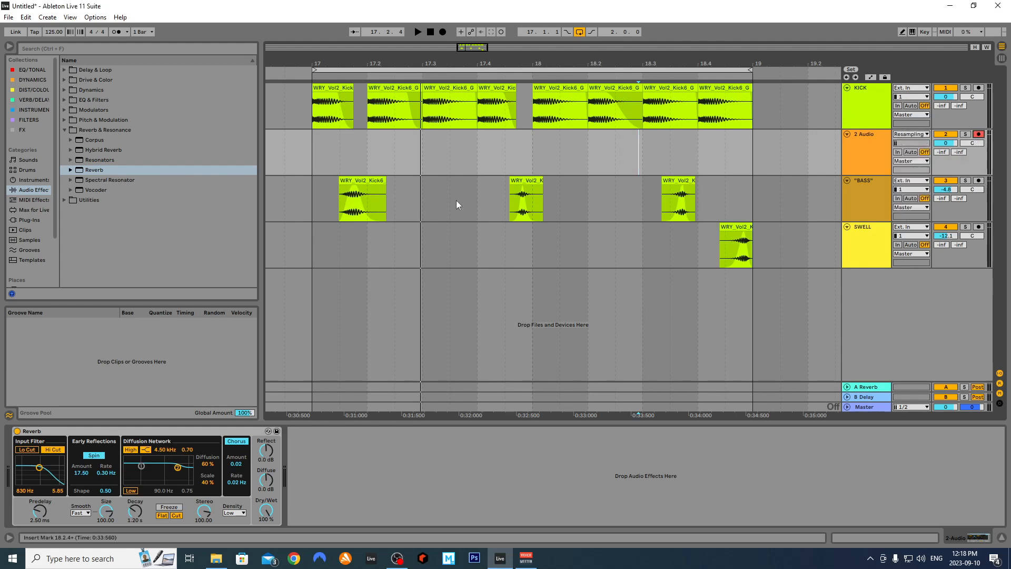
click(966, 88)
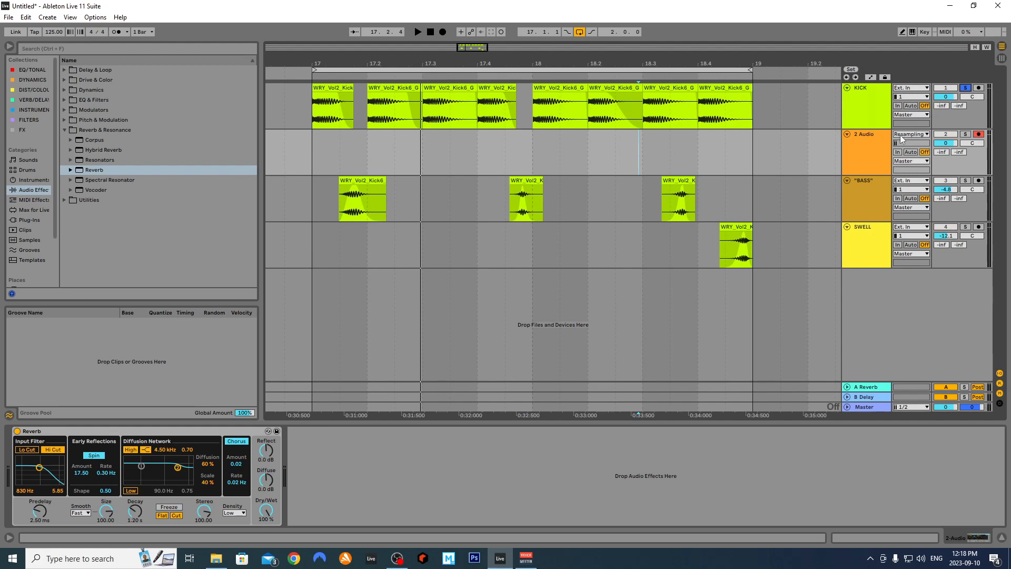
right_click(306, 148)
Set 2 Audio monitoring to Auto and solo it alongside KICK
key(Escape)
key(space)
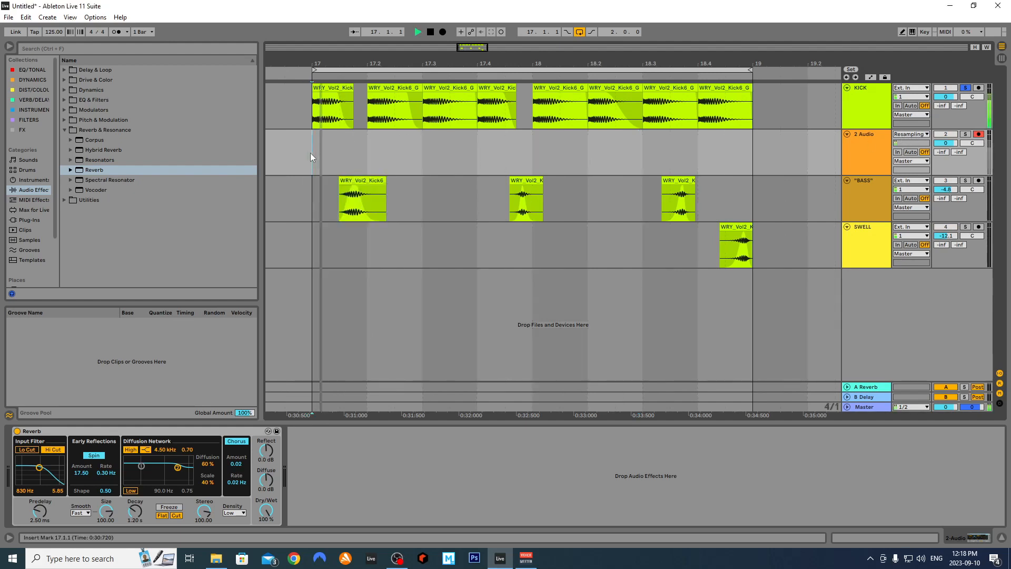
click(909, 152)
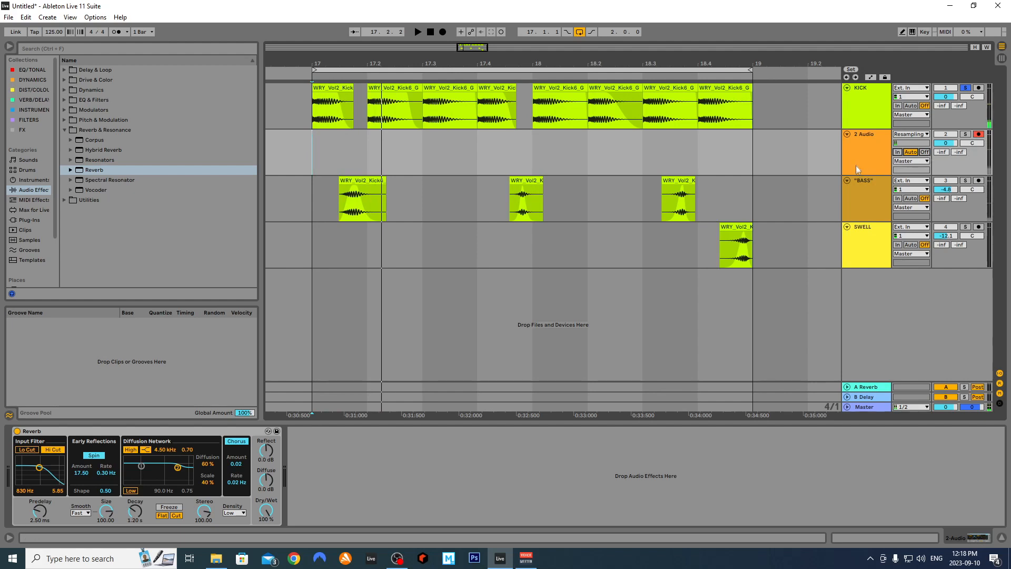
ctrl+click(965, 135)
key(space)
key(space)
key(space)
key(space)
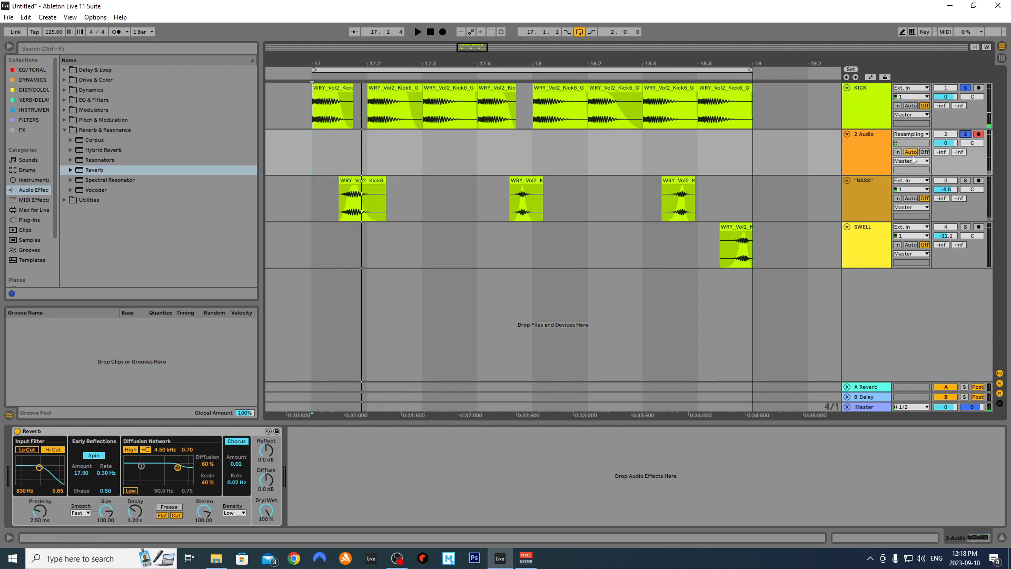
Record the resampled KICK onto 2 Audio from bar 17 with count-in, then disarm it
click(314, 152)
click(443, 31)
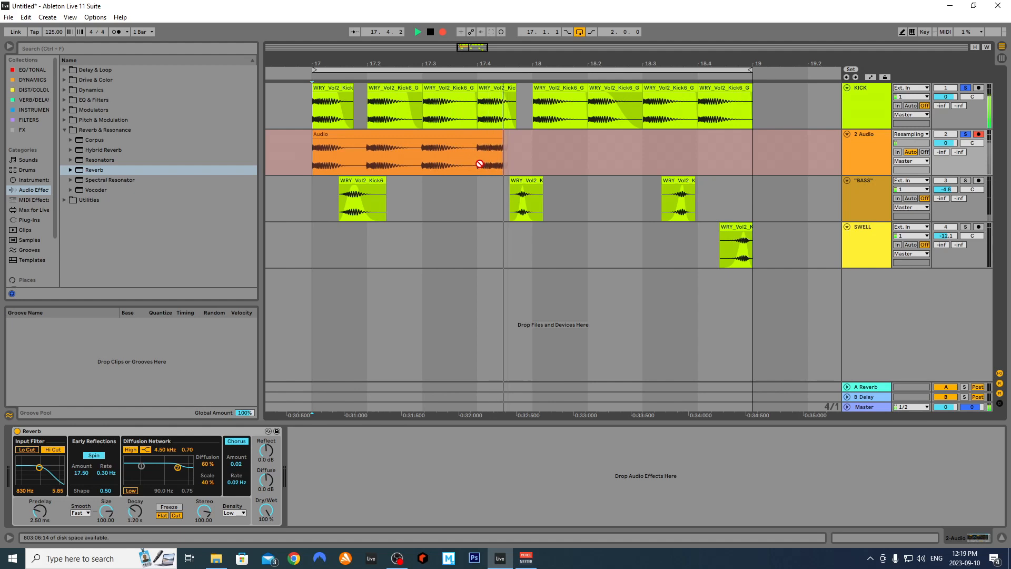
key(space)
click(979, 88)
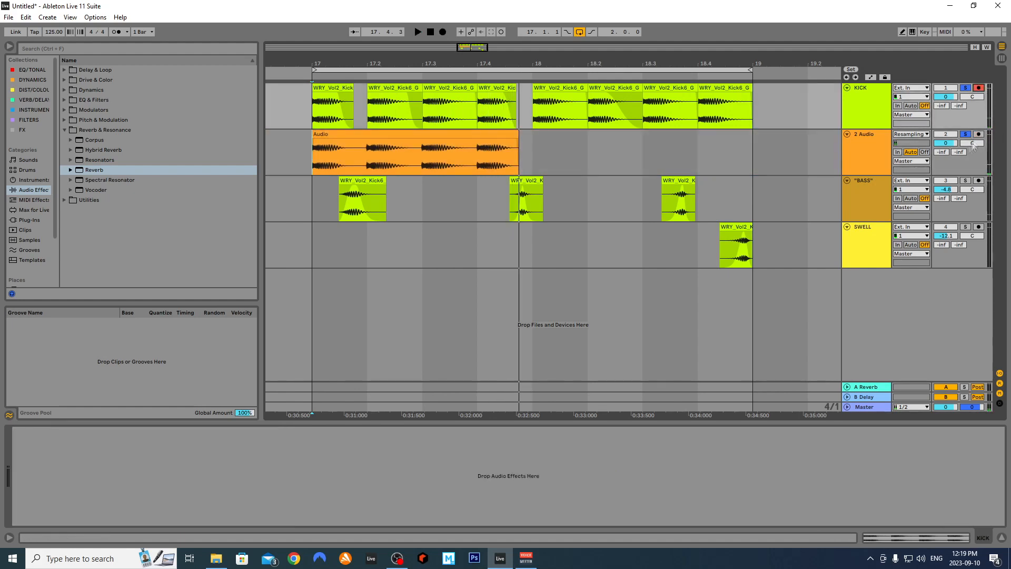
click(979, 134)
click(980, 135)
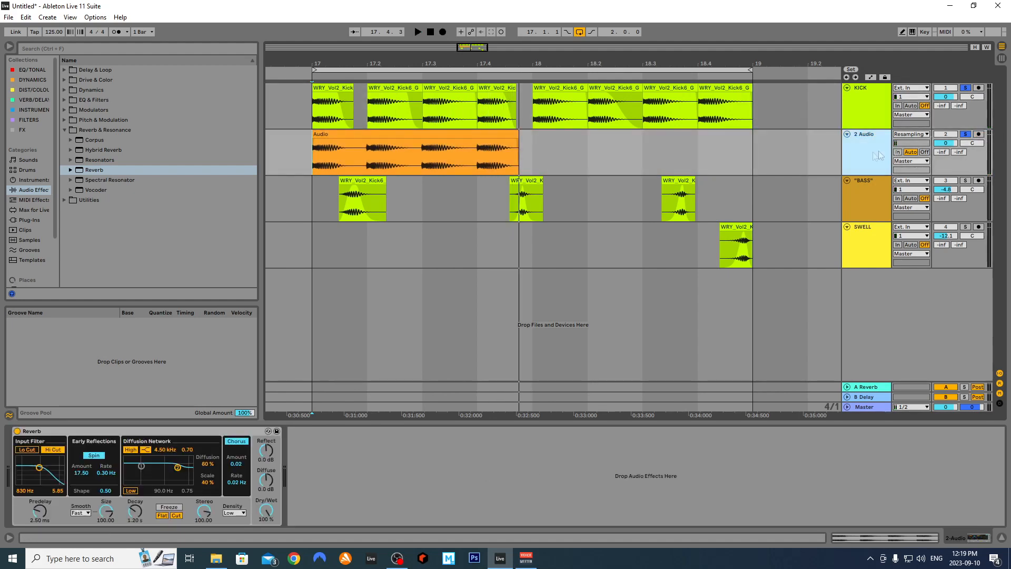
Clear the solos and play back from bar 17 with 2 Audio soloed
click(964, 134)
key(space)
click(965, 134)
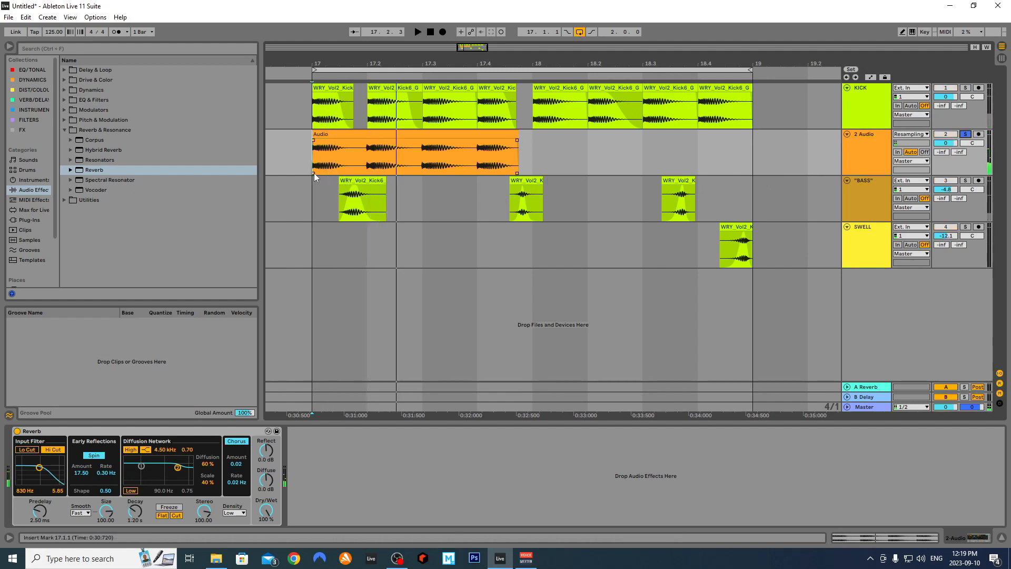
scroll(314, 173, up, 3)
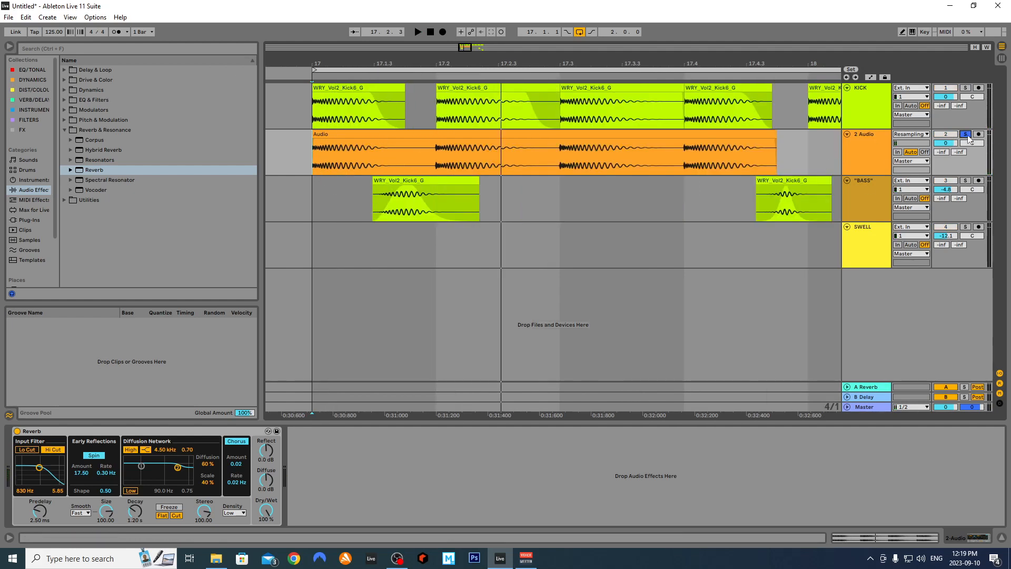
Split the Audio clip at 17.1.4, delete the right part, and move the rest to 17.2.4
right_click(542, 205)
click(427, 158)
key(ctrl+e)
click(483, 134)
key(Delete)
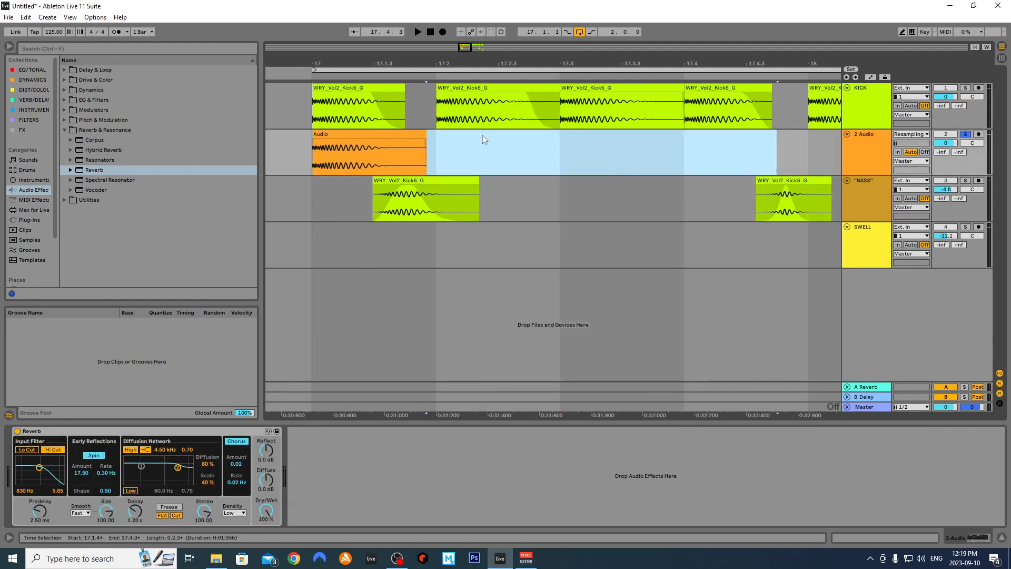
click(341, 144)
drag(333, 139, 560, 147)
click(966, 134)
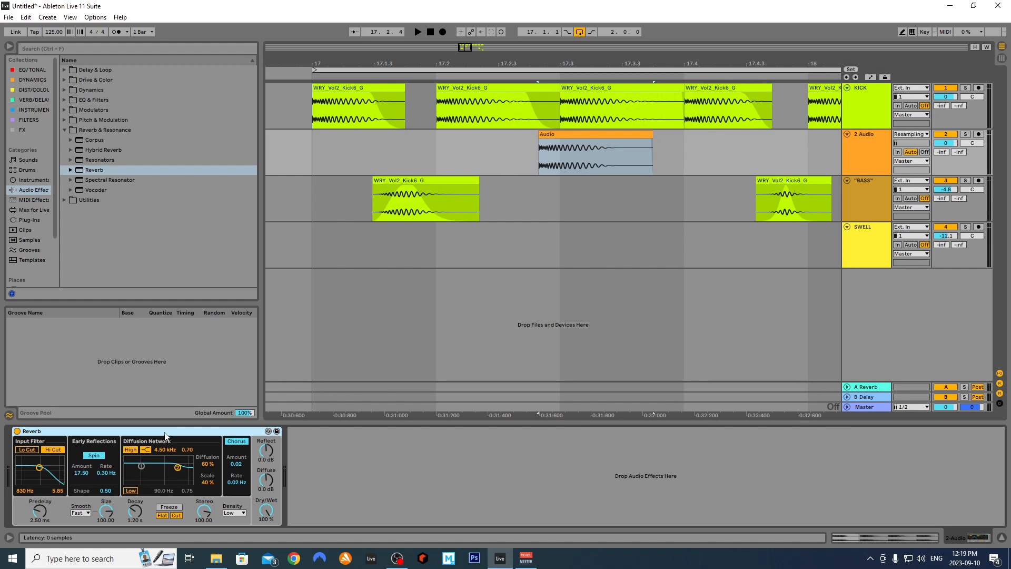
Lengthen the Reverb decay to 6.83 s and audition 2 Audio soloed
click(528, 157)
drag(135, 510, 135, 490)
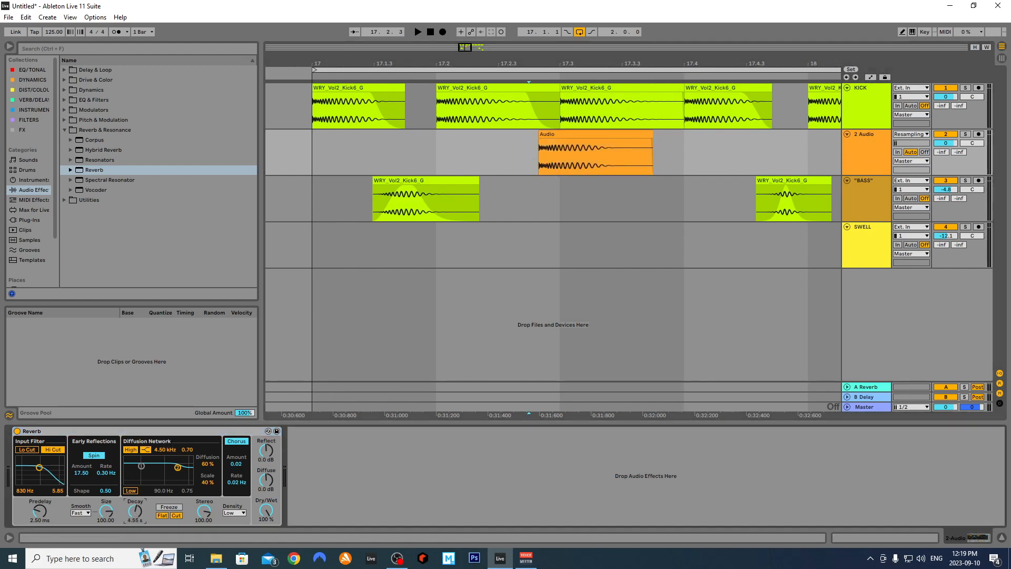
key(space)
key(space)
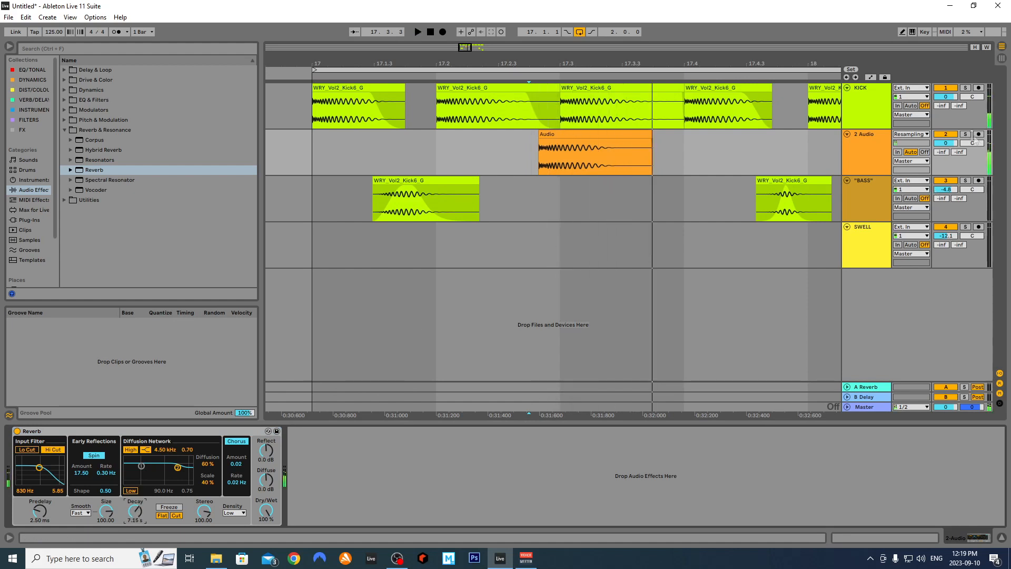
click(962, 124)
click(965, 135)
click(867, 150)
key(space)
key(space)
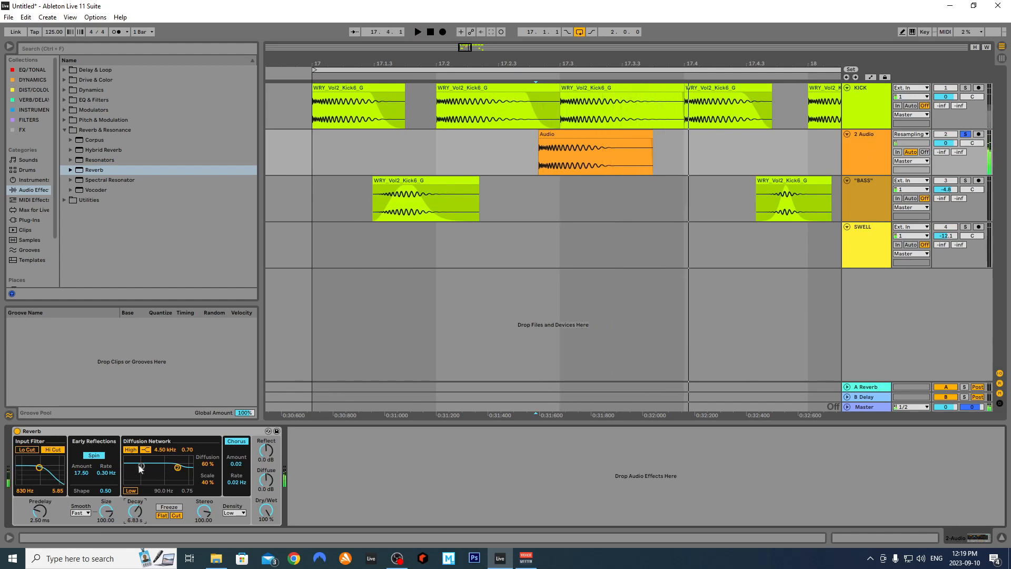
Lower the Reverb's diffusion shelf frequency to 200 Hz
drag(178, 467, 157, 476)
key(space)
key(space)
key(space)
key(space)
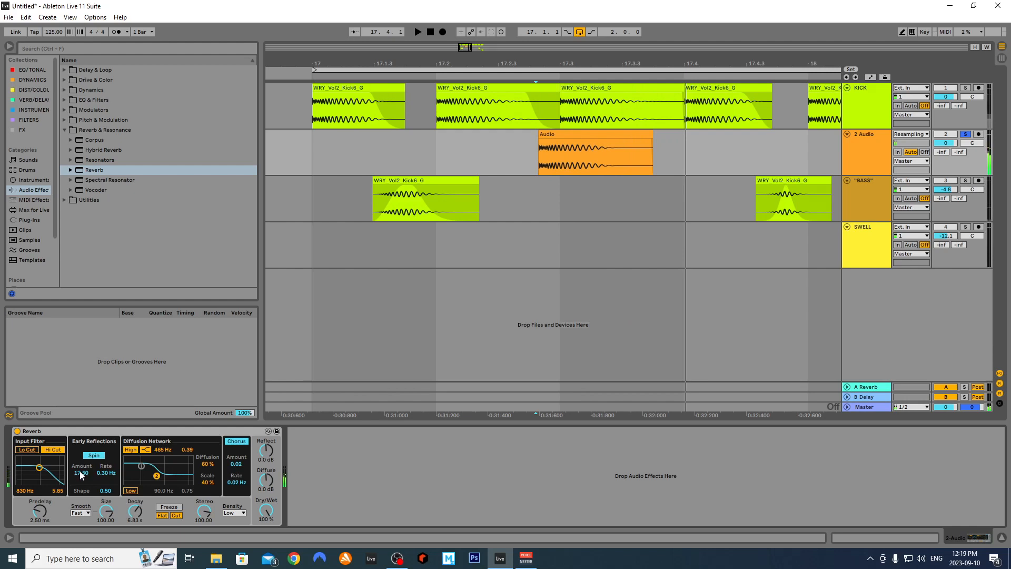
drag(156, 475, 149, 477)
key(space)
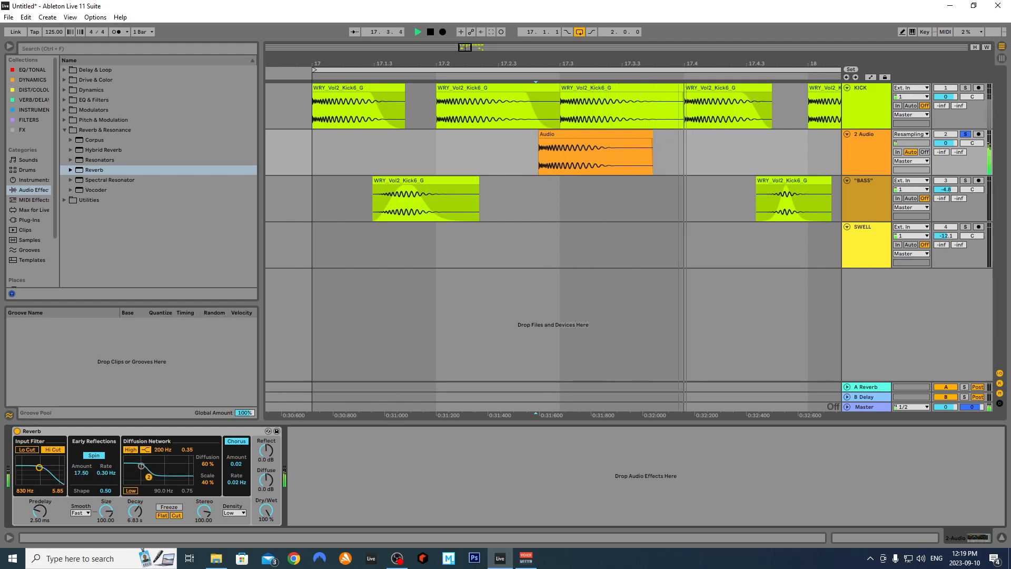
Set the input filter cutoff to 206 Hz and compare the reverb with chorus off and on
key(space)
key(space)
mouse_move(34, 467)
mouse_down()
mouse_move(23, 469)
mouse_move(29, 481)
mouse_up()
key(space)
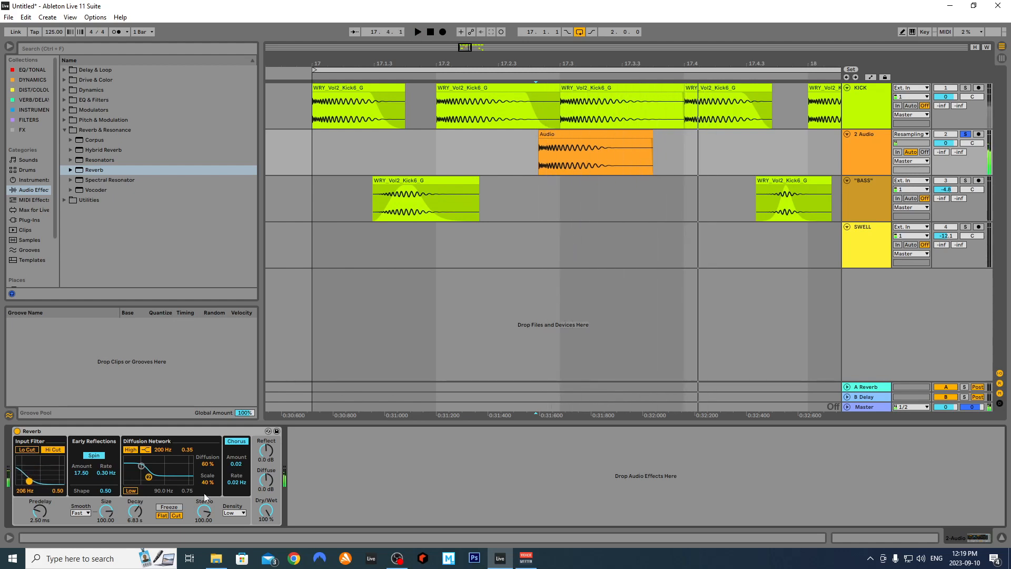
click(238, 442)
key(space)
key(space)
click(238, 442)
key(space)
key(space)
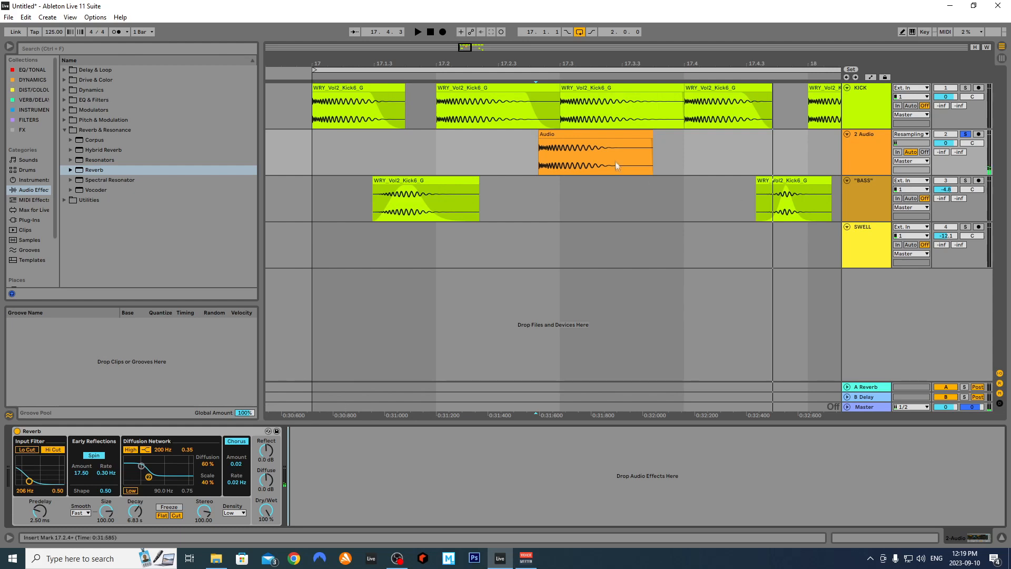
Freeze and flatten the 2 Audio track so its reverb is printed into audio clips
click(545, 147)
right_click(576, 141)
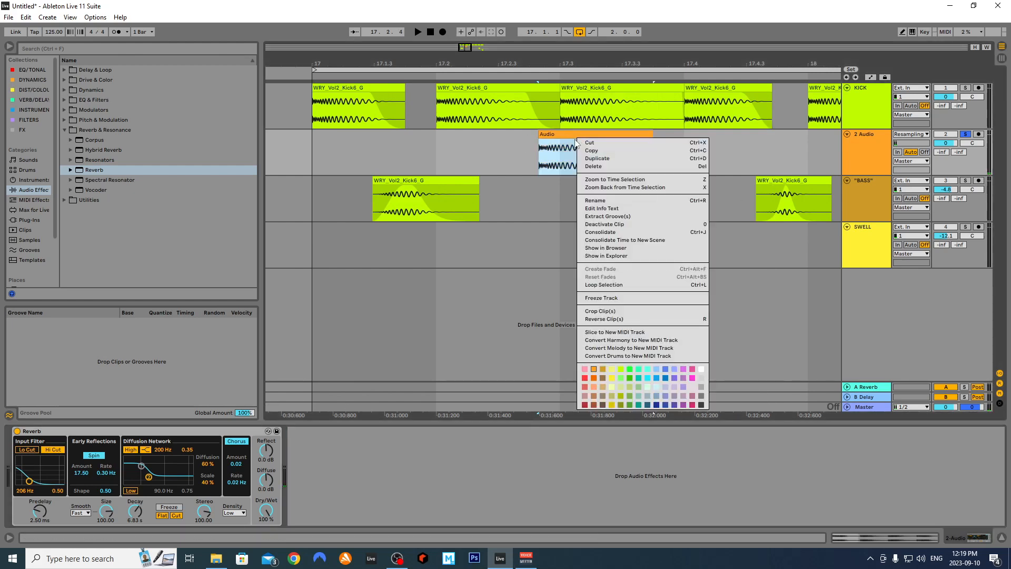
click(607, 299)
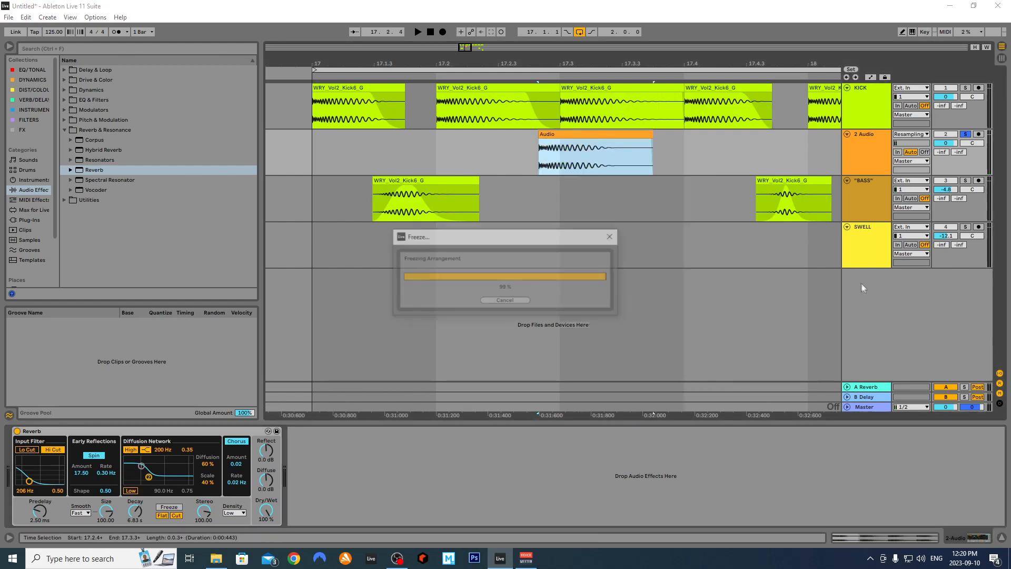
right_click(584, 133)
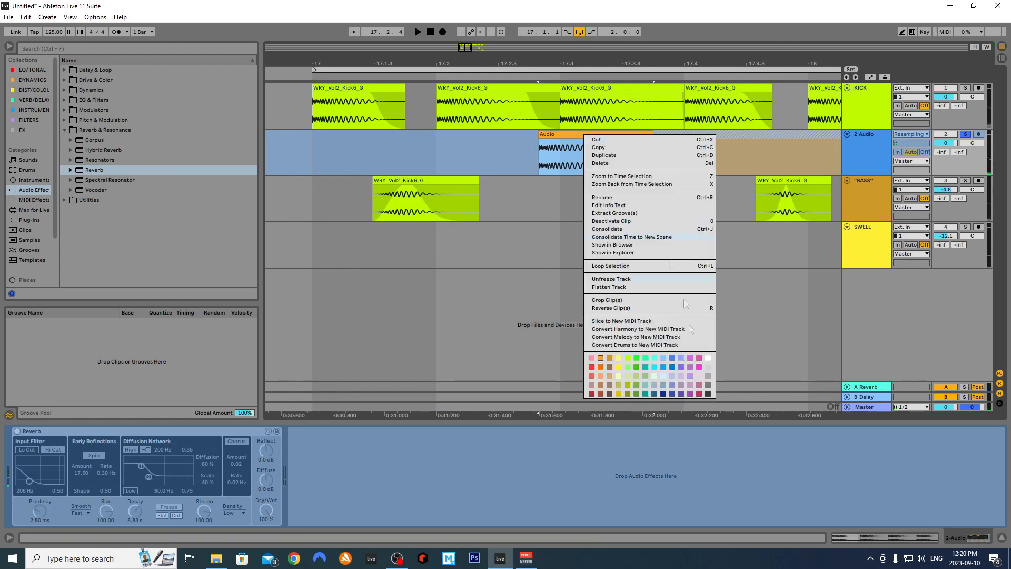
click(626, 286)
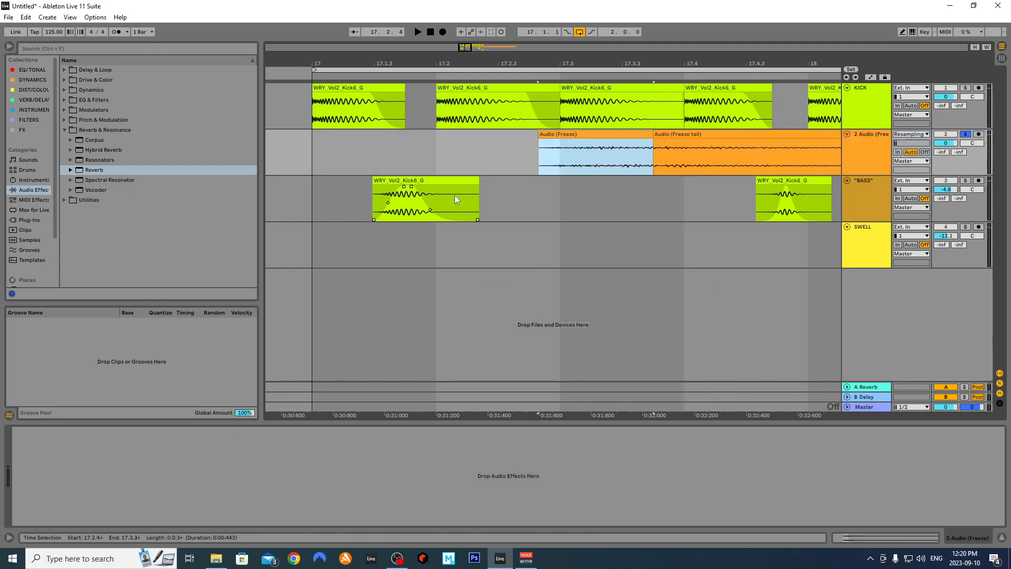
Consolidate the frozen clip and its freeze tail into one clip reaching bar 19
click(679, 134)
shift+click(642, 135)
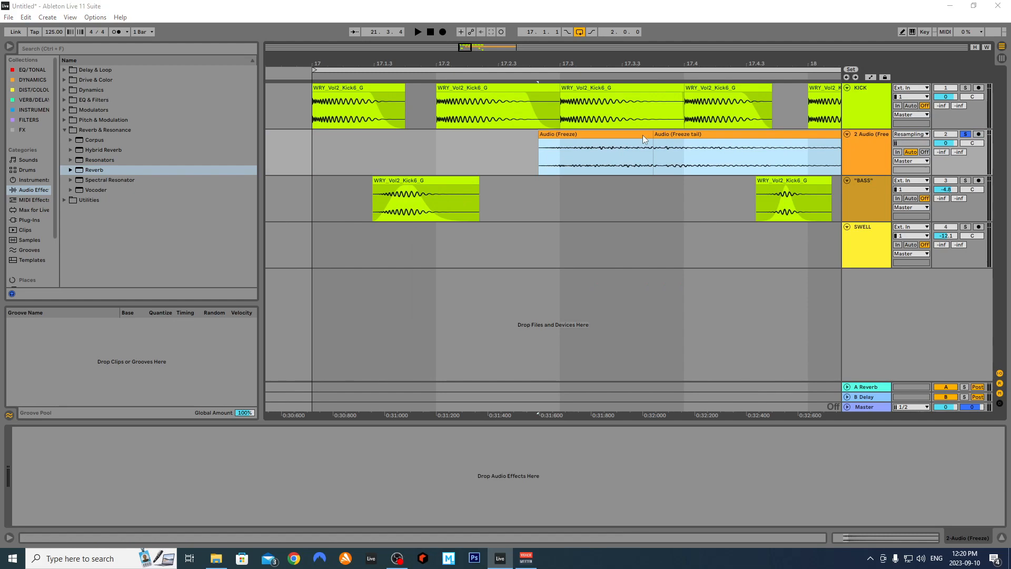
key(ctrl+j)
scroll(643, 134, down, 3)
drag(467, 47, 475, 47)
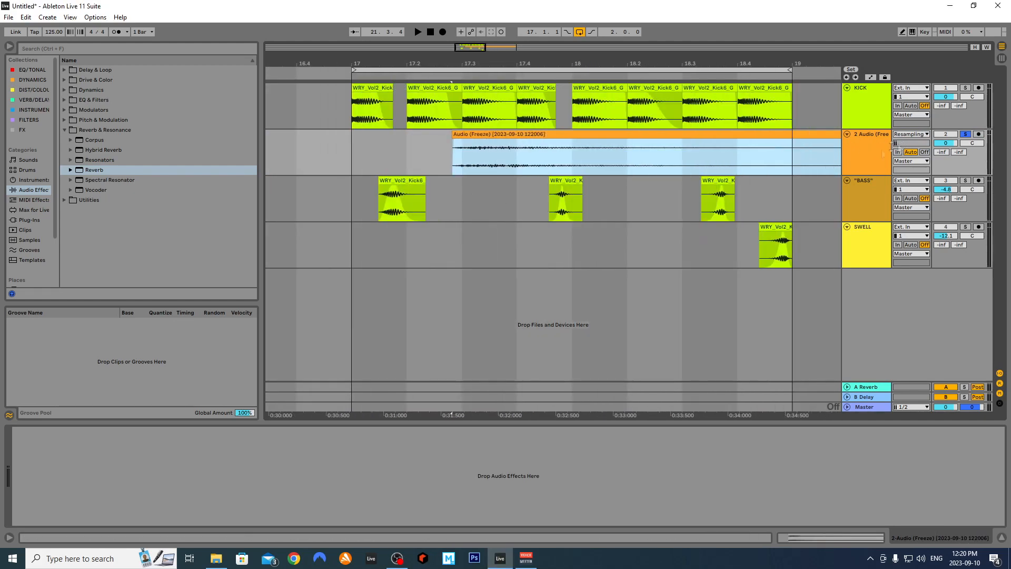
Add a Utility from Dynamics to track 2 and switch it to Mono
click(29, 79)
drag(85, 89, 124, 478)
click(30, 499)
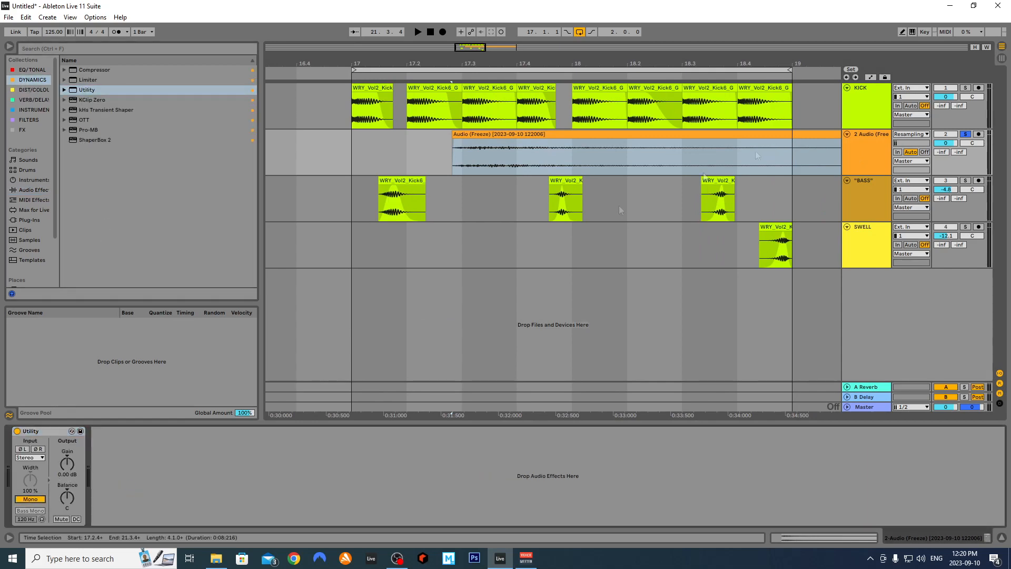
Trim the consolidated freeze clip so it spans only 17.2.4–17.3.3
scroll(718, 167, down, 2)
right_click(657, 172)
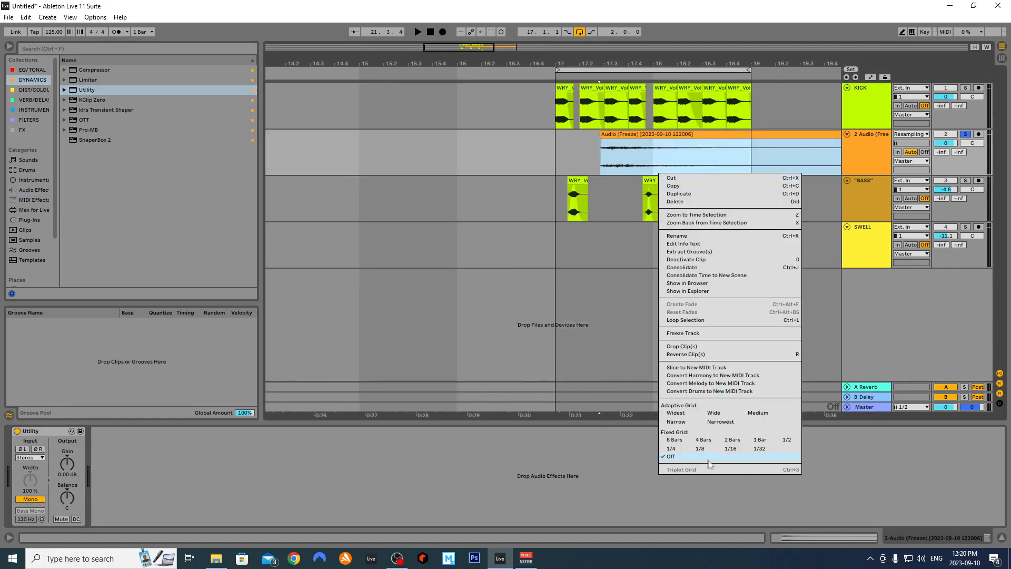
click(679, 300)
scroll(678, 298, down, 3)
drag(831, 158, 652, 158)
scroll(653, 166, up, 5)
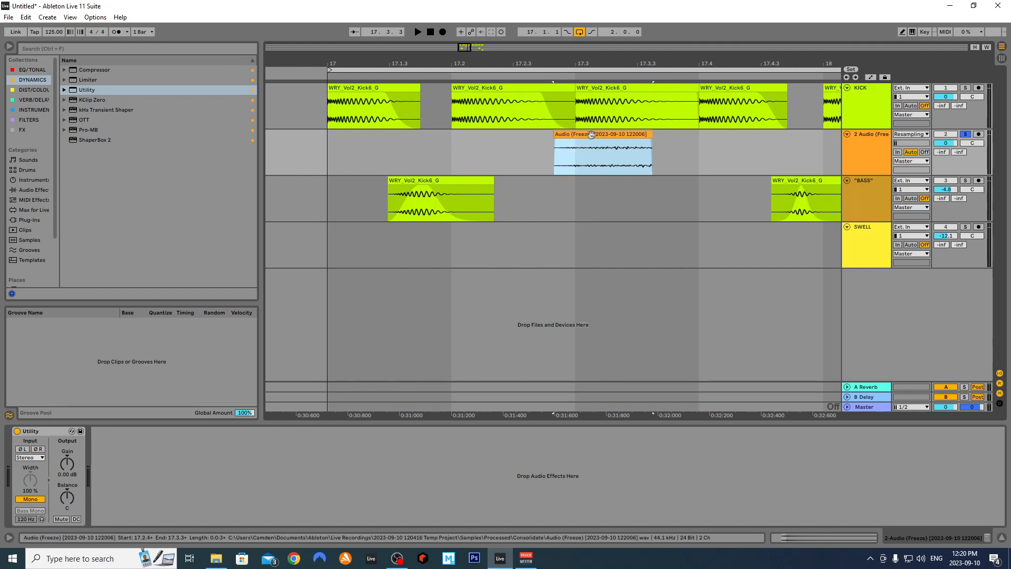
Unsolo track 2 and move the freeze slice earlier to 17.2.3, auditioning from bar 17
click(967, 134)
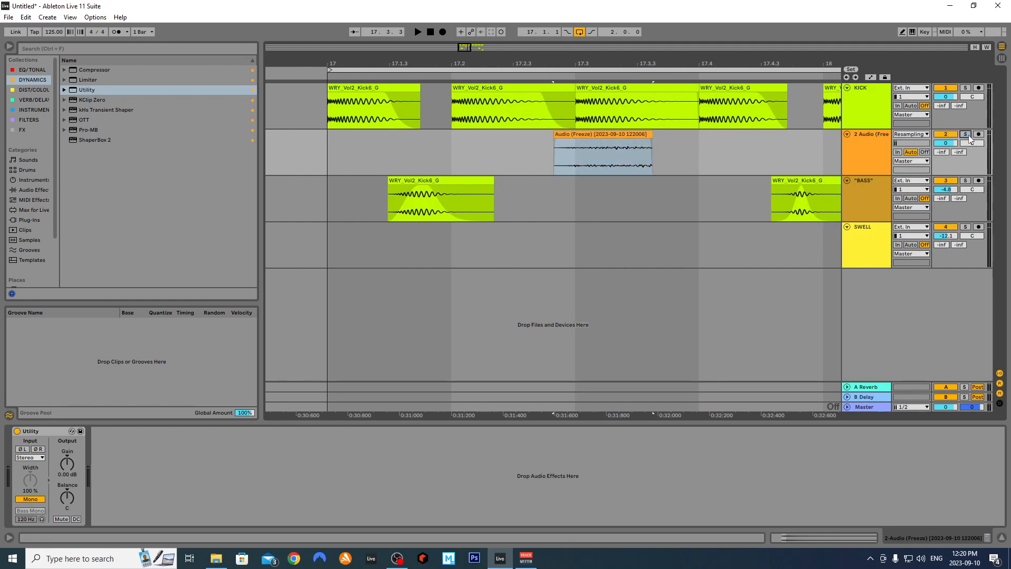
click(333, 150)
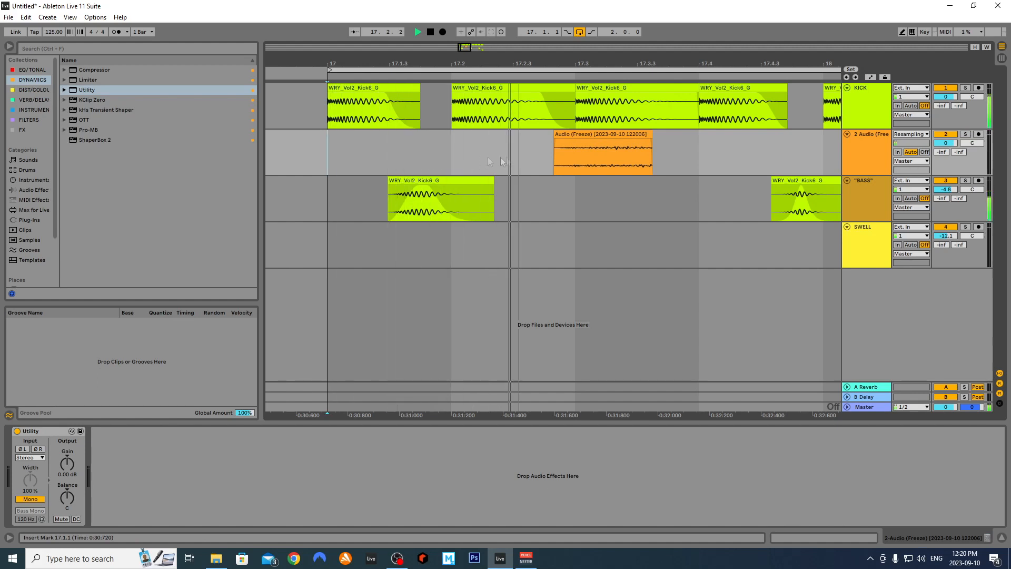
drag(595, 144, 575, 140)
click(463, 160)
key(space)
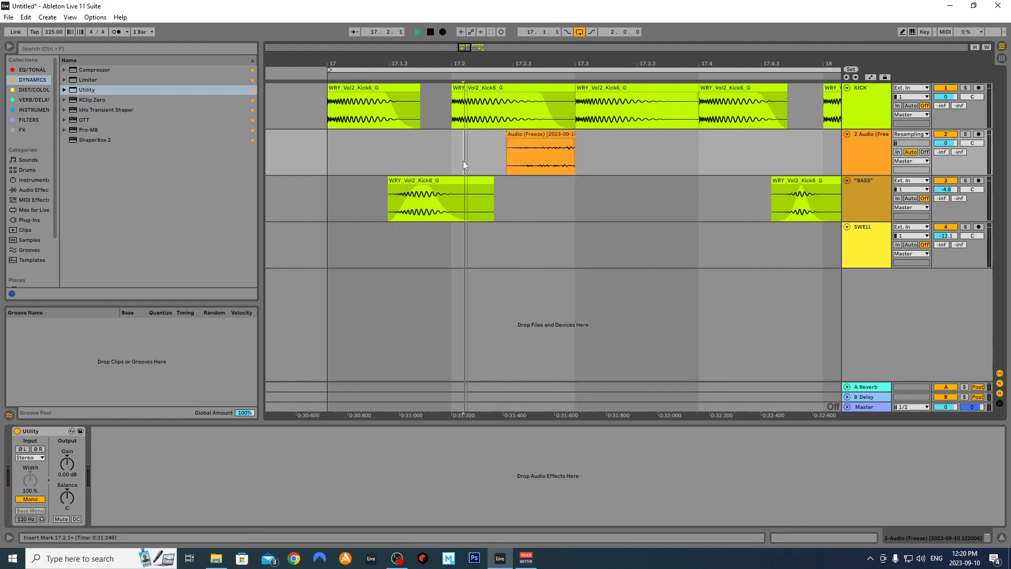
Fade the slice in and out, place a copy at about 17.3.3, and load a Saturator
drag(509, 141, 658, 147)
key(space)
key(space)
key(space)
key(space)
key(space)
key(space)
key(space)
click(475, 154)
key(space)
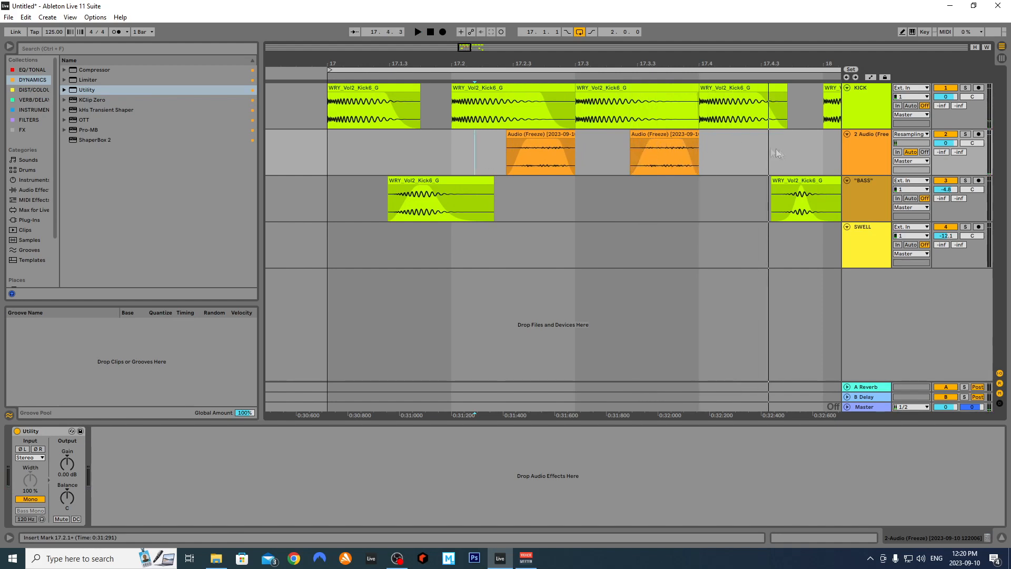
click(24, 88)
drag(84, 79, 177, 472)
Enable Soft Clip on the Saturator with Drive 17.1 dB and Output -19.8 dB
click(194, 459)
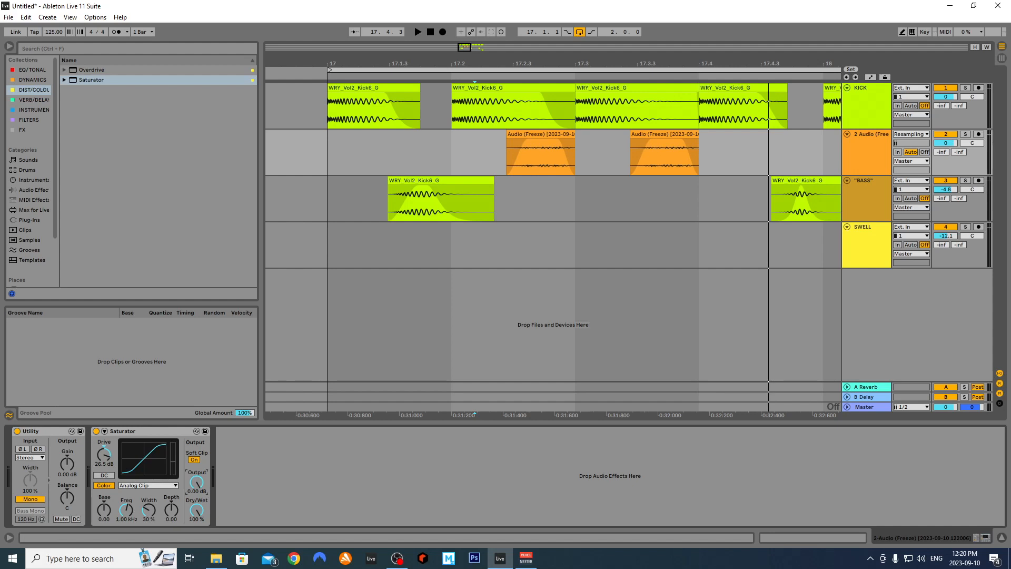
key(space)
key(space)
key(space)
drag(197, 480, 196, 504)
drag(104, 454, 104, 469)
click(507, 155)
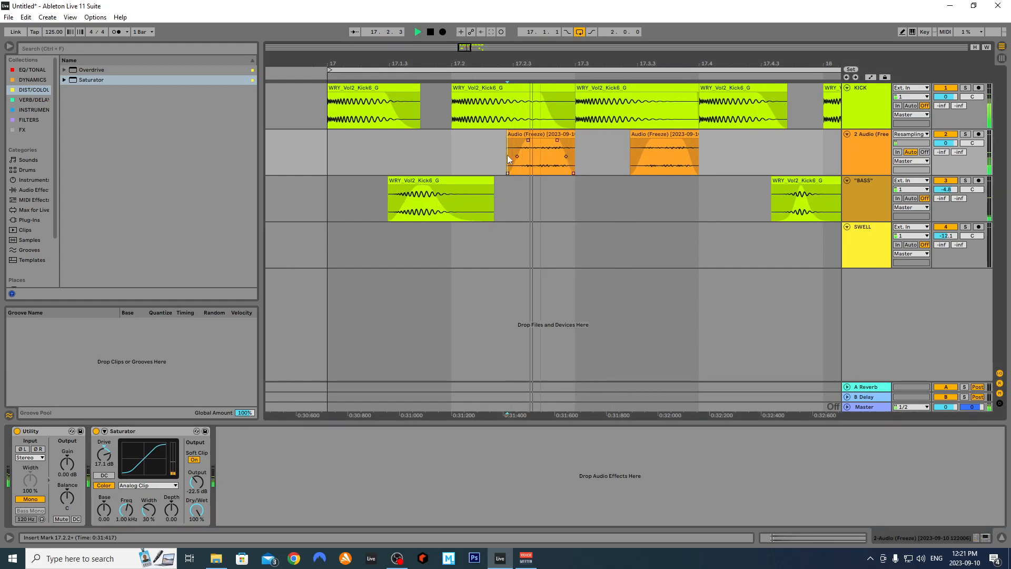
drag(190, 486, 190, 480)
key(space)
key(space)
key(space)
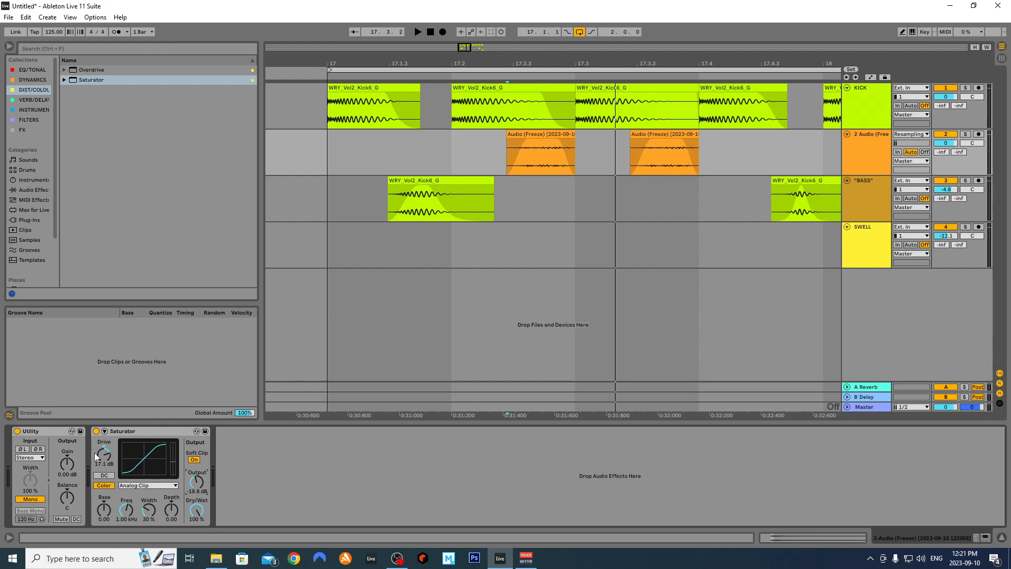
Add an EQ Eight after the Saturator and pull band 3 down for a deep low-mid cut
click(857, 160)
click(497, 155)
key(space)
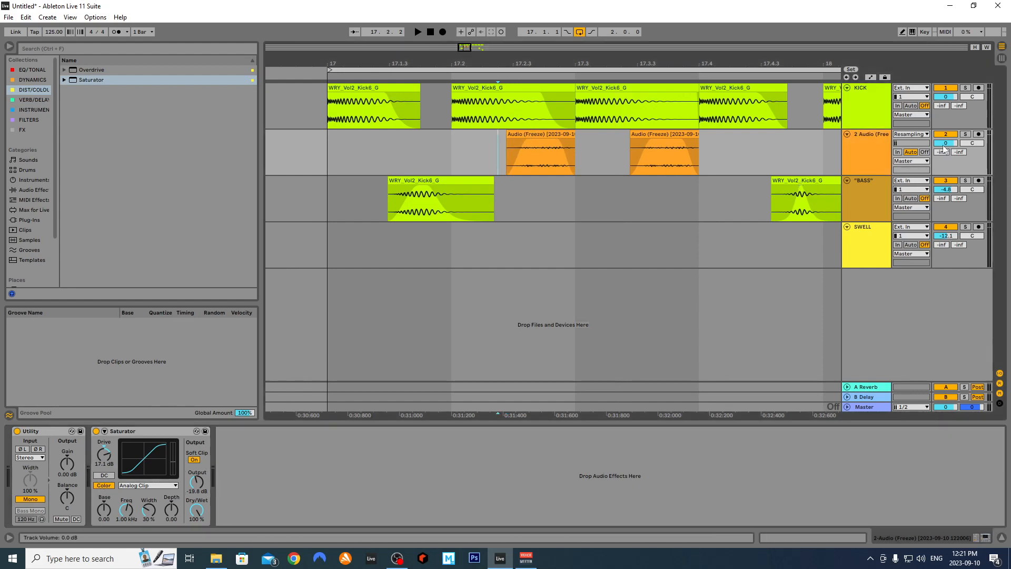
key(space)
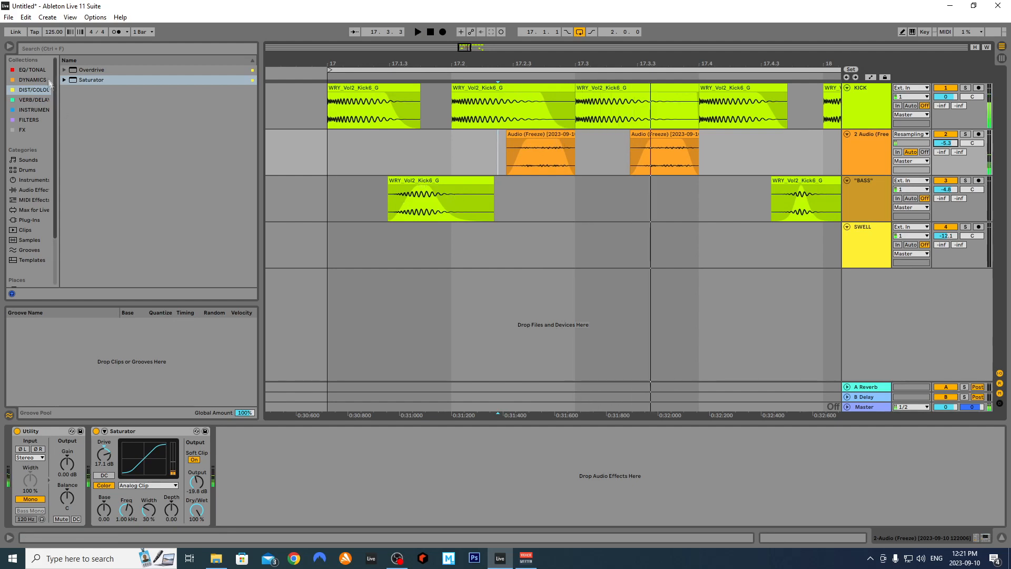
click(36, 72)
drag(95, 73, 296, 472)
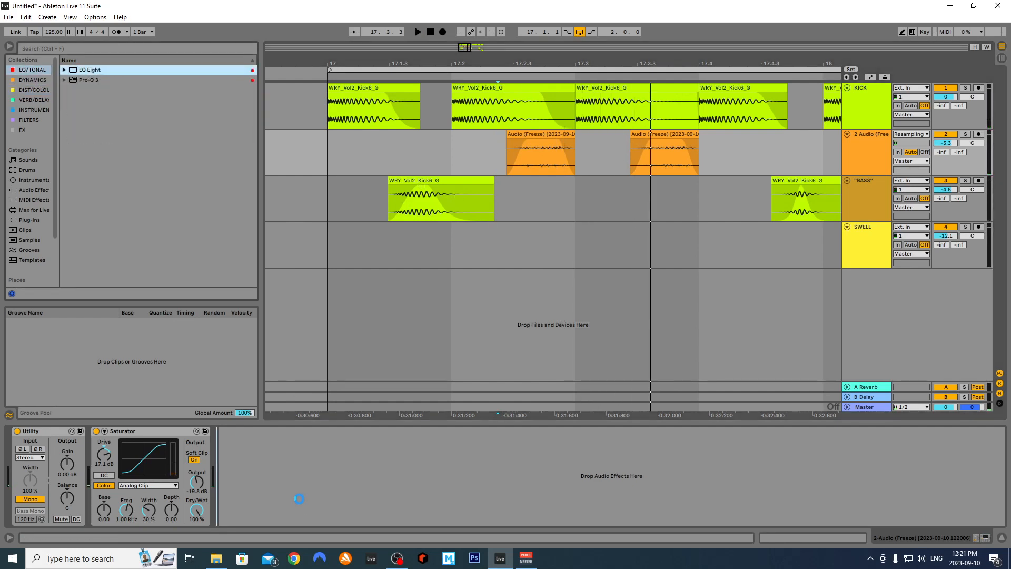
key(space)
key(space)
key(space)
drag(361, 472, 324, 499)
key(space)
Enable EQ band 8 as a low-pass rolling off the highs around 183 Hz
click(425, 520)
drag(429, 480, 325, 480)
key(space)
key(space)
key(space)
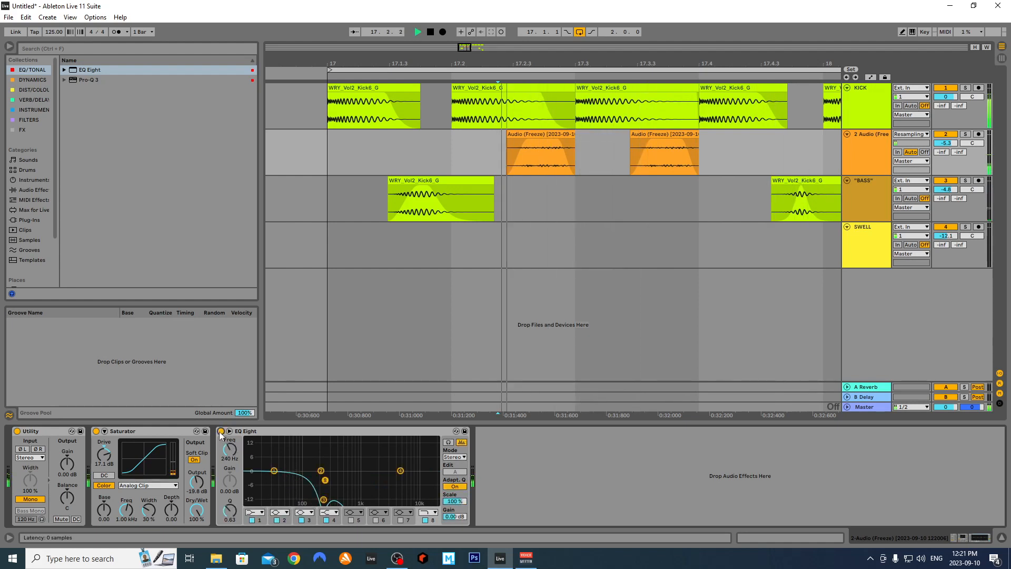
key(space)
Set EQ band 1 to Low Cut at about 82.5 Hz with Q 2.20
click(259, 513)
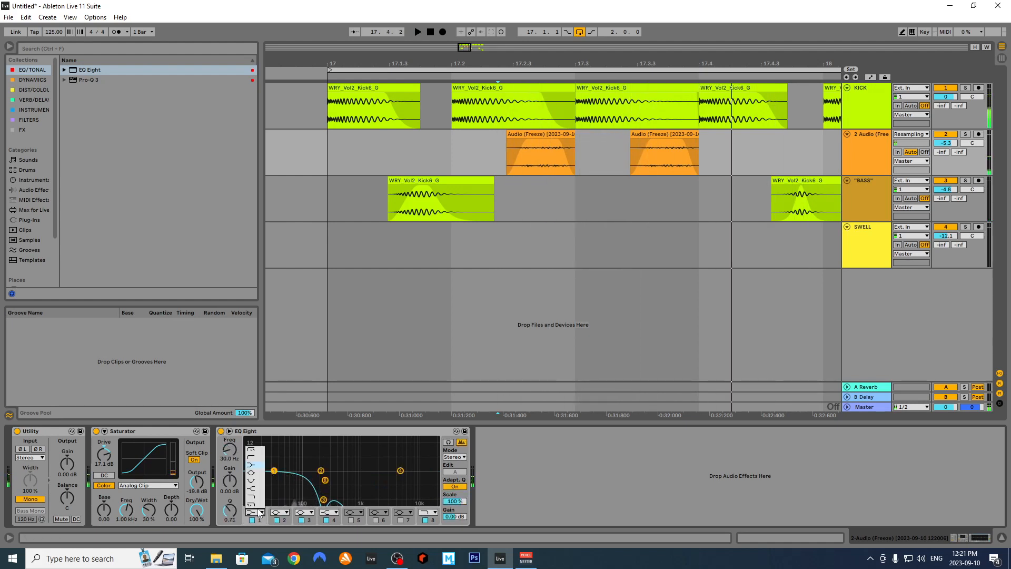
click(256, 458)
key(space)
drag(274, 476, 299, 464)
key(space)
key(space)
key(space)
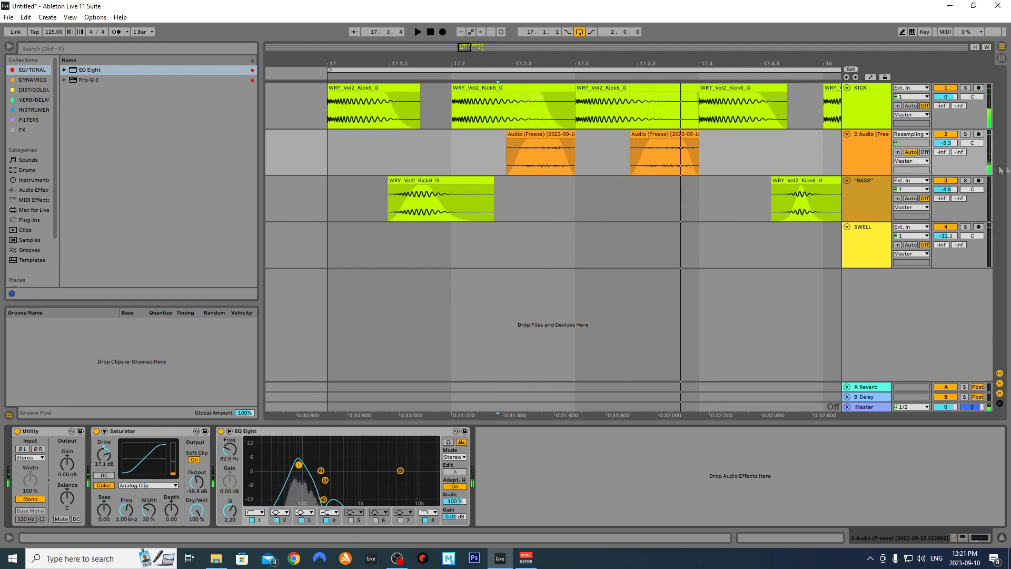
click(327, 152)
key(space)
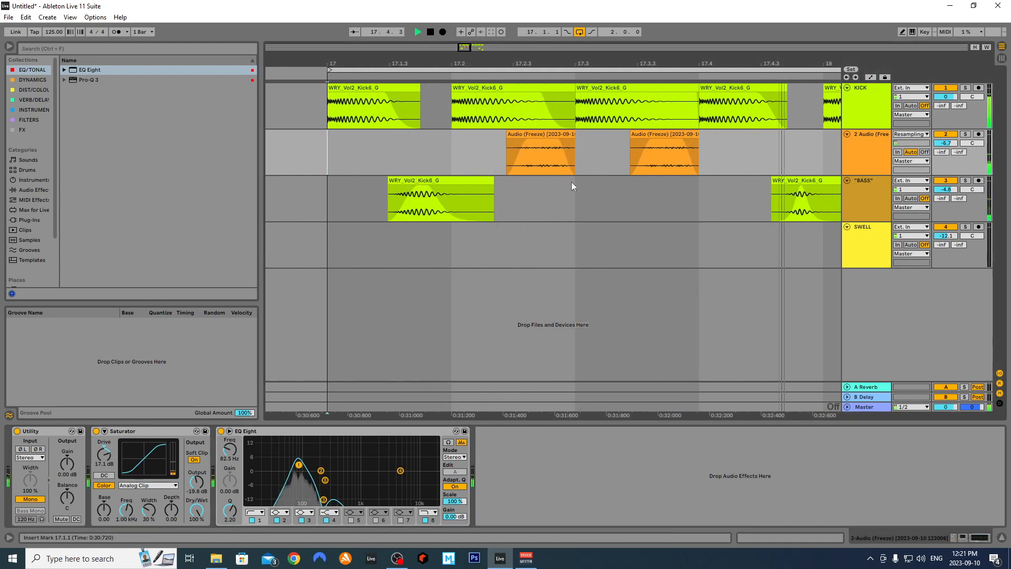
Drag the second Audio (Freeze) slice later so it starts near 18.2.2
scroll(579, 181, down, 3)
scroll(592, 181, down, 3)
scroll(625, 153, up, 3)
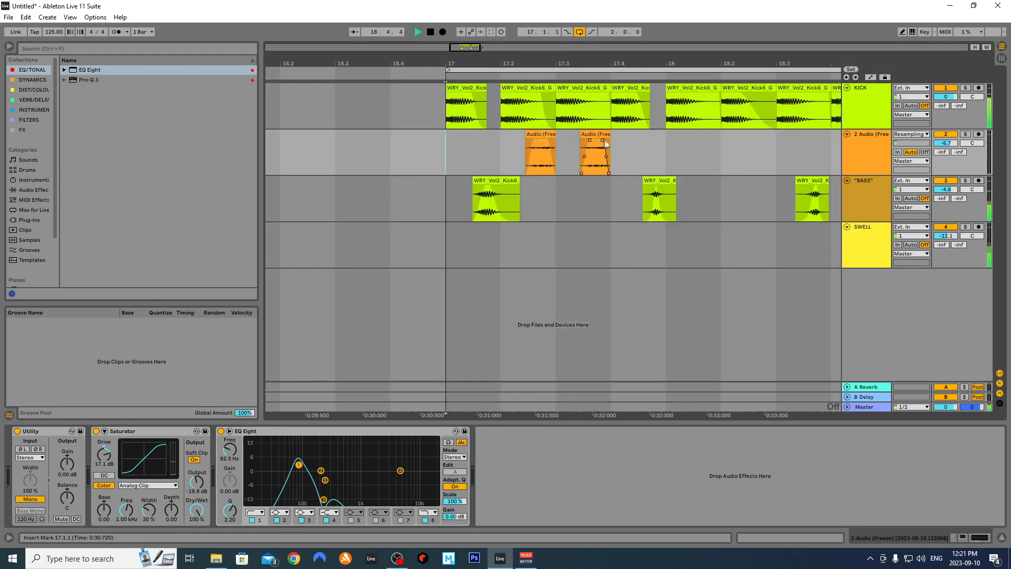
drag(609, 144, 757, 144)
scroll(756, 147, up, 3)
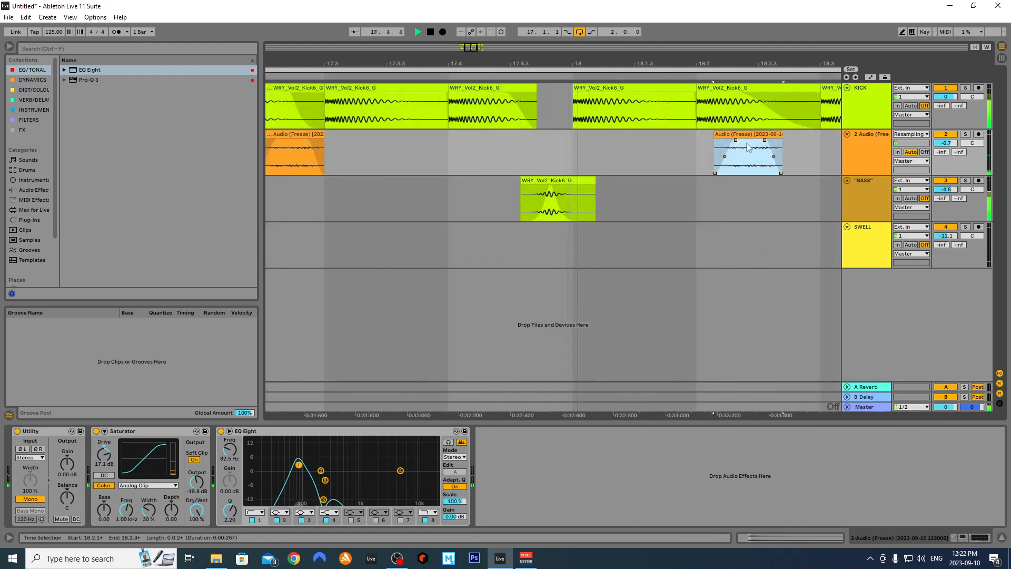
drag(751, 136, 748, 159)
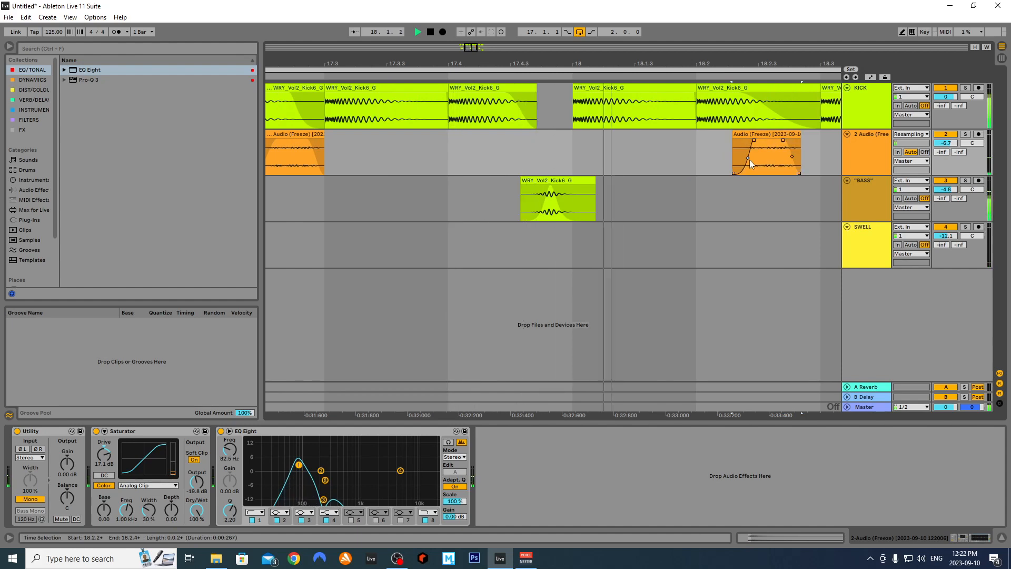
click(768, 137)
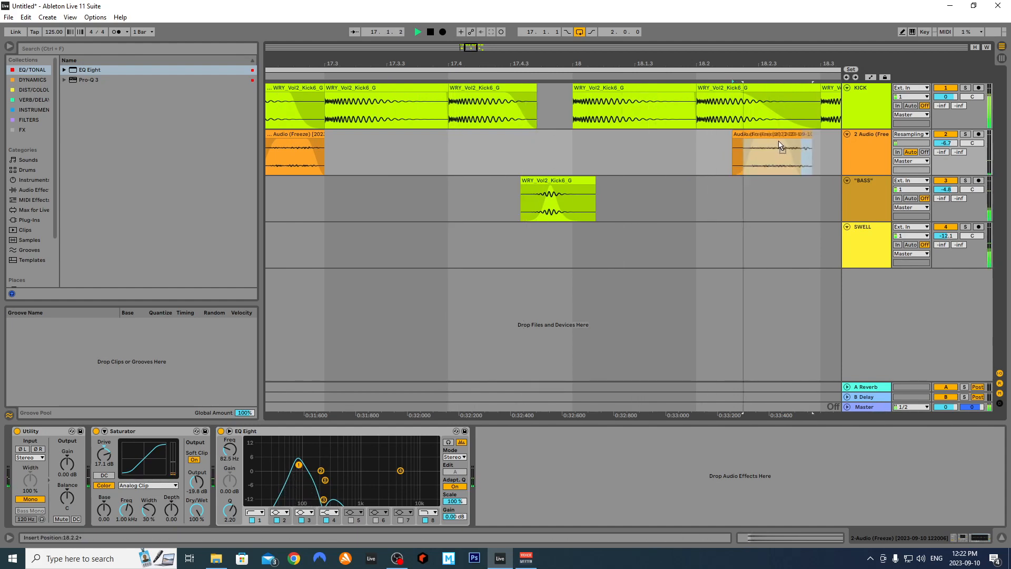
key(minus)
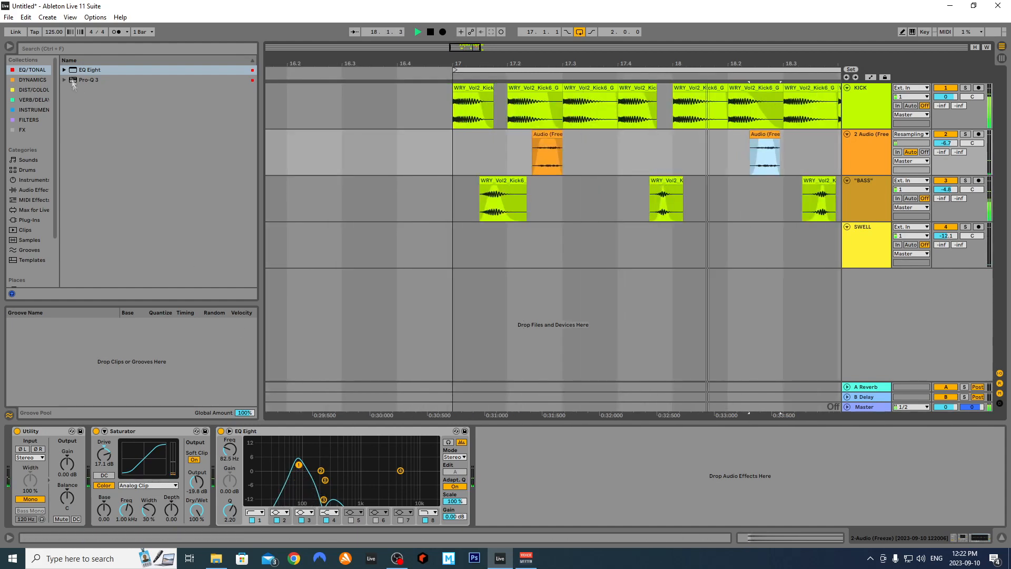
click(32, 79)
Add an Overdrive after the EQ Eight and lower its Drive to 28%
click(42, 91)
drag(92, 69, 499, 460)
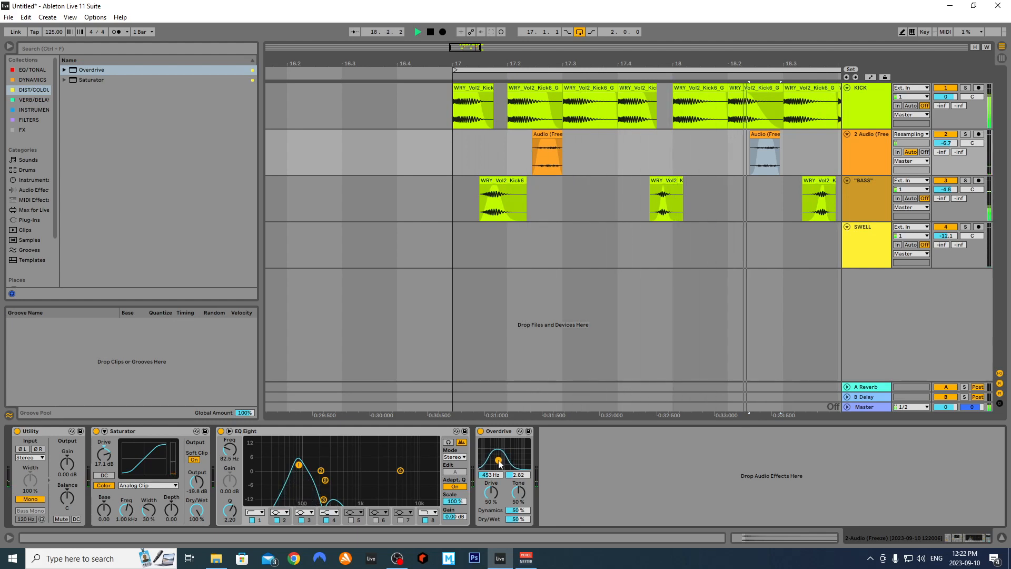
drag(494, 495, 495, 504)
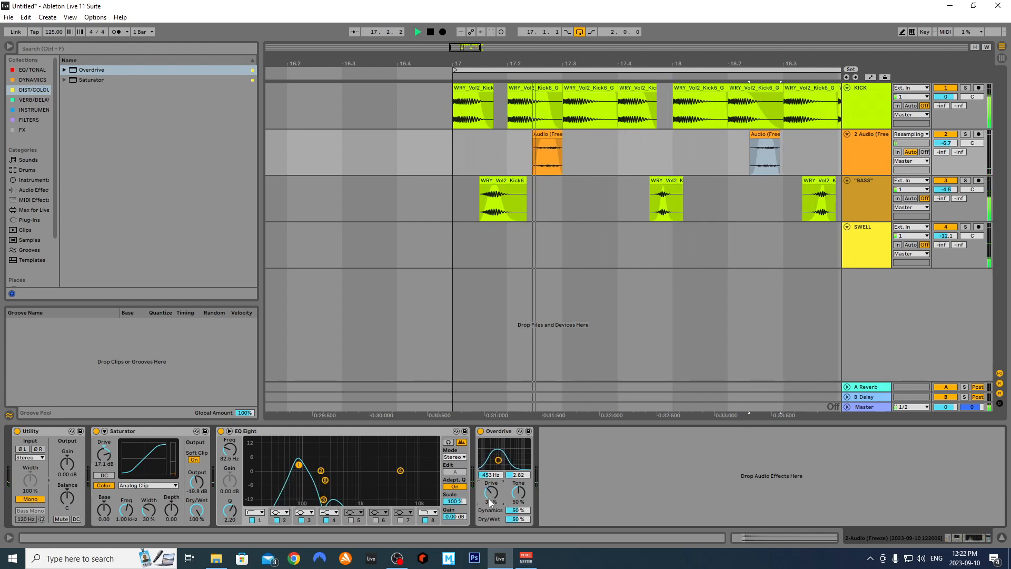
drag(492, 498, 491, 503)
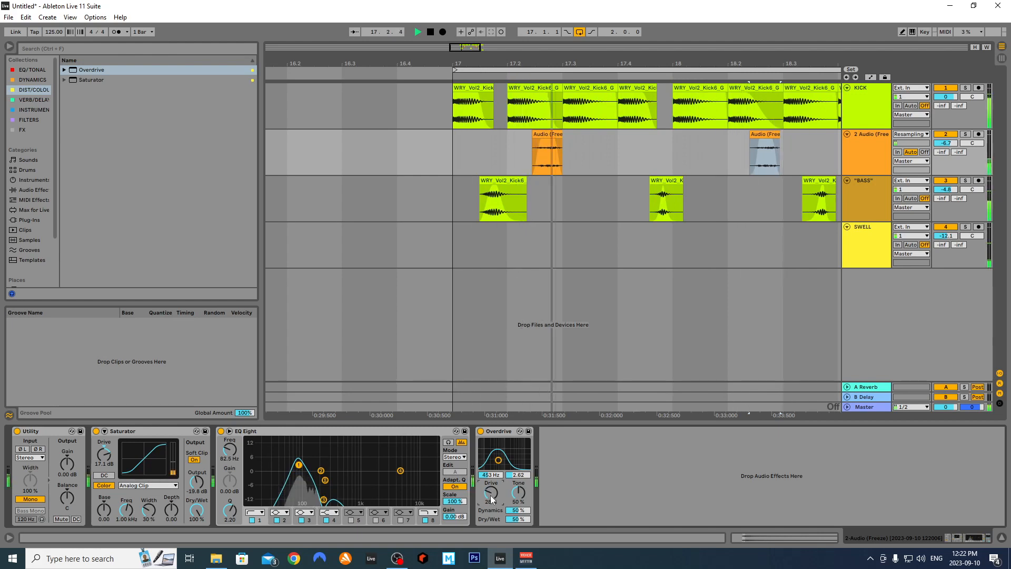
key(space)
Fold the Utility, Saturator, EQ Eight and Overdrive devices into compact strips
double_click(41, 431)
double_click(42, 433)
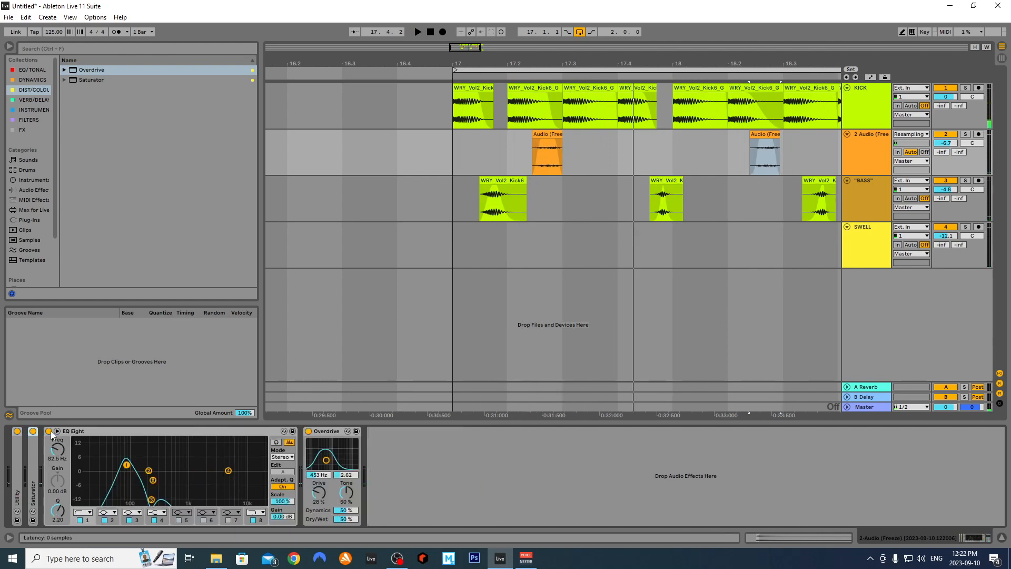
double_click(73, 434)
double_click(100, 435)
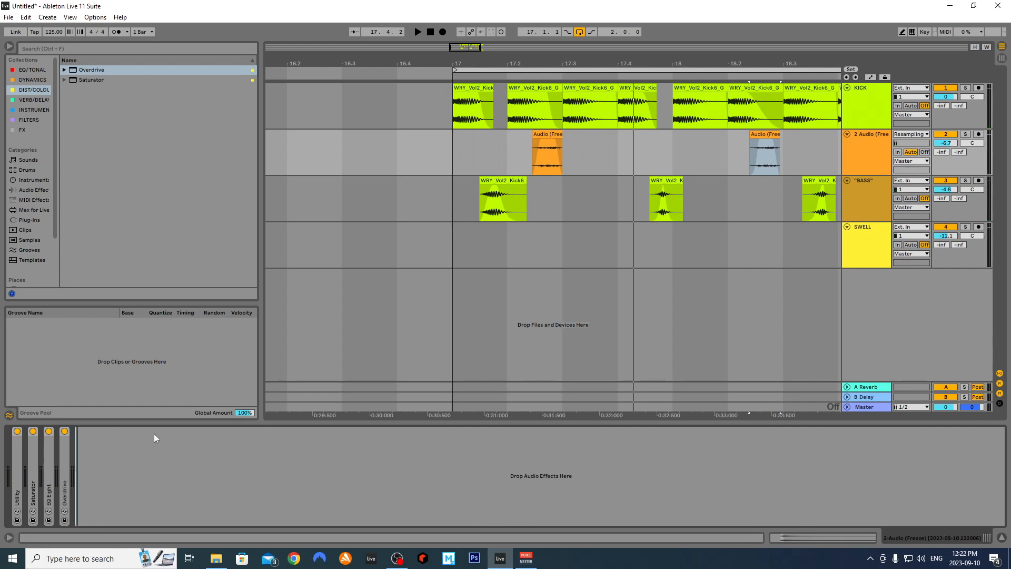
ctrl+scroll(507, 251, down, 3)
drag(477, 50, 487, 53)
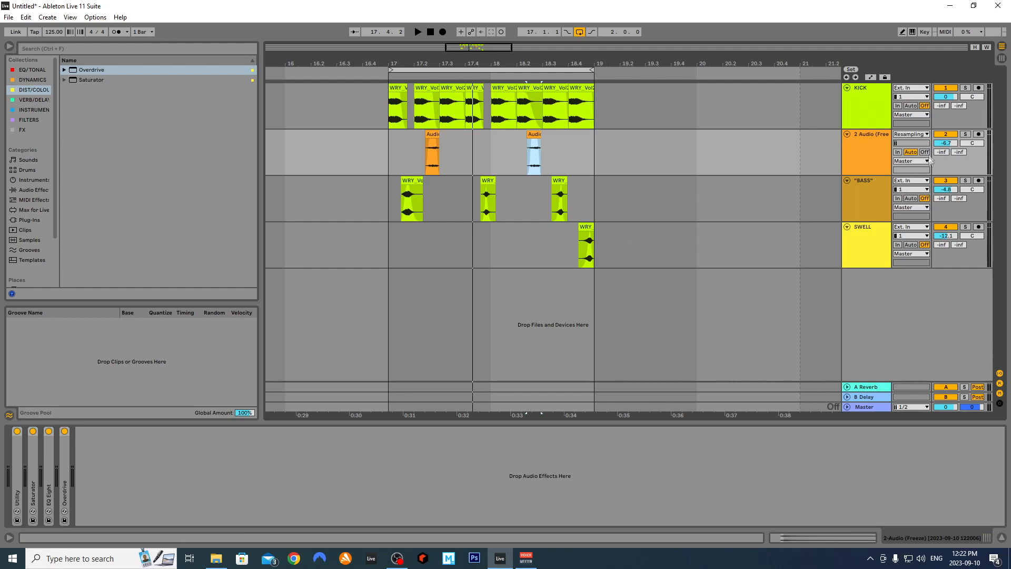
Load a Reverb from the built-in Audio Effects onto the KICK track
click(864, 109)
click(857, 134)
click(854, 116)
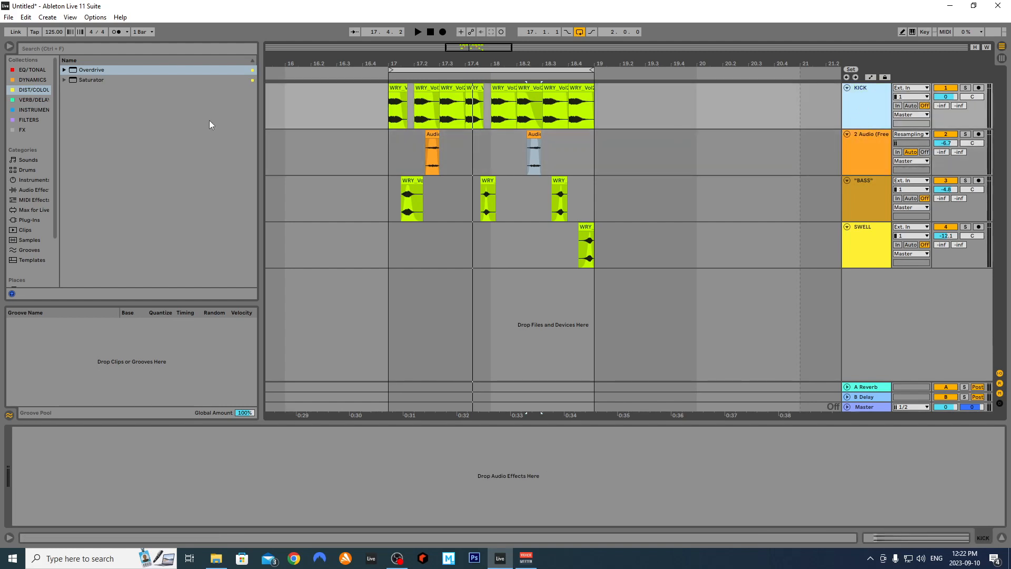
click(37, 101)
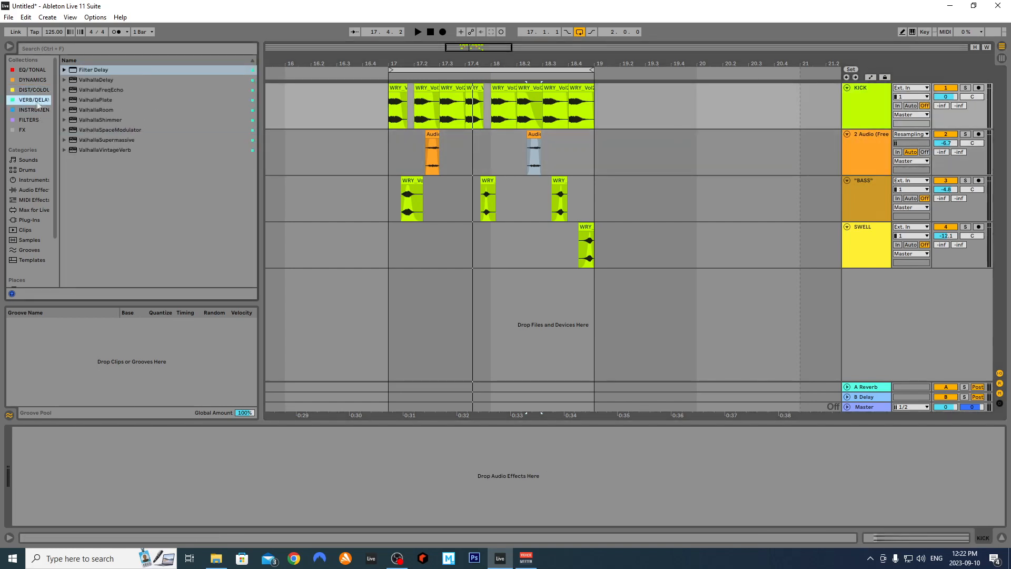
click(34, 190)
drag(92, 171, 263, 468)
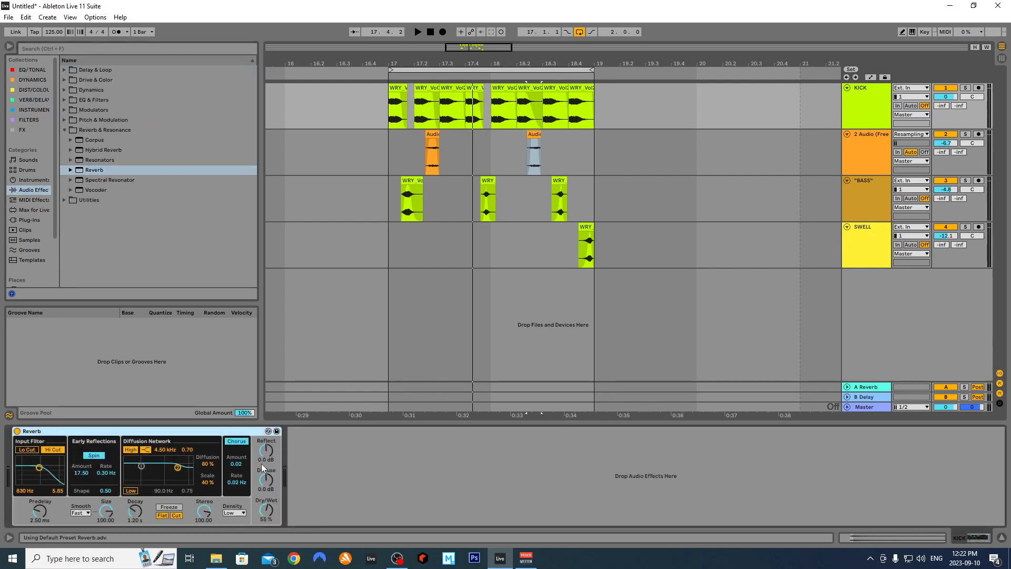
Group the Reverb into an Audio Effect Rack, add a second chain, and place DRY above WET
right_click(101, 434)
click(121, 509)
click(18, 468)
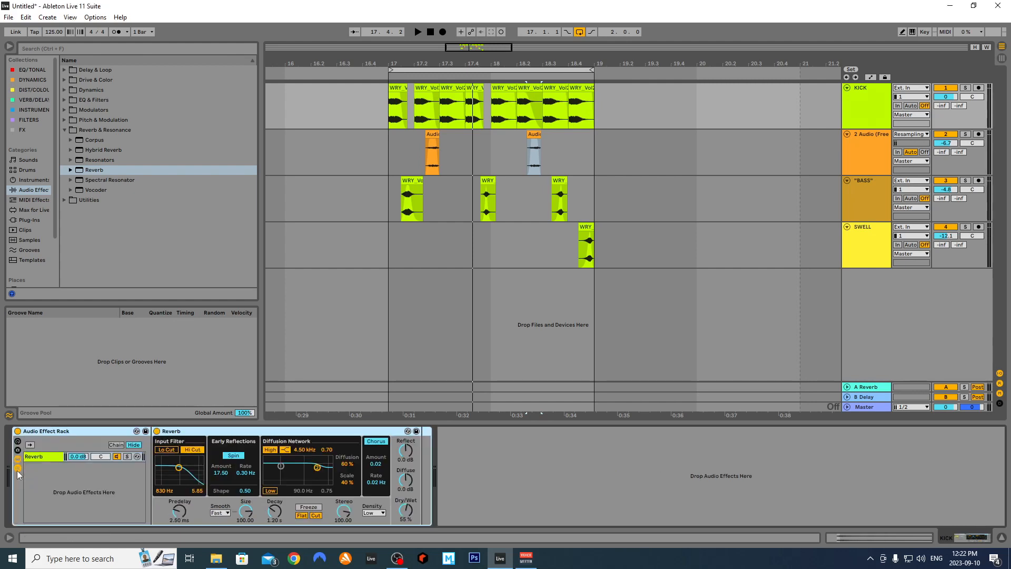
right_click(48, 472)
click(47, 480)
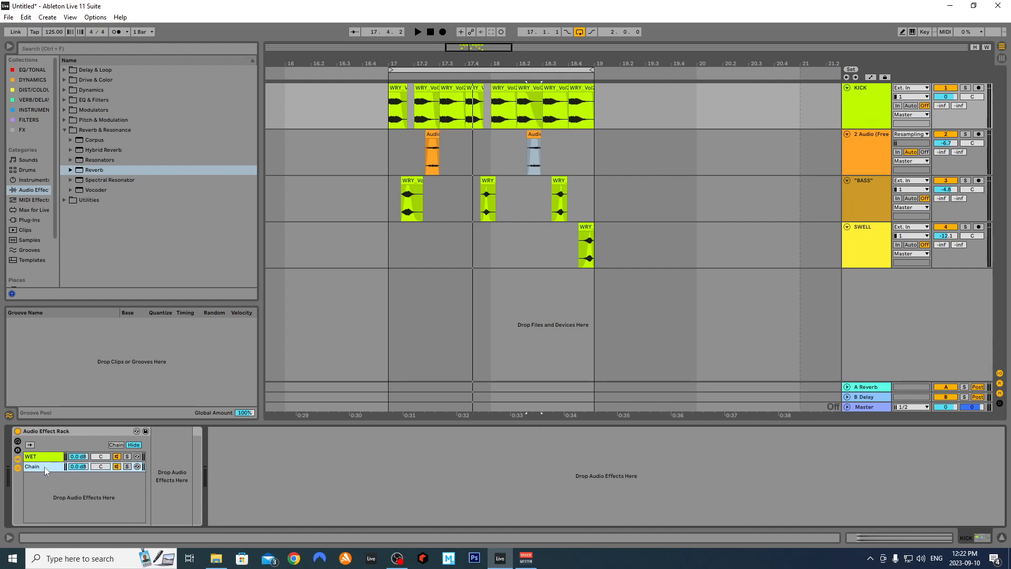
drag(45, 467, 45, 456)
click(93, 467)
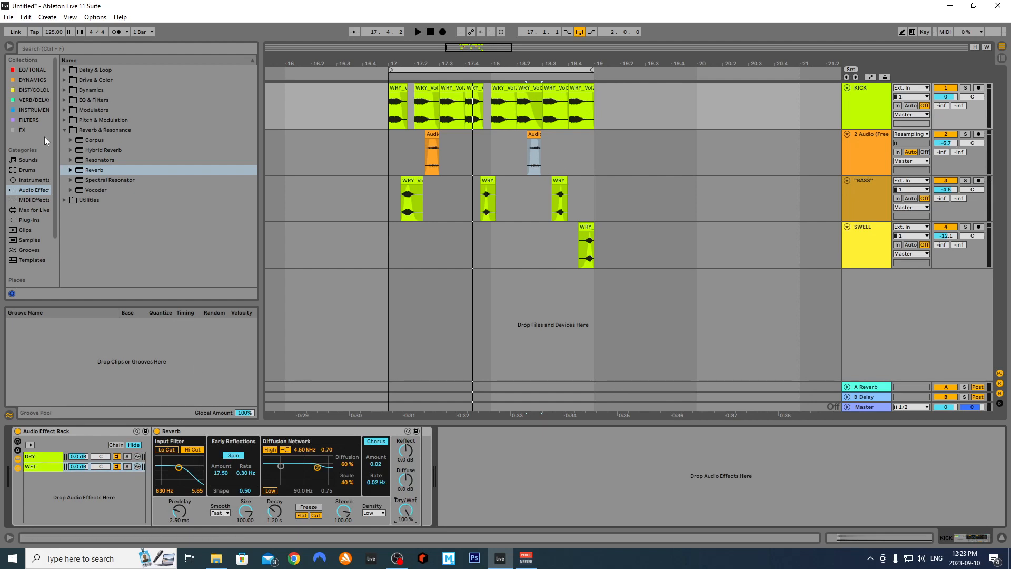
Insert an EQ Eight before the WET chain's Reverb and set the grid to 2 Bars
click(30, 68)
drag(97, 71, 248, 459)
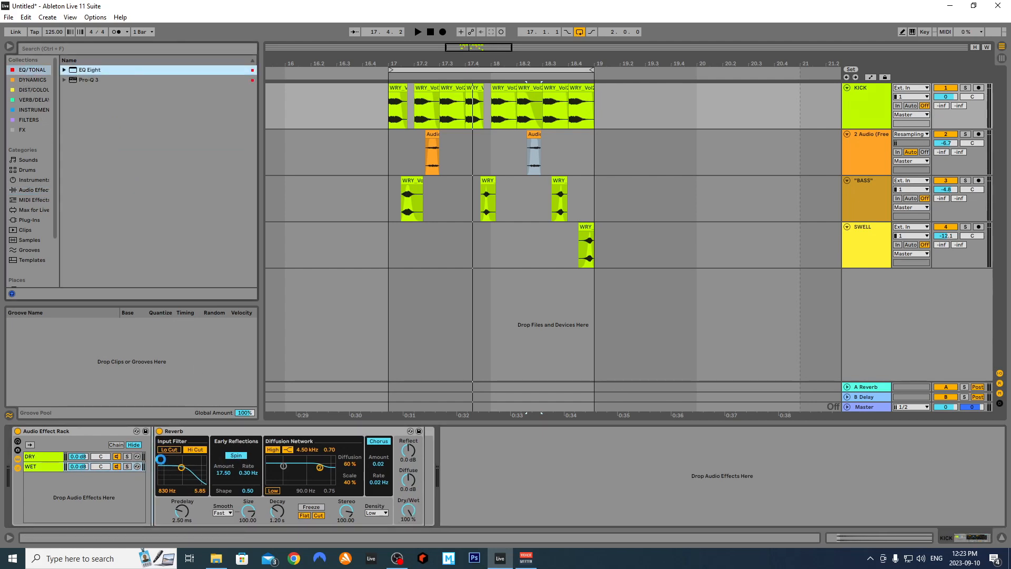
drag(161, 462, 163, 464)
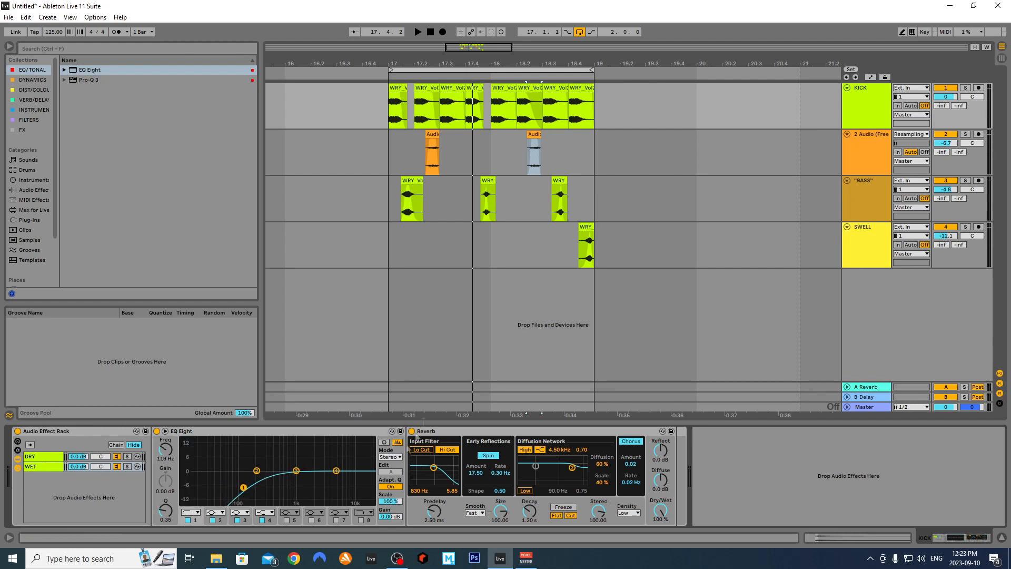
right_click(591, 158)
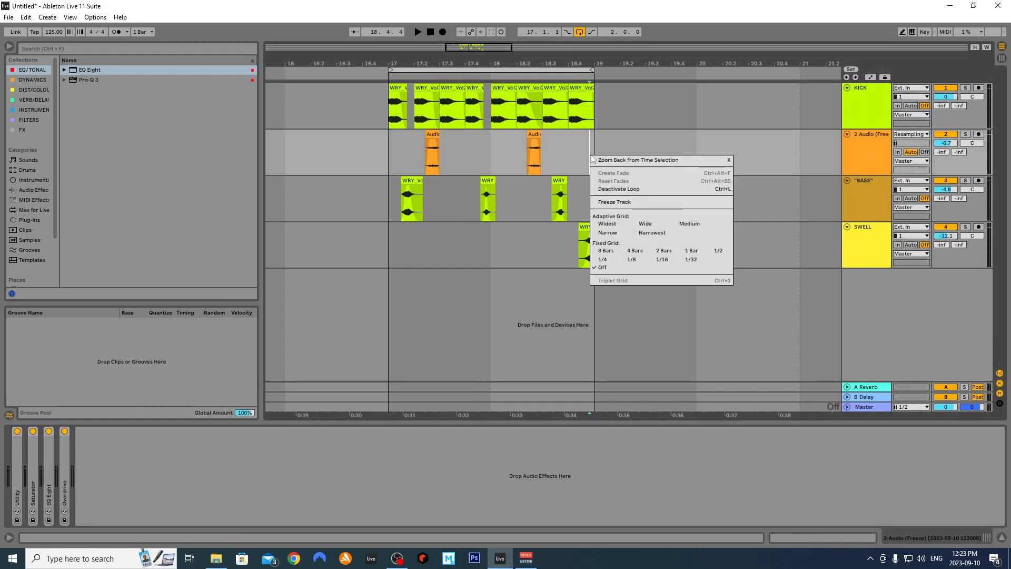
click(664, 251)
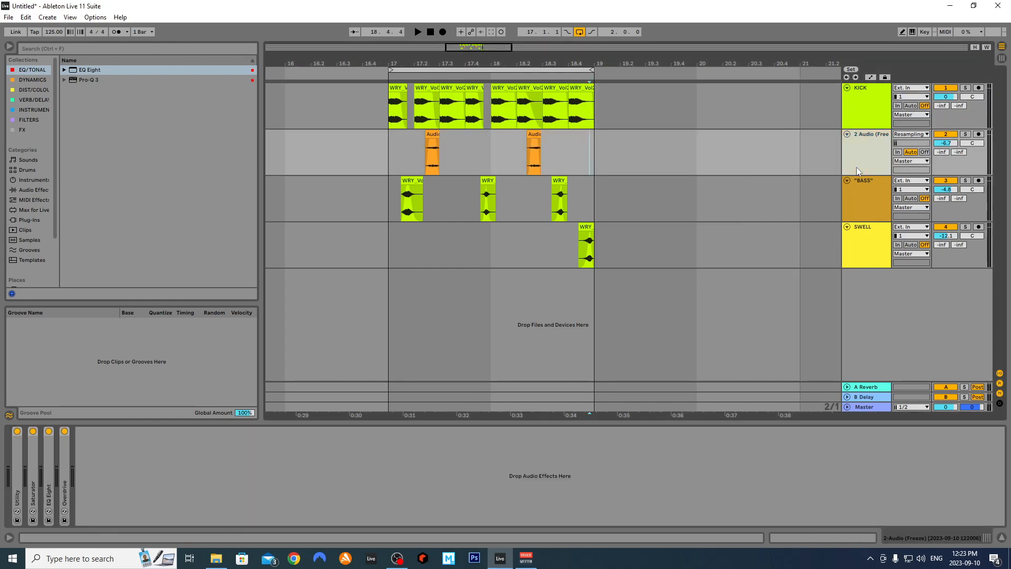
Playing from bar 17, shorten the Reverb decay and lower its diffusion high filter to about 815 Hz
click(389, 147)
key(space)
click(385, 109)
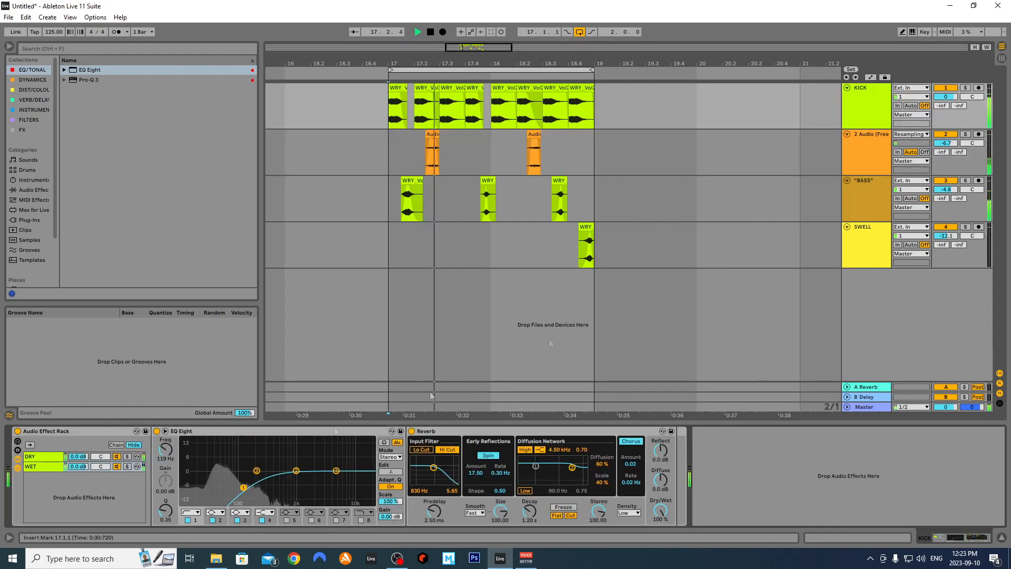
drag(529, 511, 529, 521)
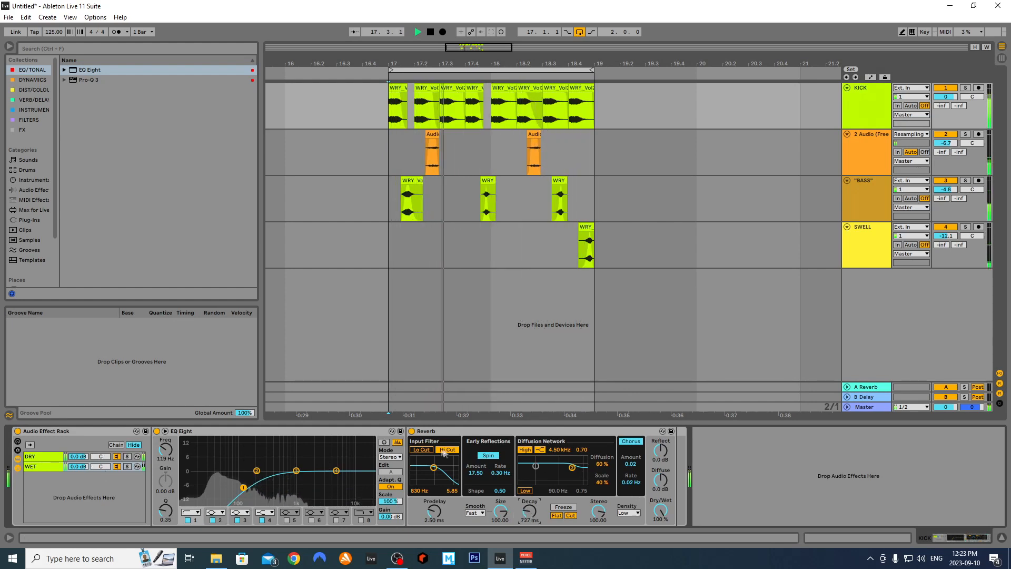
drag(437, 467, 436, 473)
drag(572, 467, 552, 476)
click(525, 491)
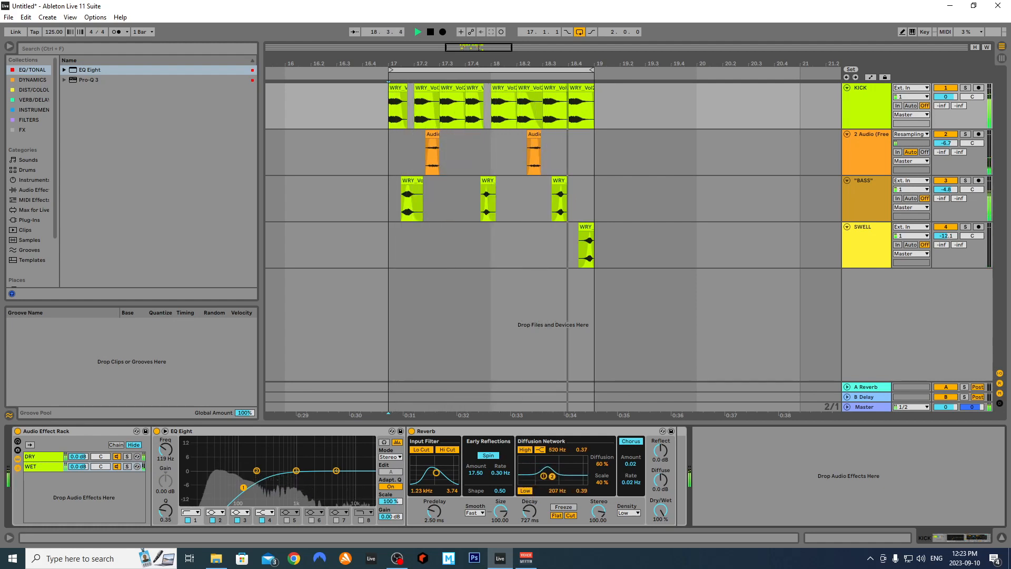
Dip EQ band 4 around 1.35 kHz and add a band 8 low-pass near 653 Hz
drag(336, 470, 305, 490)
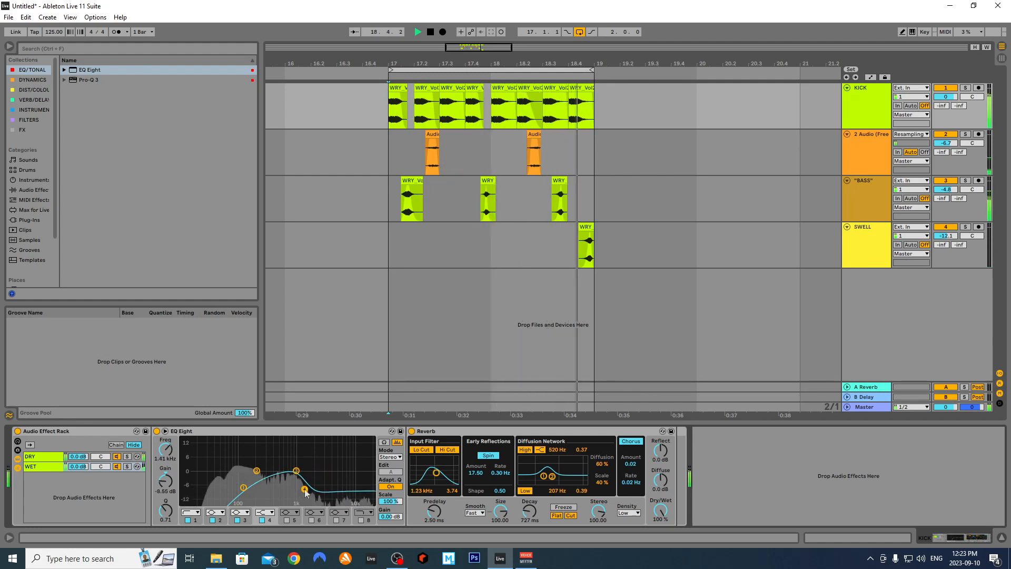
click(362, 521)
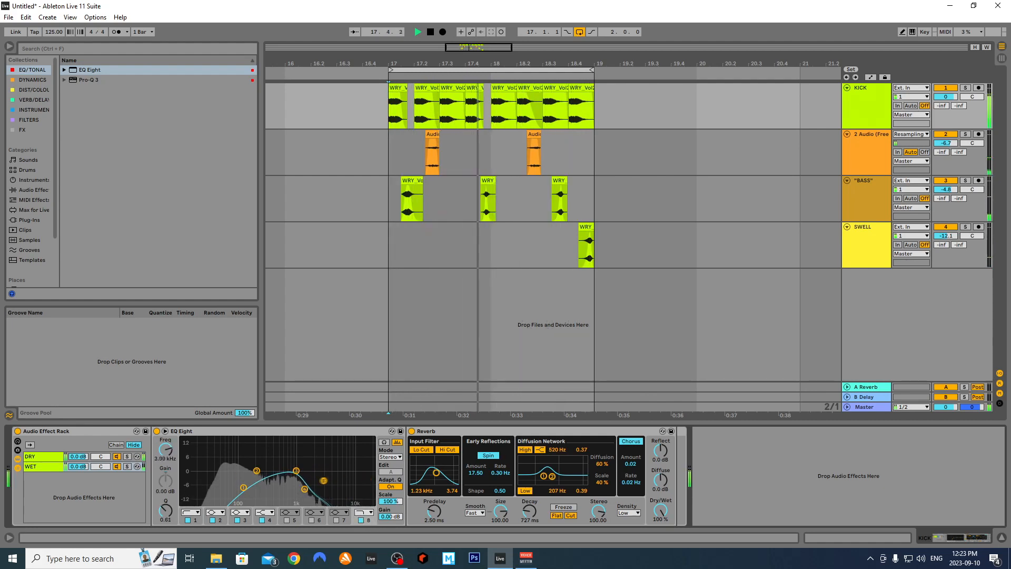
drag(310, 481, 281, 489)
click(244, 487)
Lengthen the Reverb decay, raise predelay to 14.1 ms, and bypass EQ Eight to compare
mouse_move(529, 511)
mouse_down()
mouse_move(529, 494)
mouse_move(510, 530)
mouse_move(500, 510)
mouse_move(529, 522)
mouse_up()
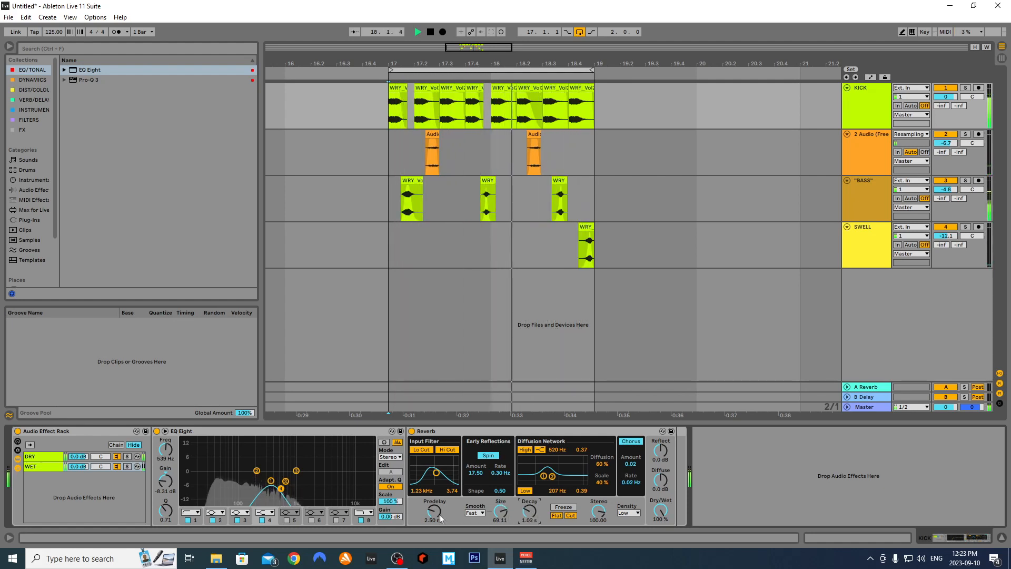
drag(437, 512, 437, 483)
key(space)
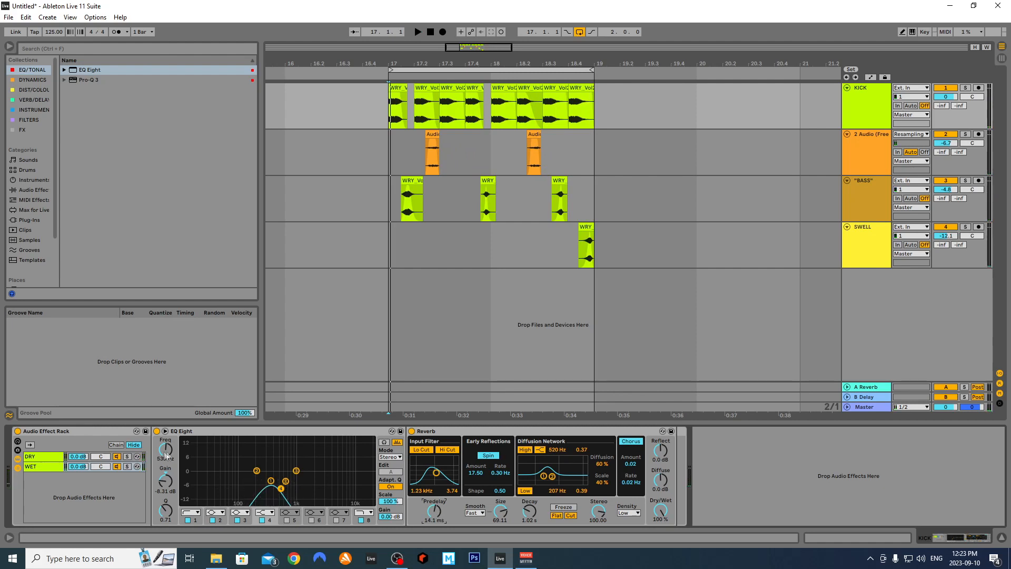
click(157, 432)
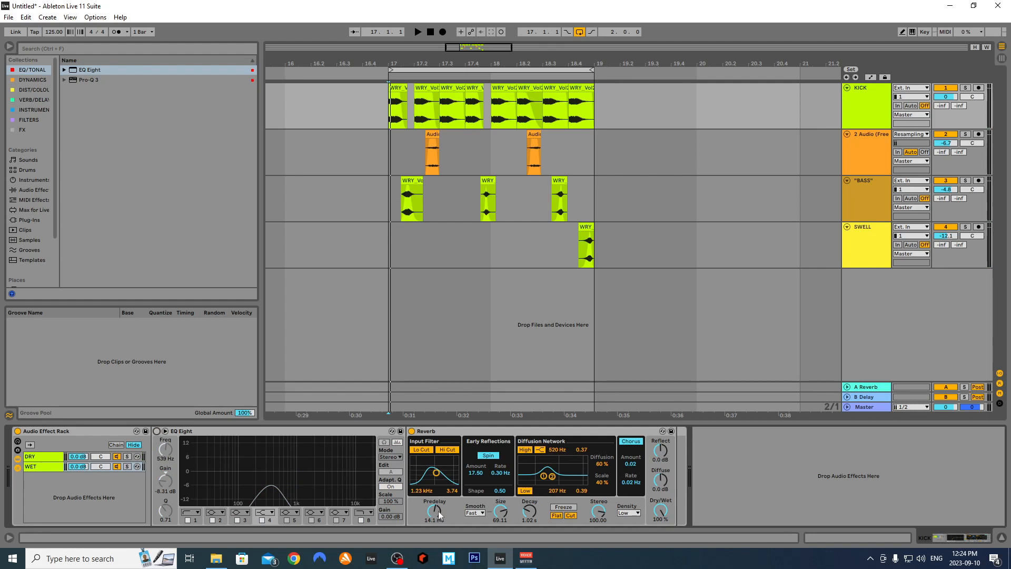
key(plus)
key(plus)
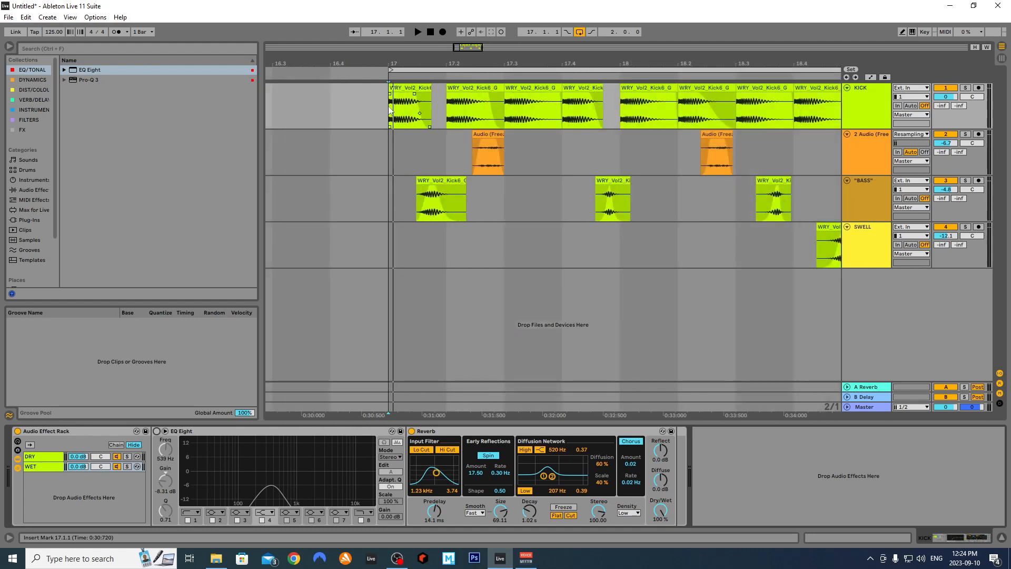
Raise the Reverb predelay to 36 ms, then re-enable and fold the EQ Eight
key(space)
mouse_move(433, 512)
mouse_down()
mouse_move(433, 486)
mouse_move(436, 515)
mouse_up()
key(space)
click(157, 431)
key(space)
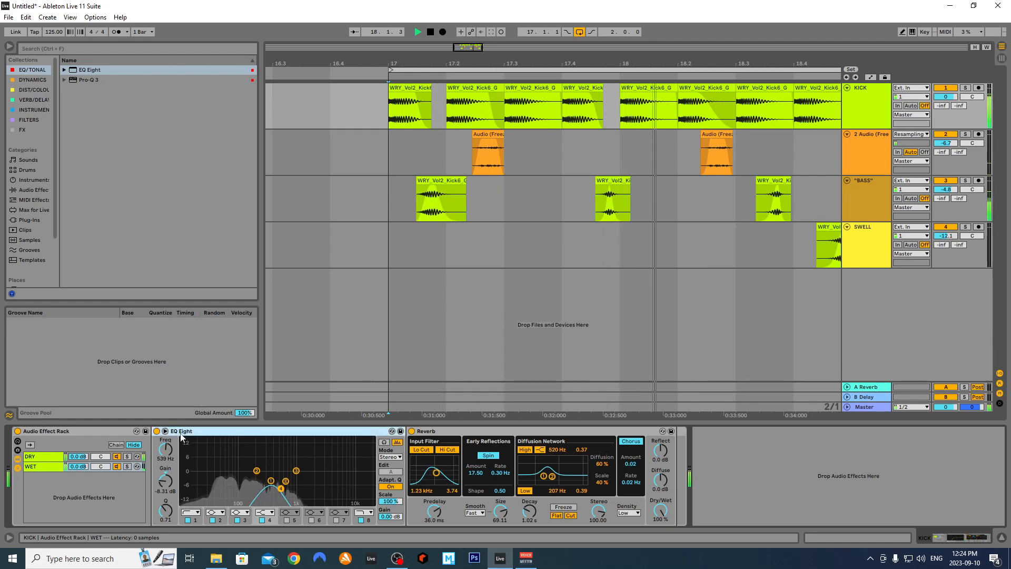
double_click(185, 436)
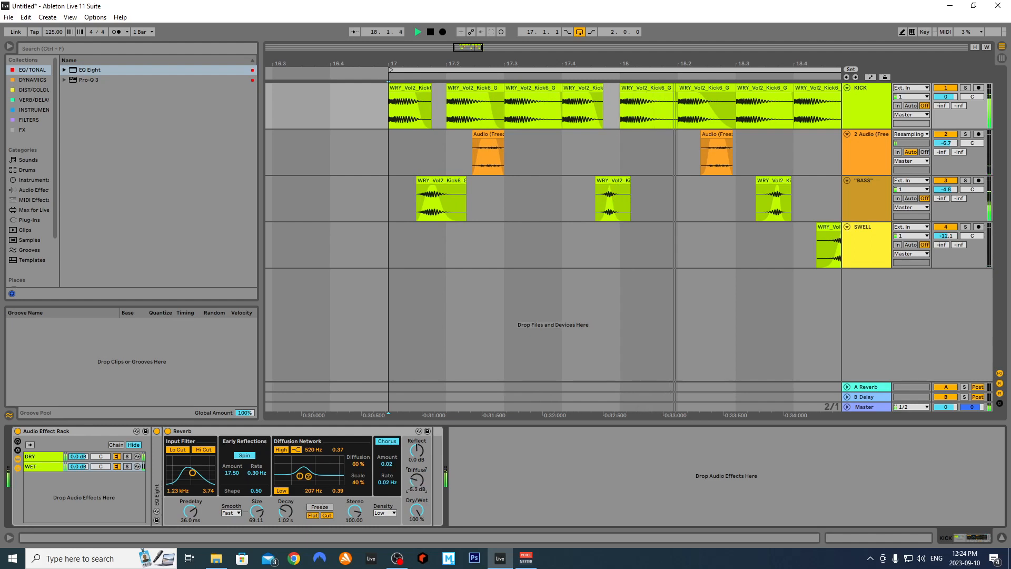
Lower the Reverb's Diffuse and Reflect, set Decay to 825 ms, and turn the WET chain on
drag(417, 485, 417, 517)
mouse_move(417, 450)
mouse_down()
mouse_move(417, 472)
mouse_move(416, 460)
mouse_up()
drag(286, 512, 257, 502)
key(space)
click(118, 466)
key(space)
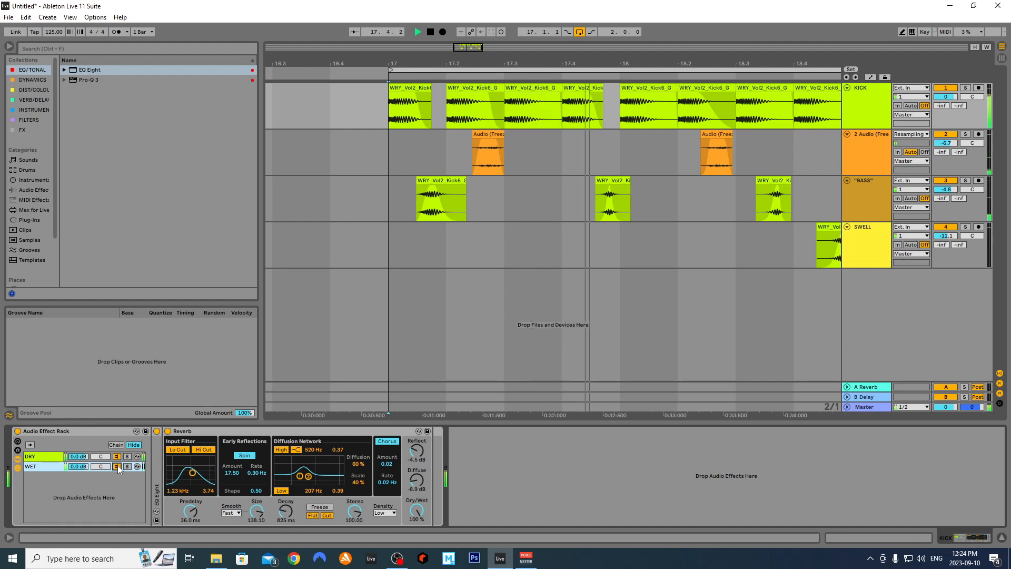
click(118, 467)
key(space)
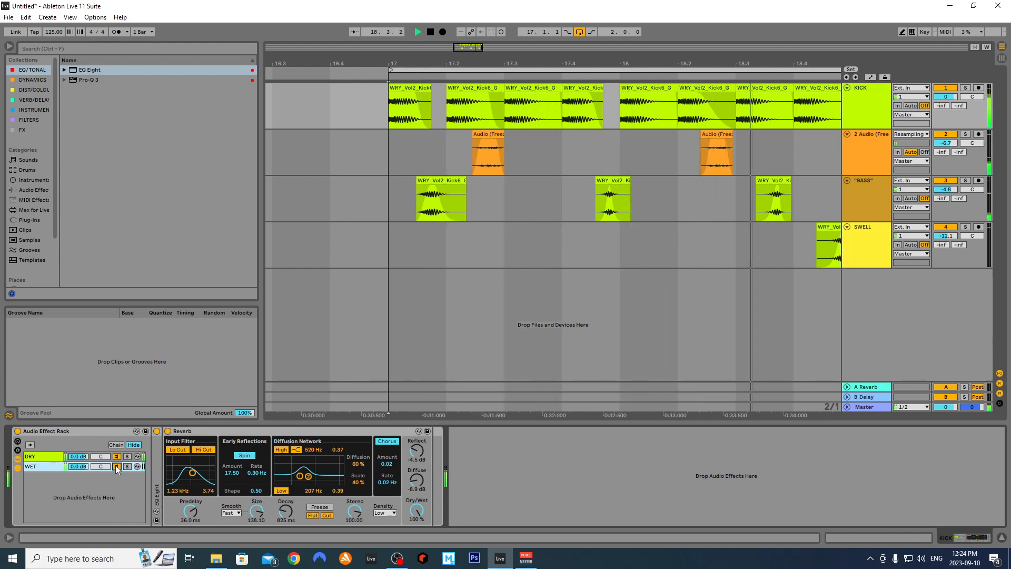
key(space)
key(minus)
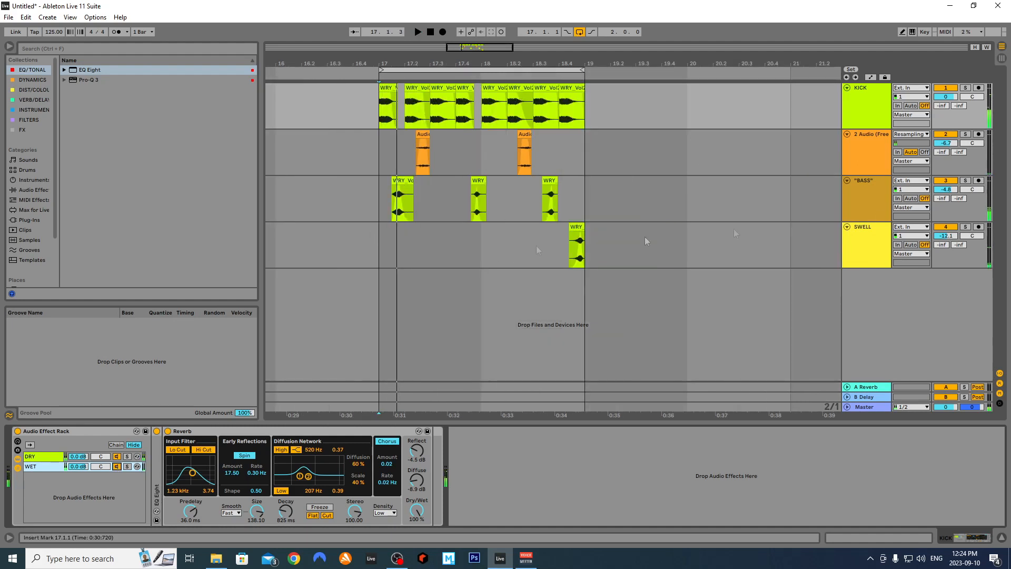
Fold the 2 Audio freeze track together with the BASS and SWELL tracks
click(866, 210)
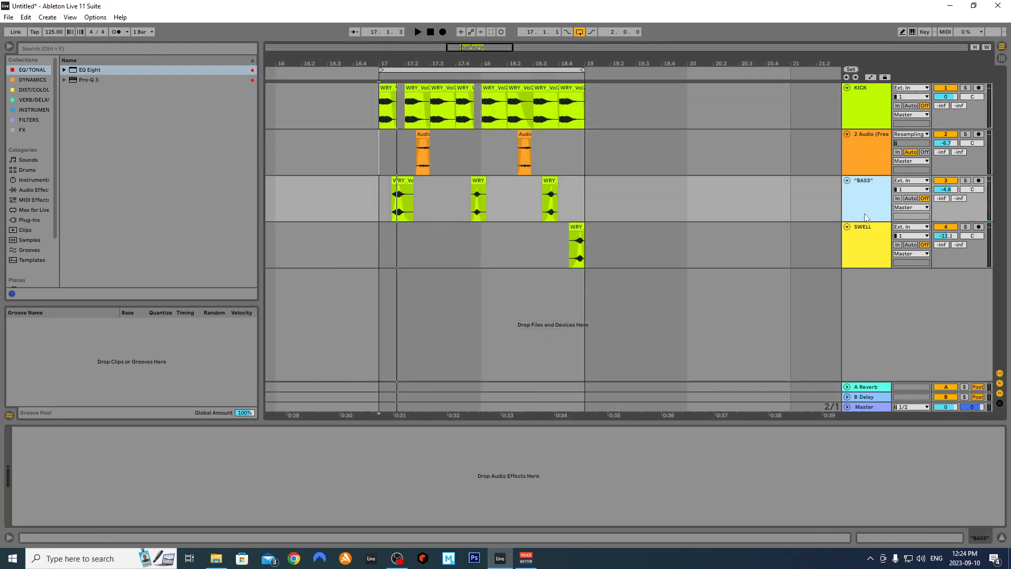
click(852, 164)
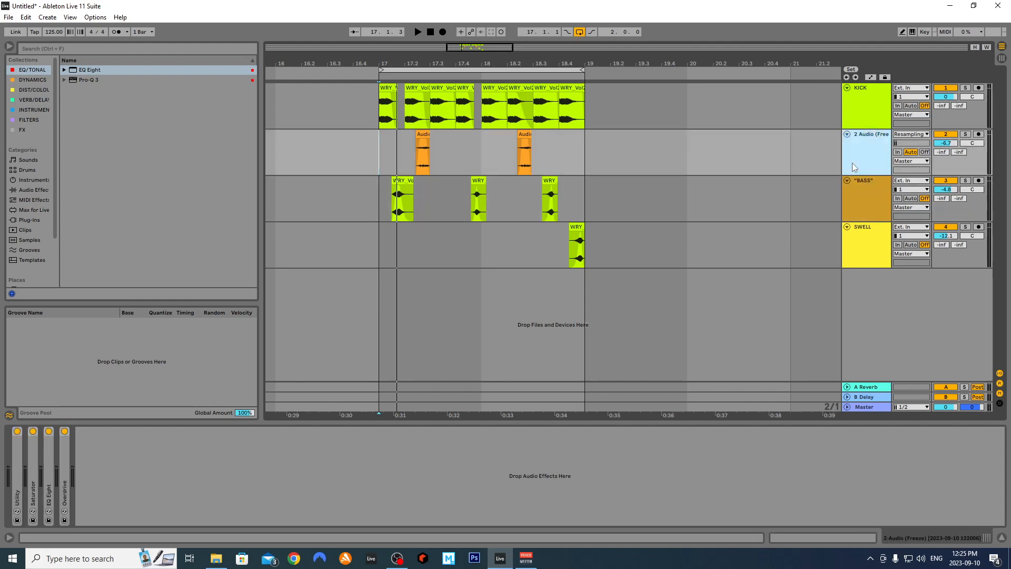
click(847, 135)
click(848, 144)
click(847, 154)
Select KICK, leave SWELL folded, and re-expand the 2 Audio freeze track, zooming in
click(860, 114)
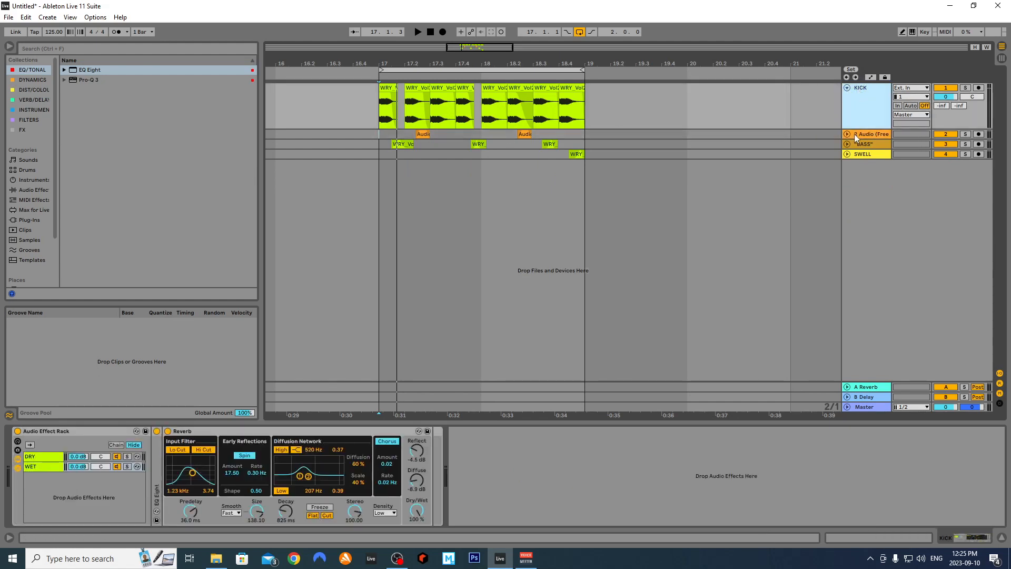
click(847, 154)
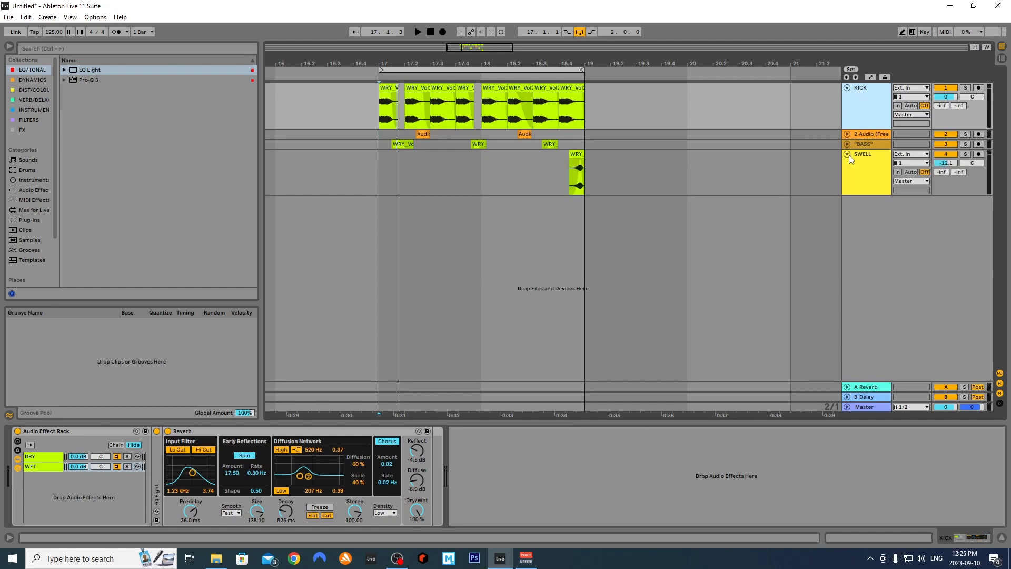
click(847, 155)
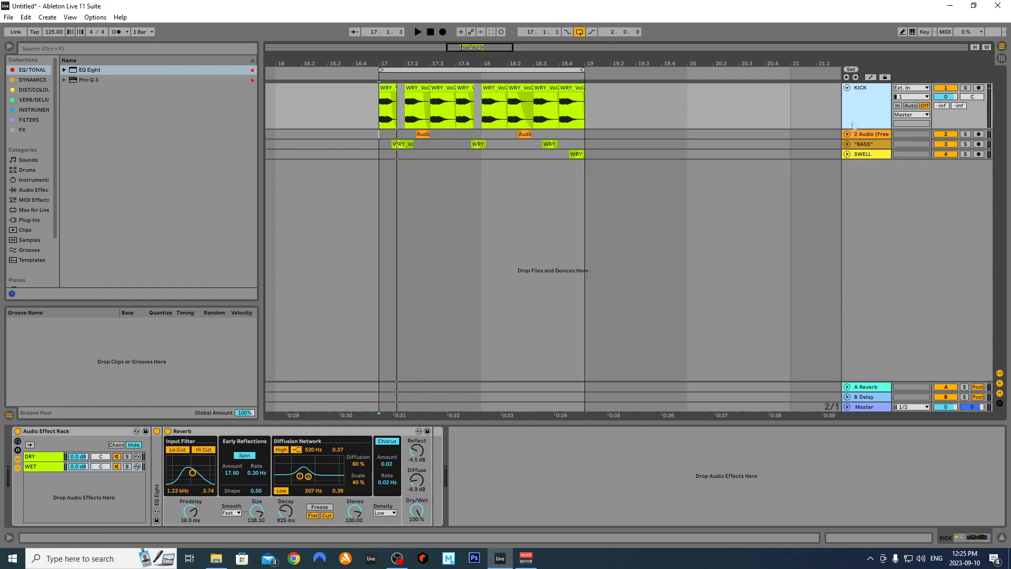
click(848, 134)
scroll(402, 179, up, 3)
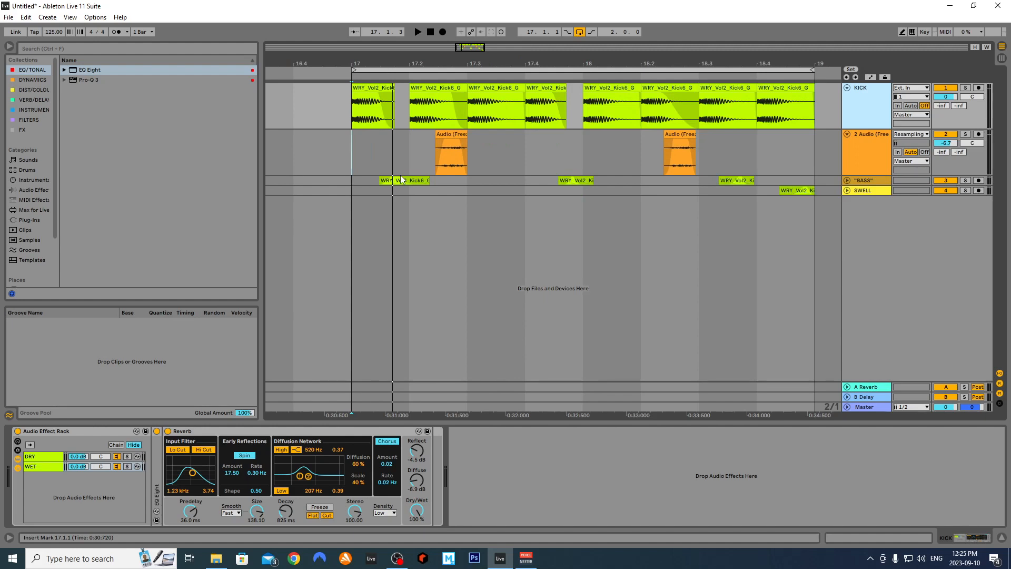